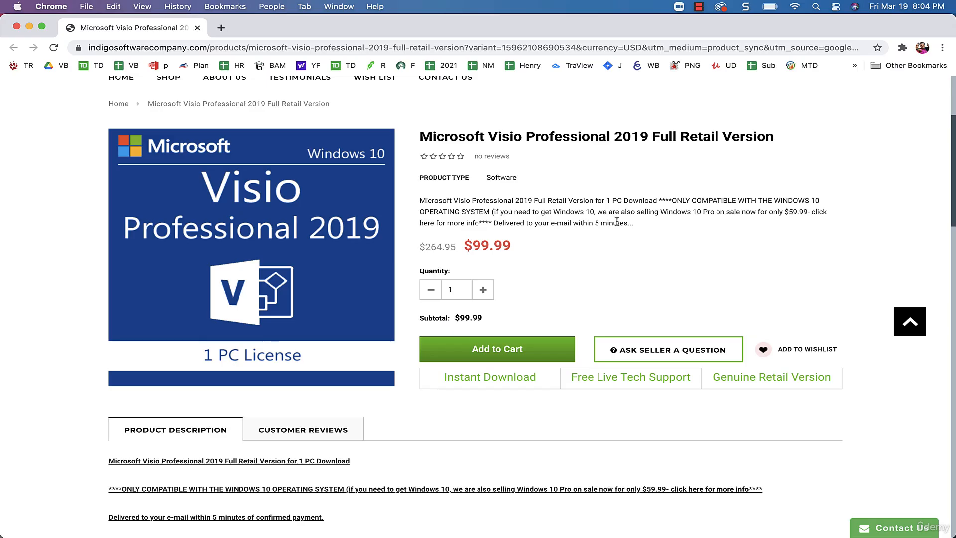
- Create Drawing1 from the Software and Database 'Windows XP User Interface (US units)' template
click(698, 8)
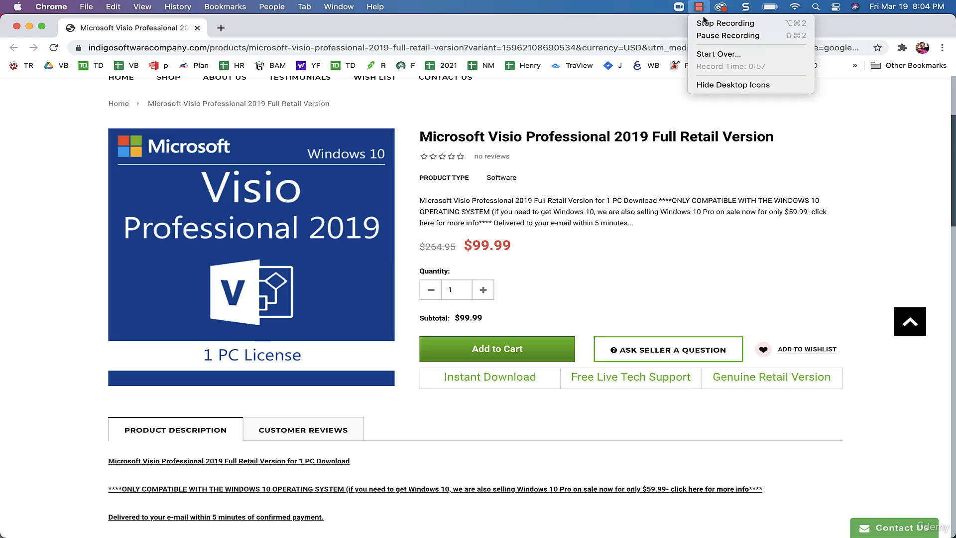
click(707, 23)
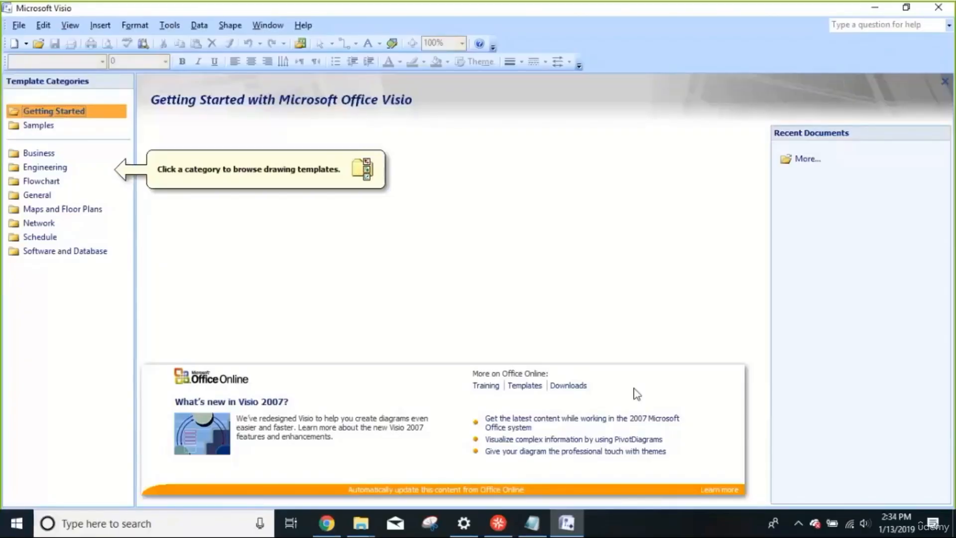
click(16, 25)
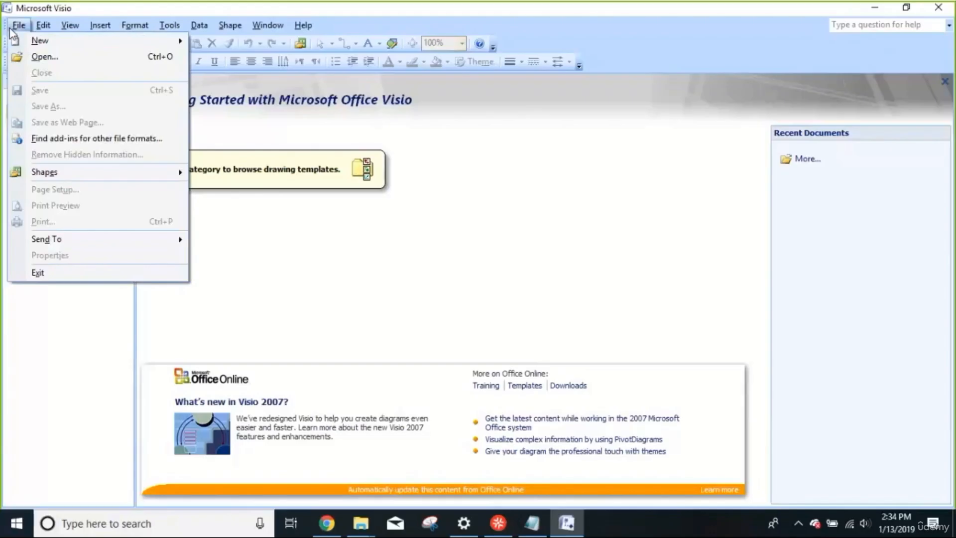
mouse_move(43, 46)
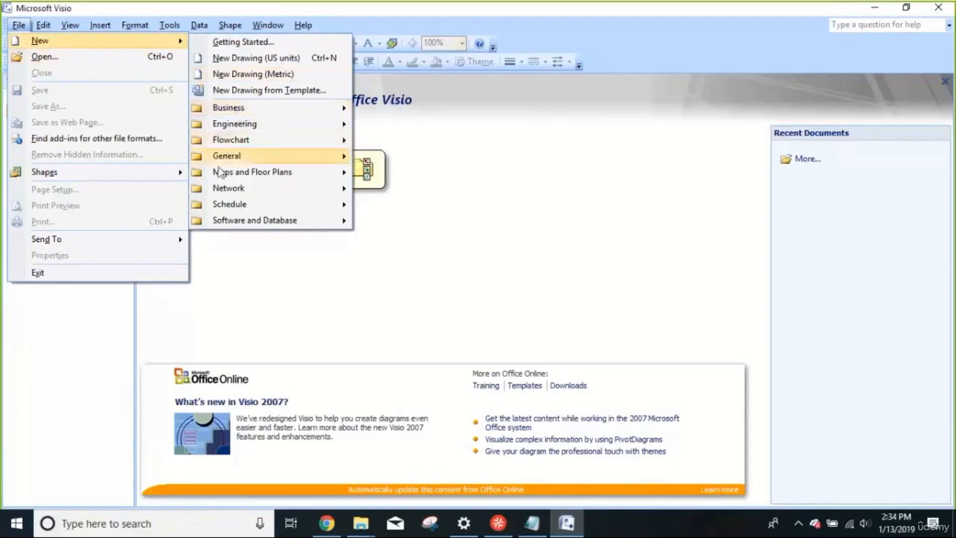
mouse_move(253, 223)
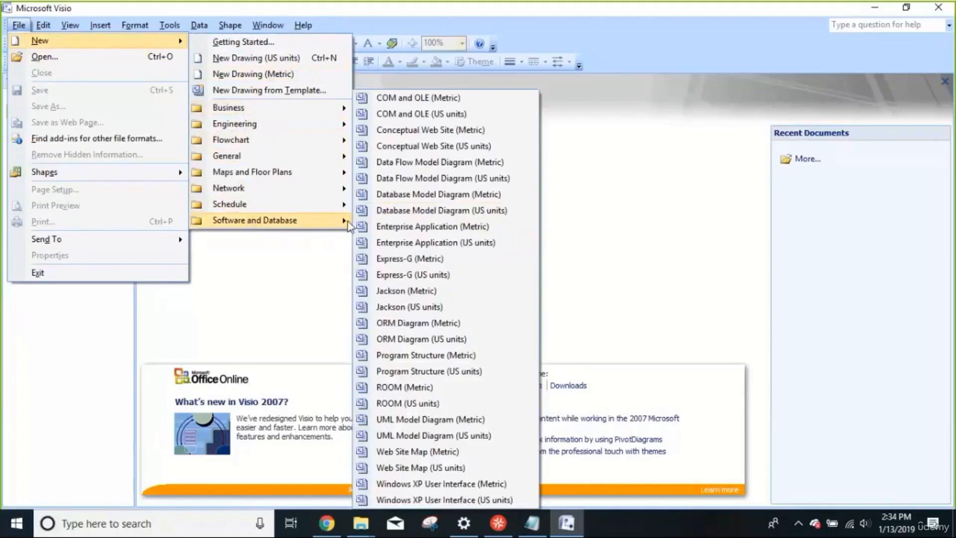
click(478, 501)
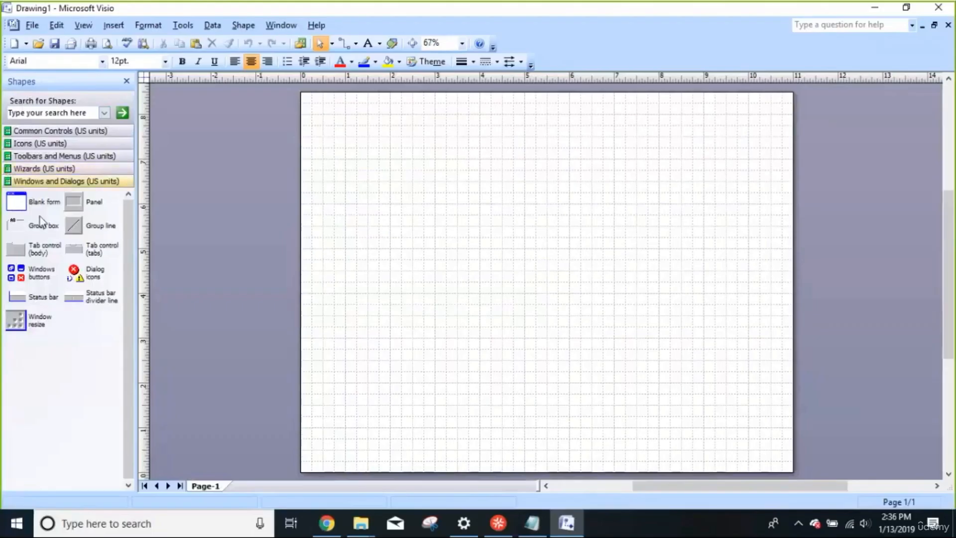
- Drop a Blank form near the page's top-left and resize it to 6 in by 6 in
drag(23, 201, 382, 169)
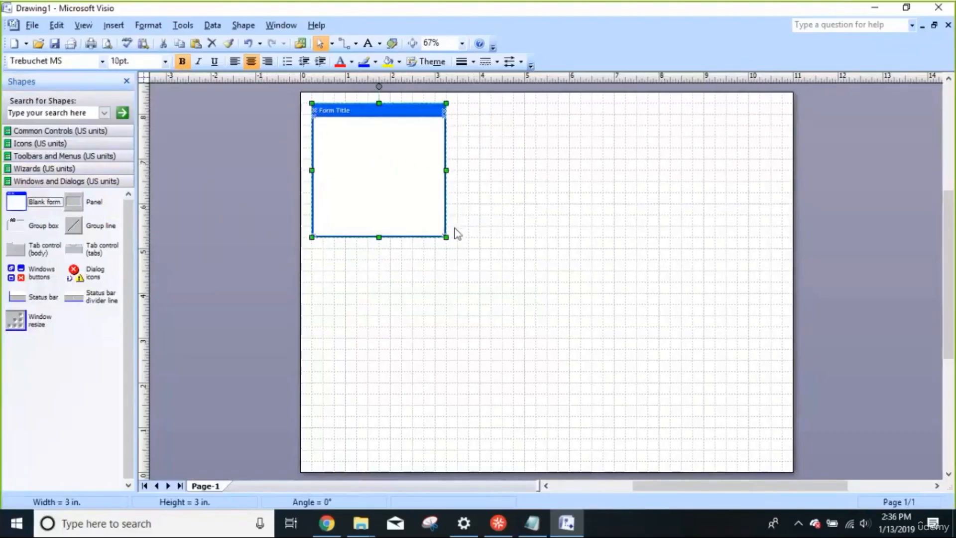
drag(446, 237, 581, 305)
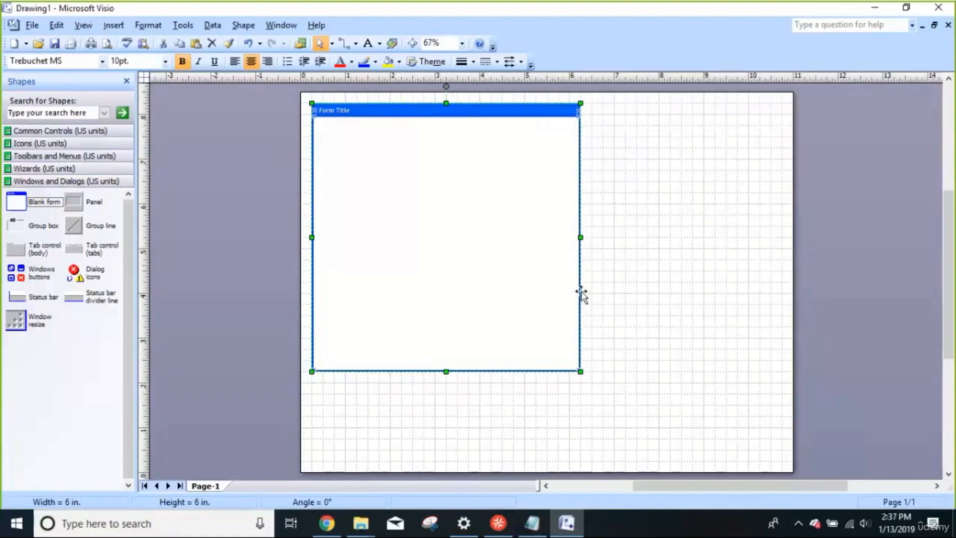
- Set the Standard toolbar's Zoom level to 75%
click(461, 43)
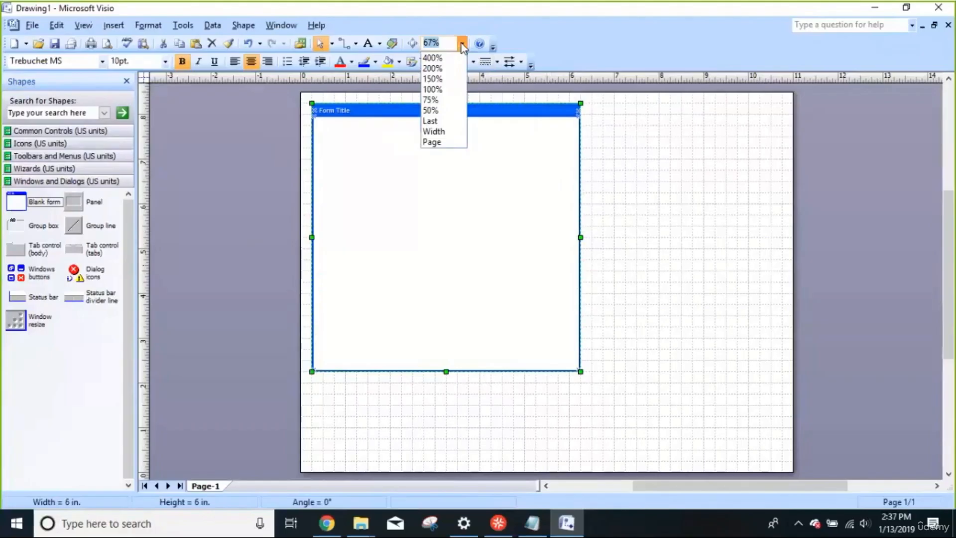
click(452, 100)
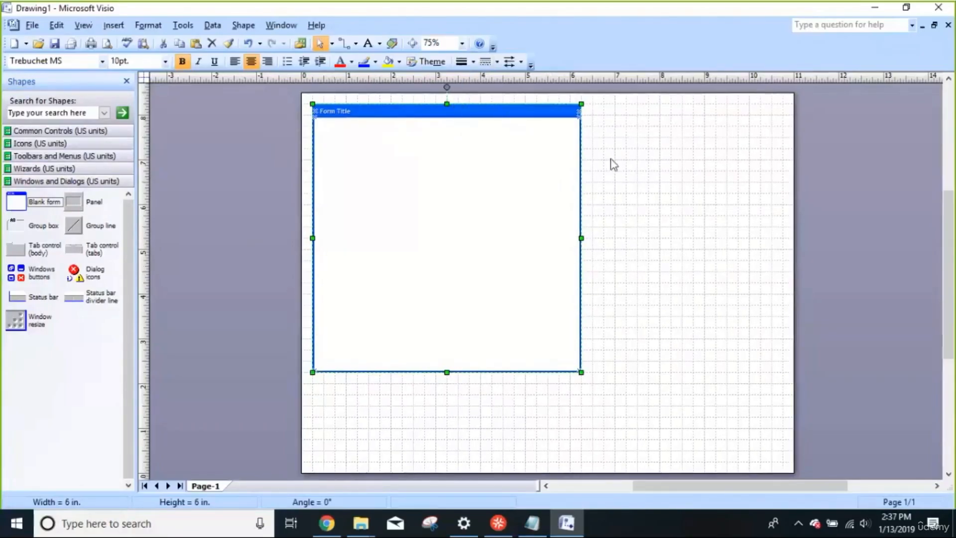
- Replace the 'Form Title' placeholder with 'New User Registration' in bold italic
double_click(521, 112)
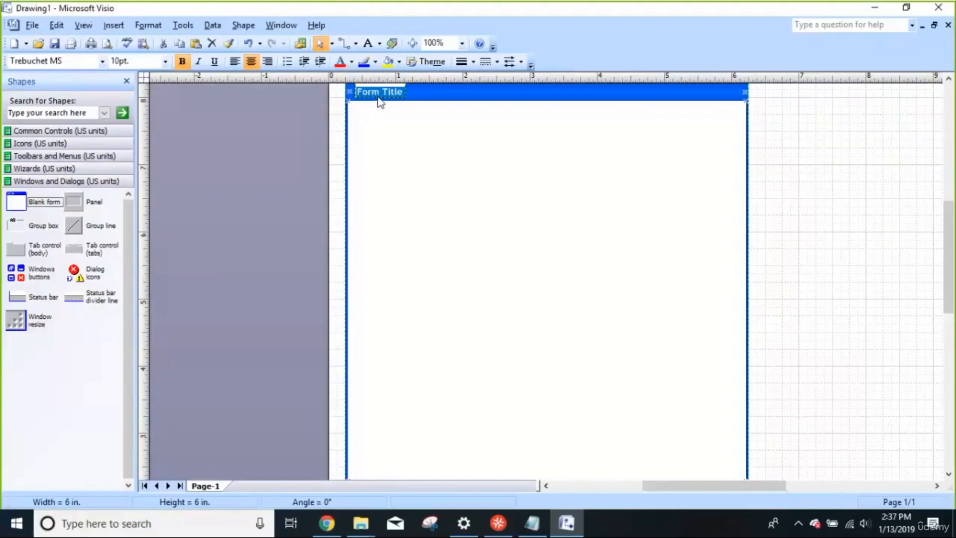
key(Delete)
text(New)
click(184, 64)
click(183, 64)
click(185, 63)
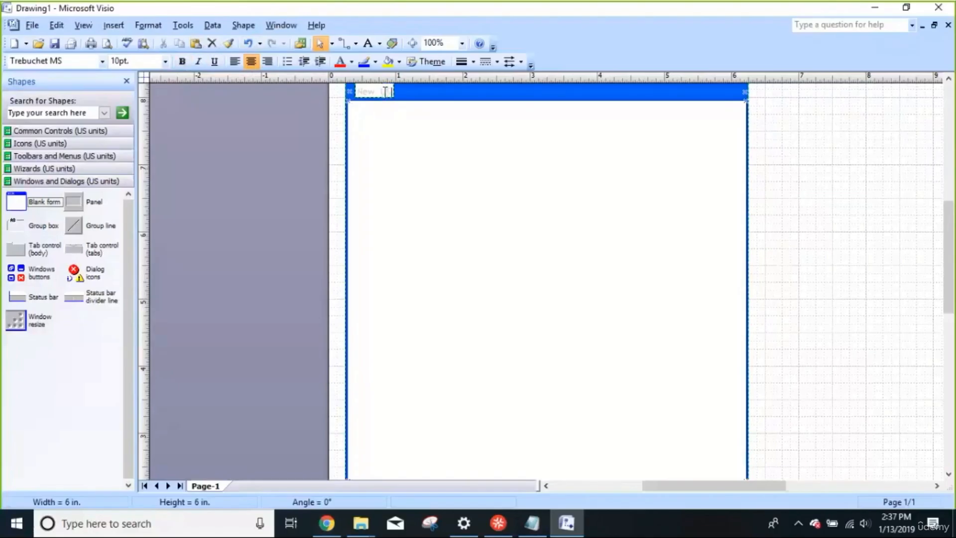
text(User)
click(182, 61)
click(198, 62)
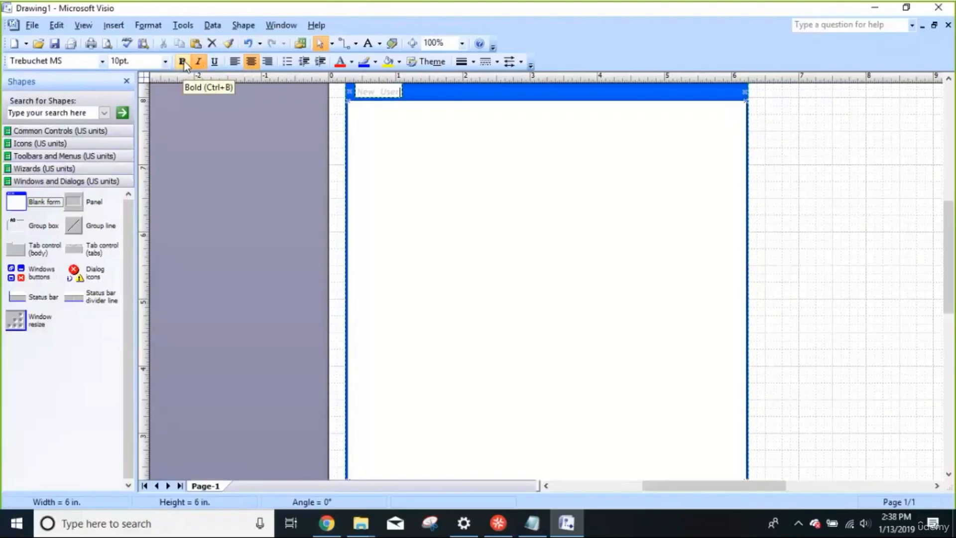
click(183, 61)
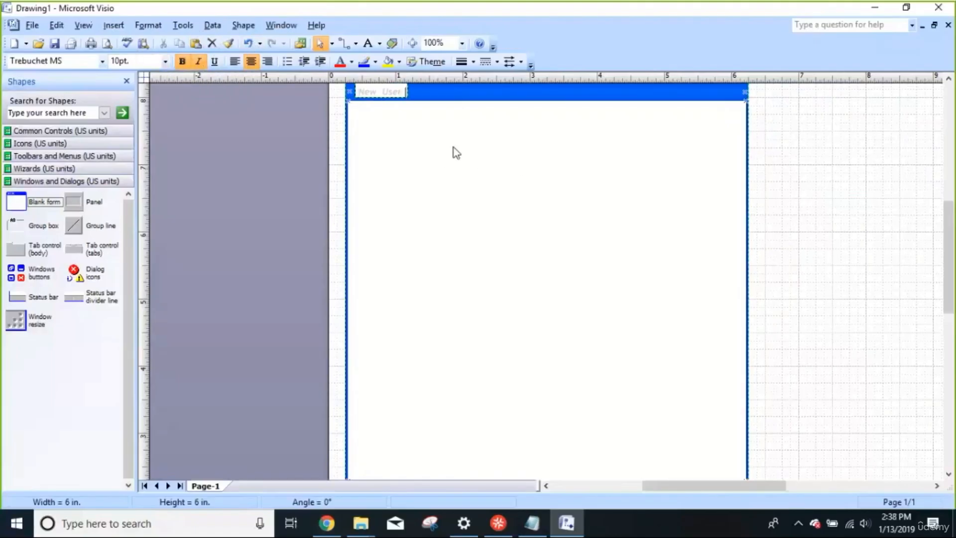
text(Registration)
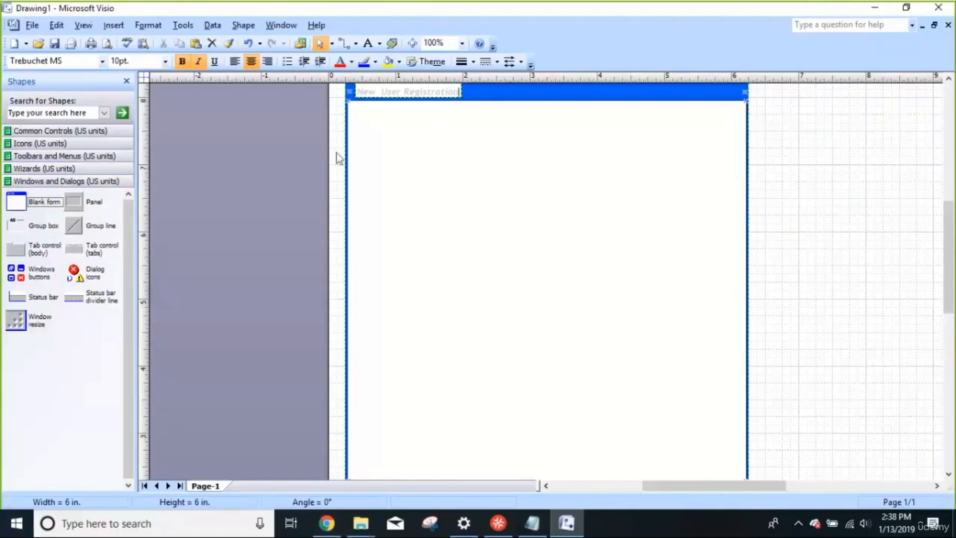
click(366, 119)
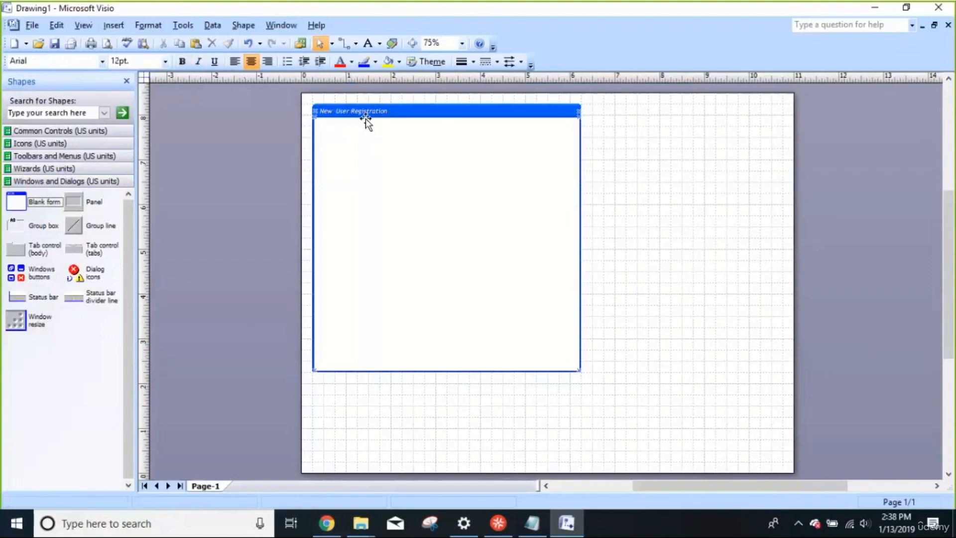
- Zoom to 100%, scroll to the page top, and select the New User Registration form
click(462, 43)
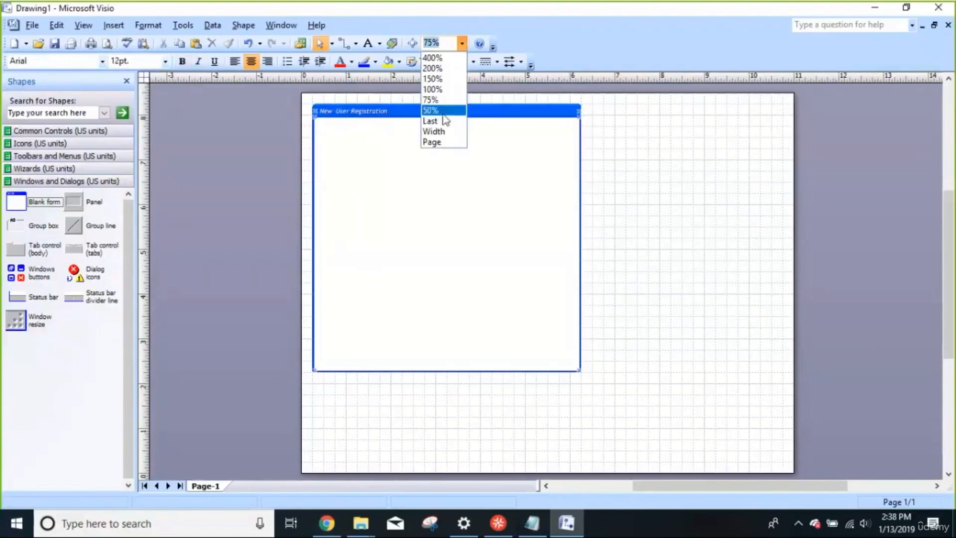
click(432, 89)
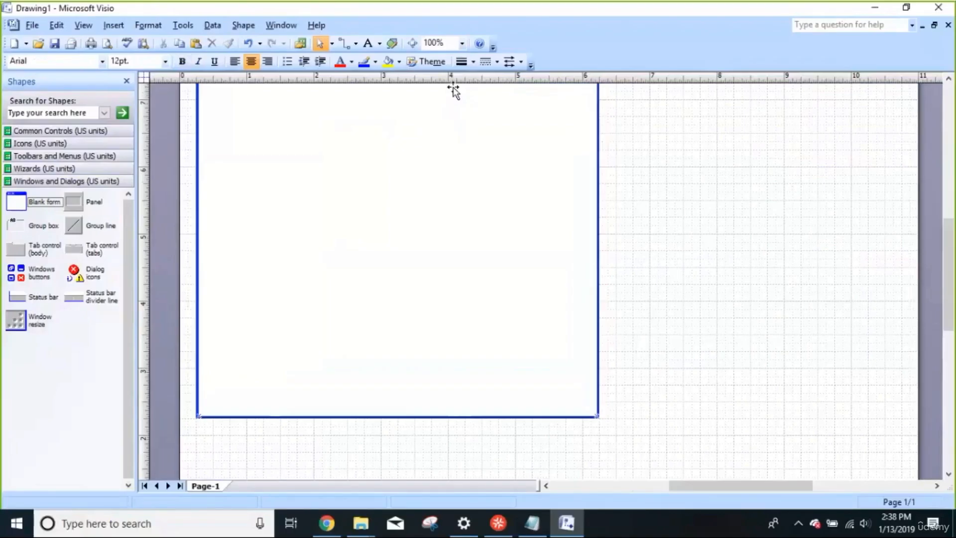
scroll(453, 91, up, 3)
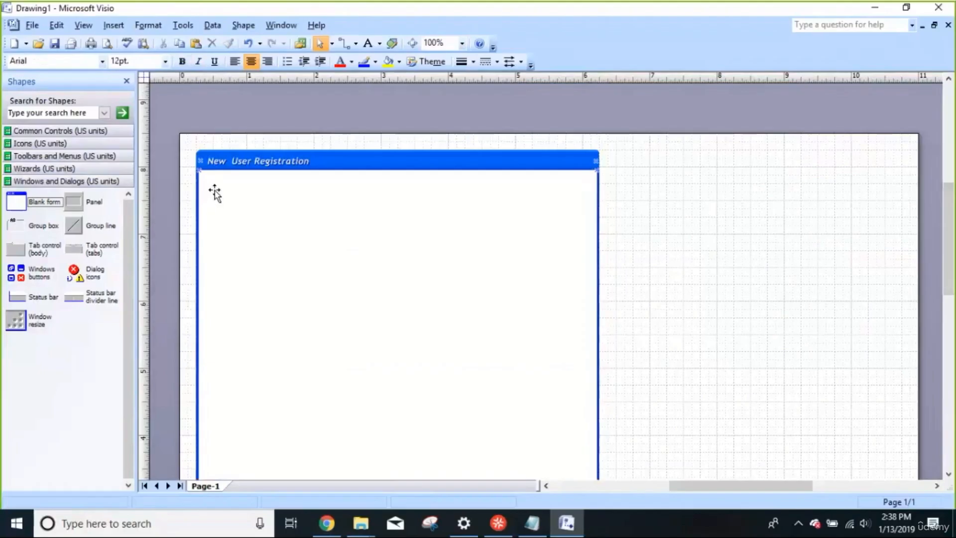
click(214, 193)
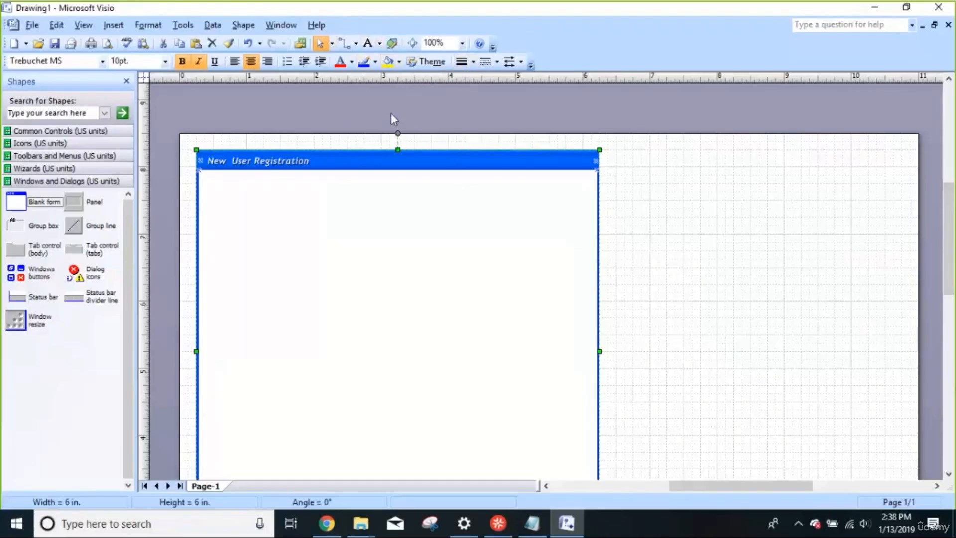
- Lock the form's horizontal and vertical position in its Protection settings
right_click(637, 207)
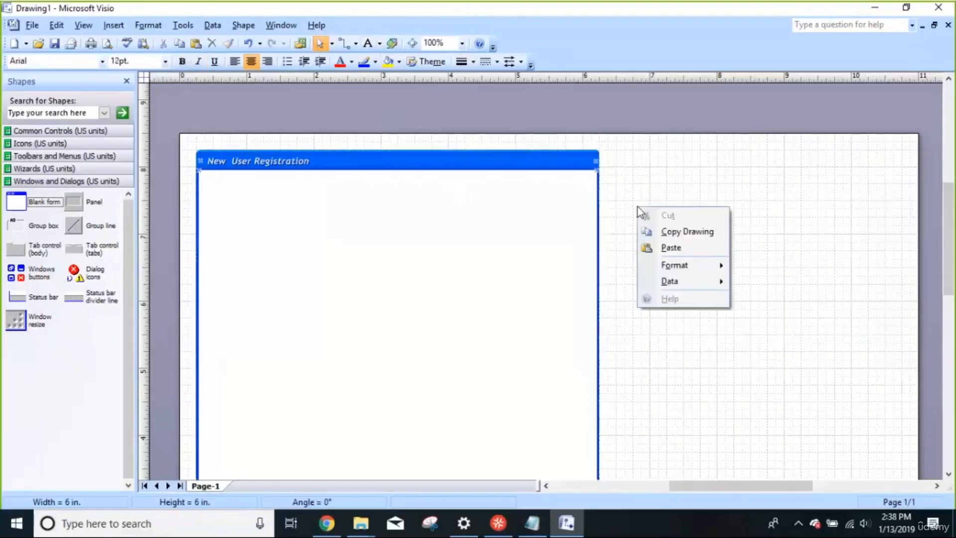
right_click(453, 222)
mouse_move(498, 364)
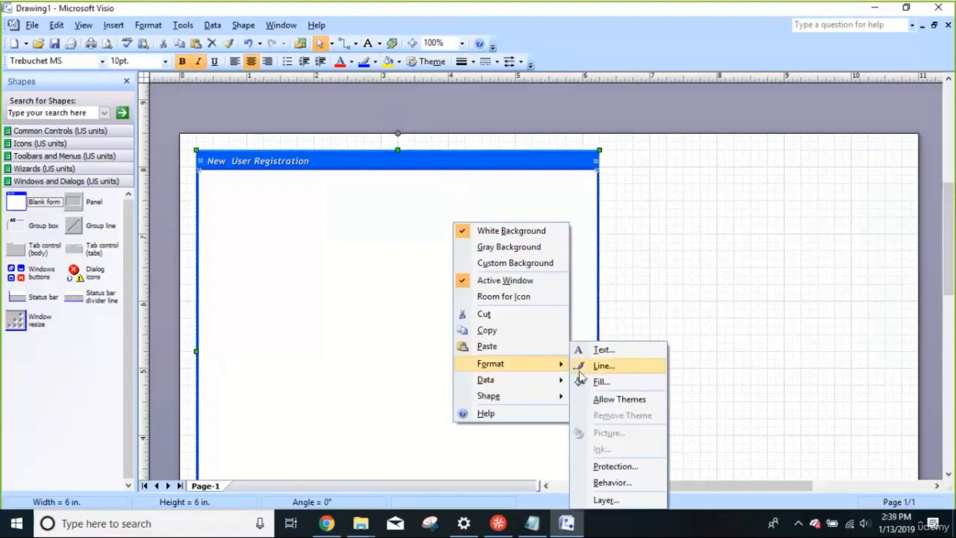
click(619, 468)
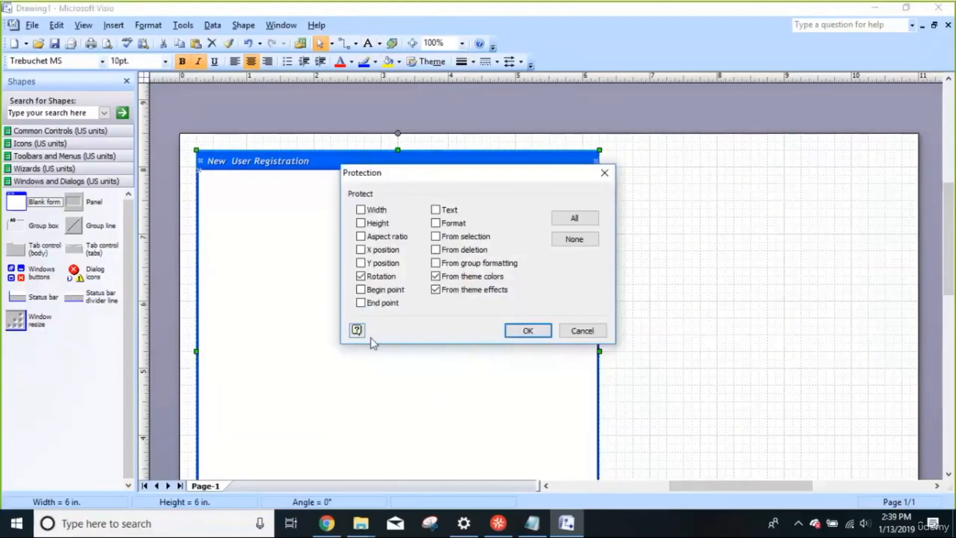
click(368, 250)
click(369, 264)
click(529, 330)
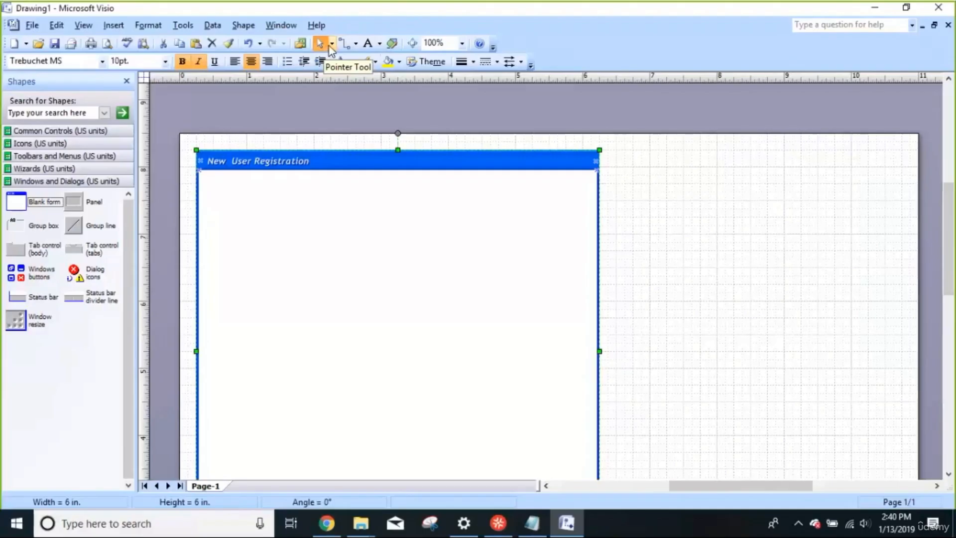
- Add a 'User ID' text label at the top-left of the form body
click(367, 45)
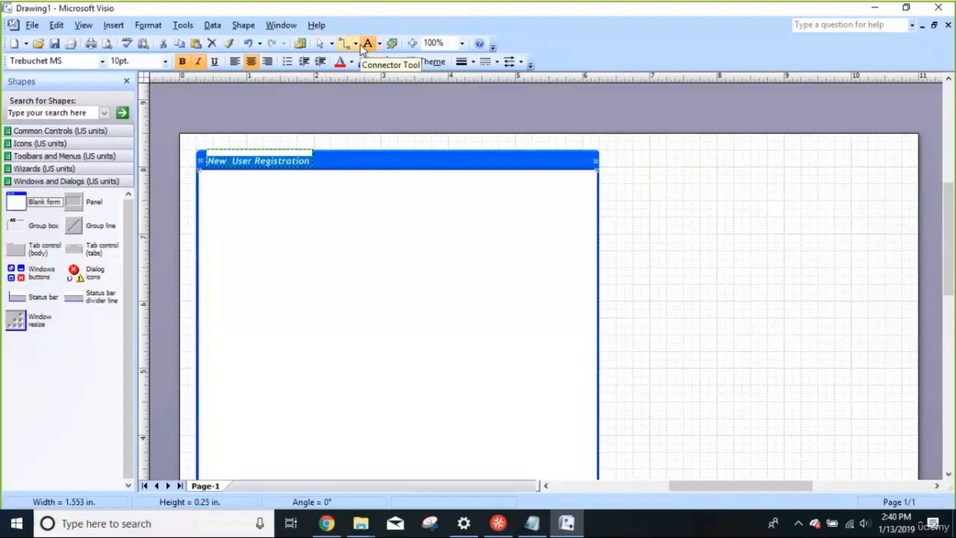
click(214, 191)
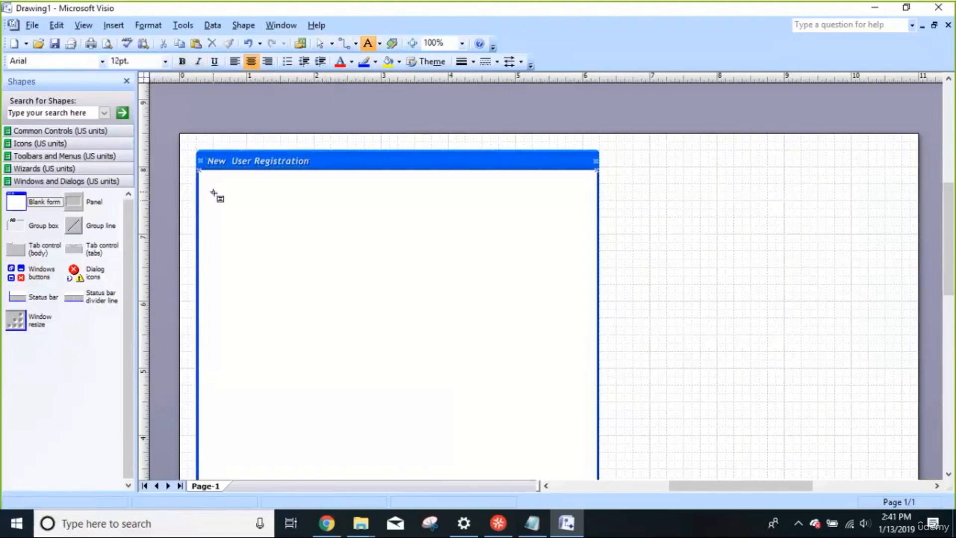
drag(214, 192, 259, 173)
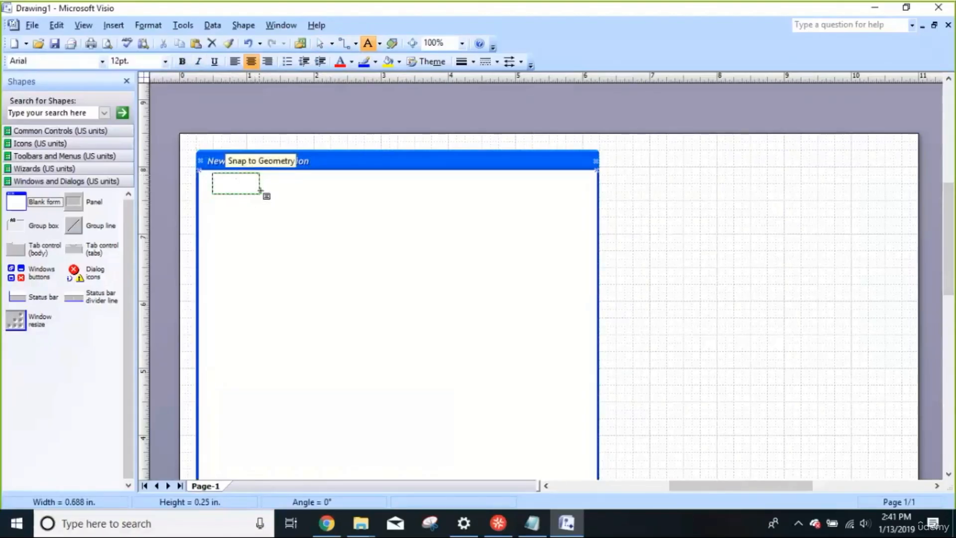
text(U)
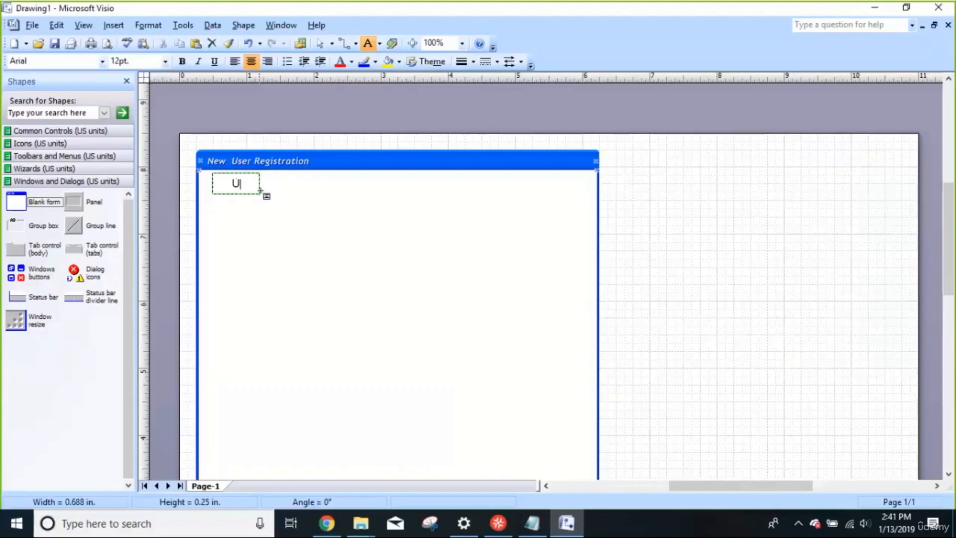
key(BackSpace)
text(u)
key(BackSpace)
text(User i)
text(D)
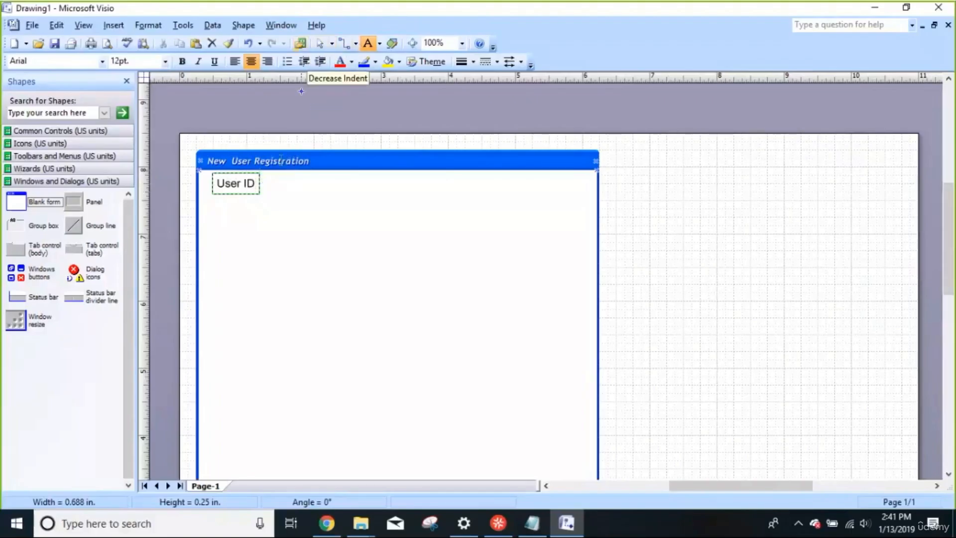
click(217, 216)
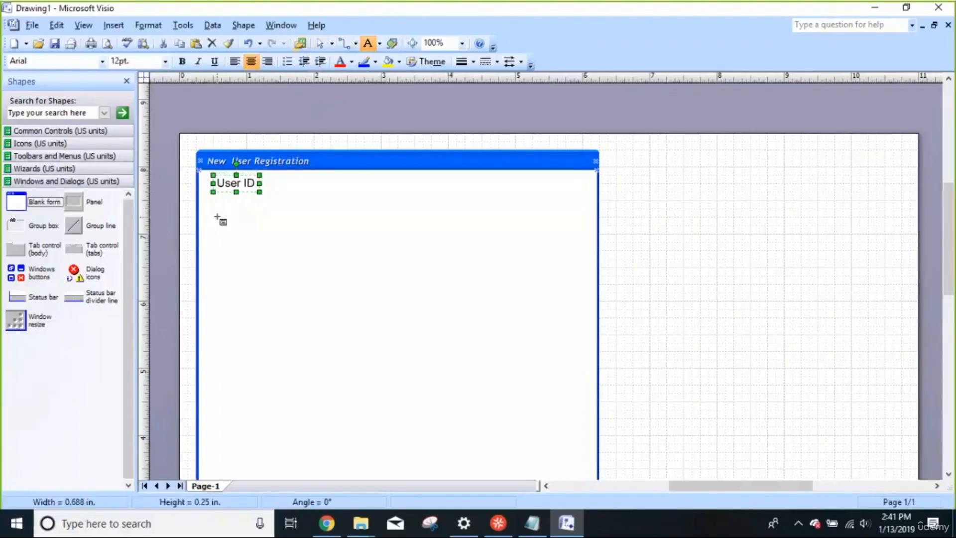
- Add a 'Password' label below User ID, discarding stray empty text boxes
click(218, 215)
drag(221, 201, 254, 201)
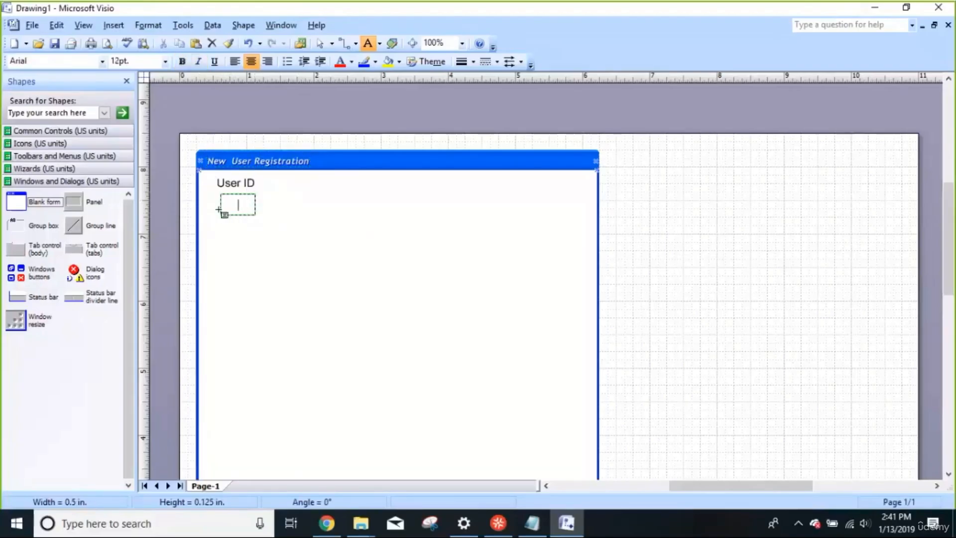
click(216, 214)
drag(213, 217, 255, 197)
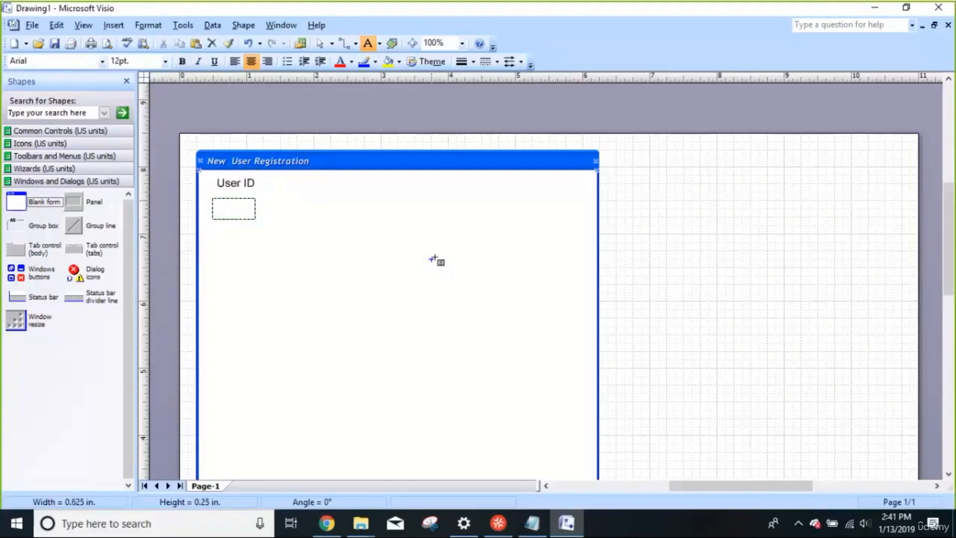
text(Password)
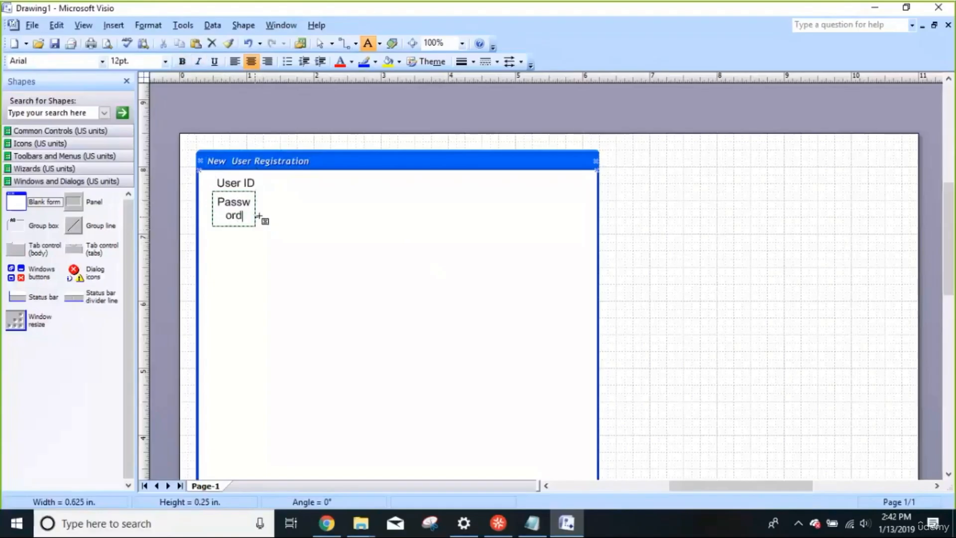
drag(256, 209, 268, 199)
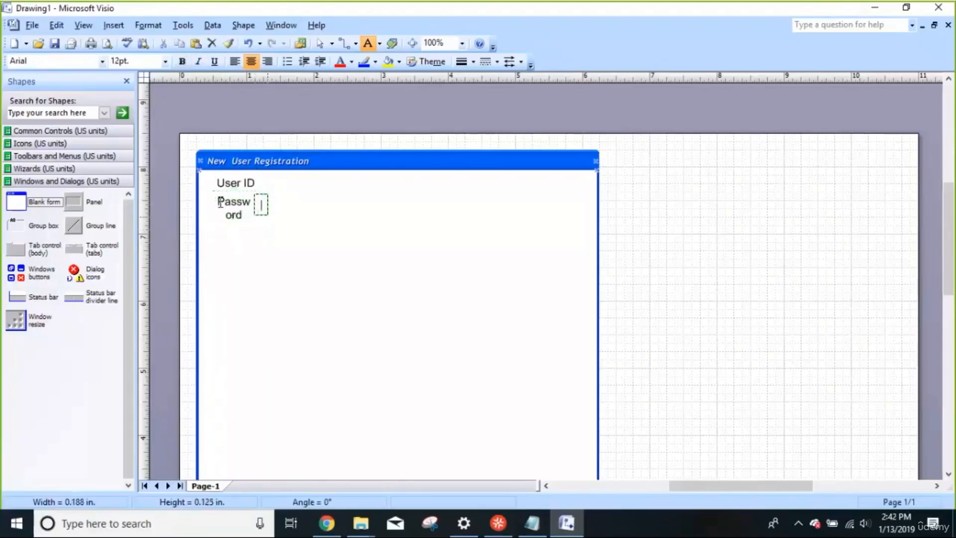
key(Escape)
drag(221, 201, 262, 198)
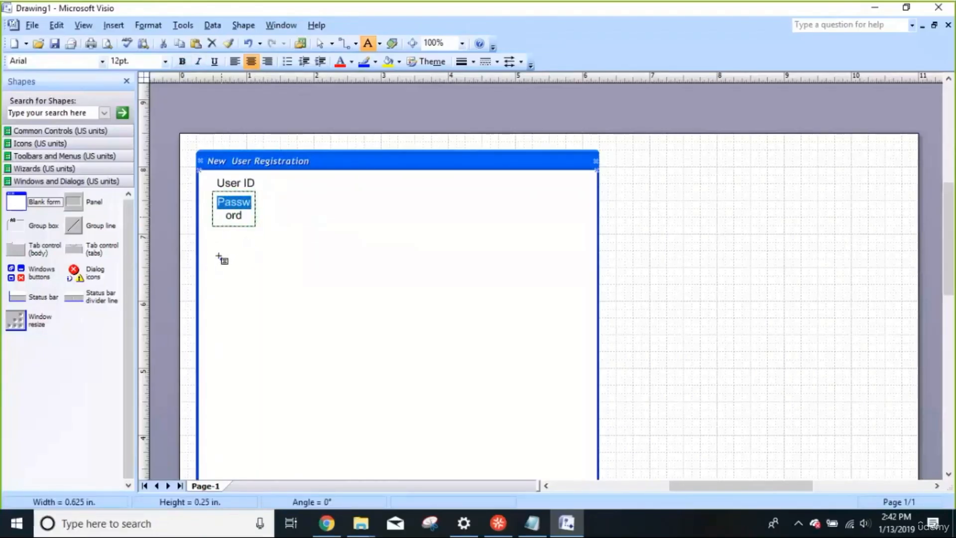
click(222, 254)
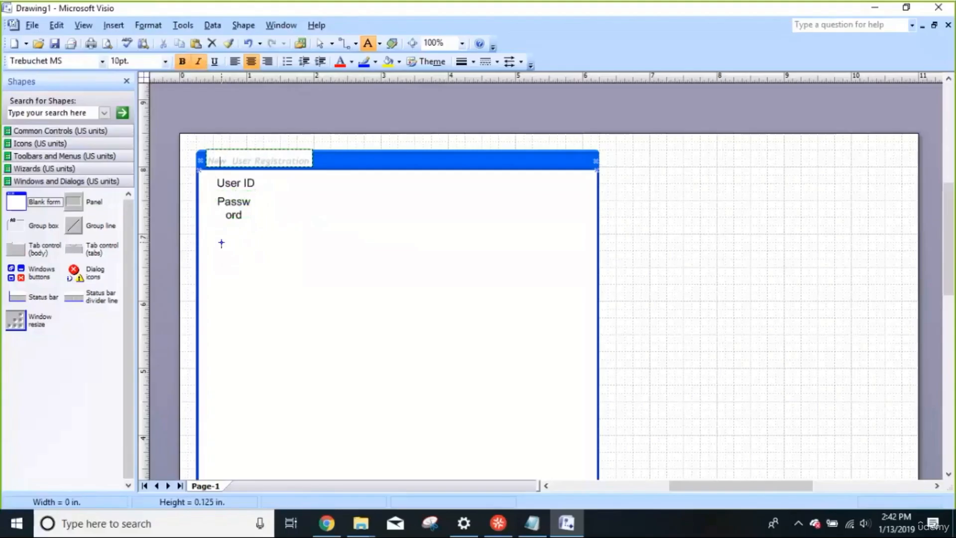
click(222, 243)
click(343, 271)
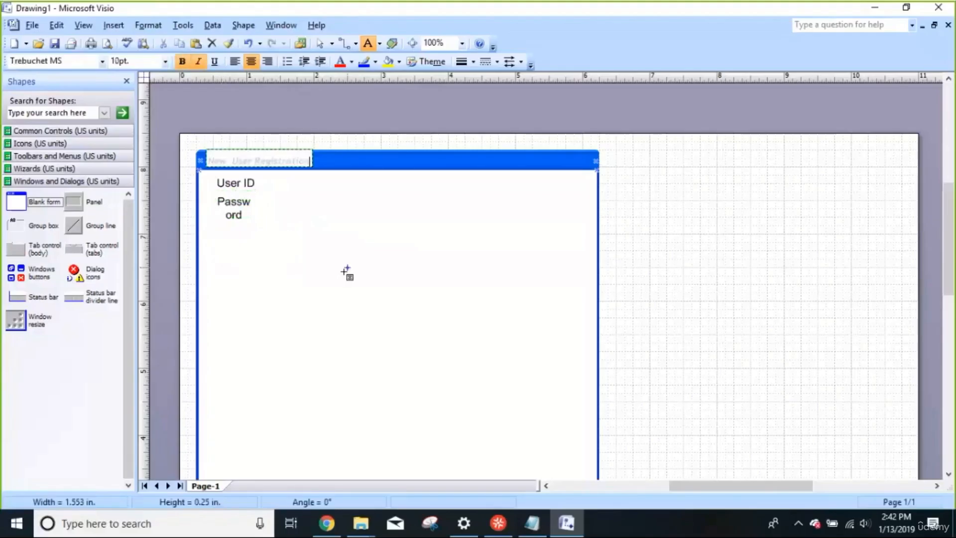
click(223, 251)
- Add 'Account Type' and 'Security Question' text labels beneath Password
drag(222, 250, 289, 233)
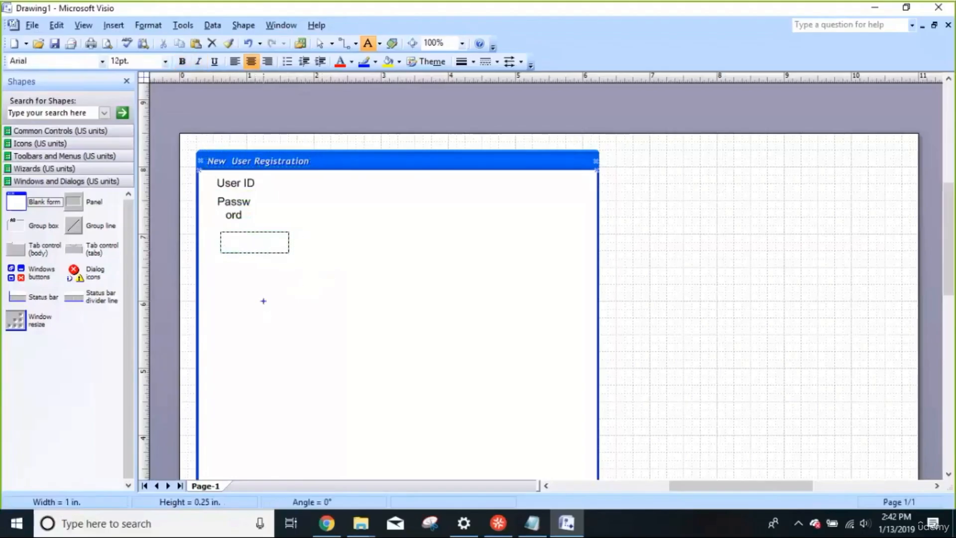
text(Account Type)
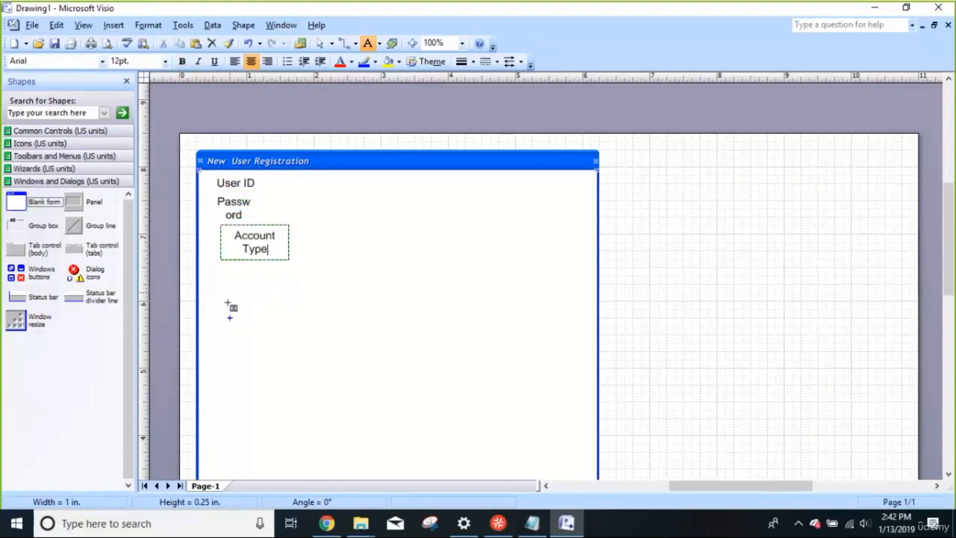
drag(220, 294, 349, 318)
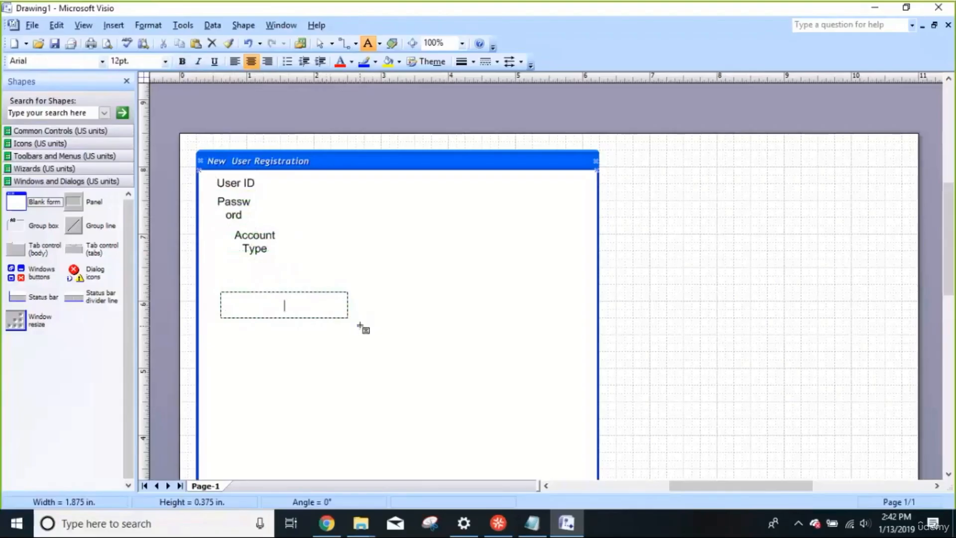
text(Security Question)
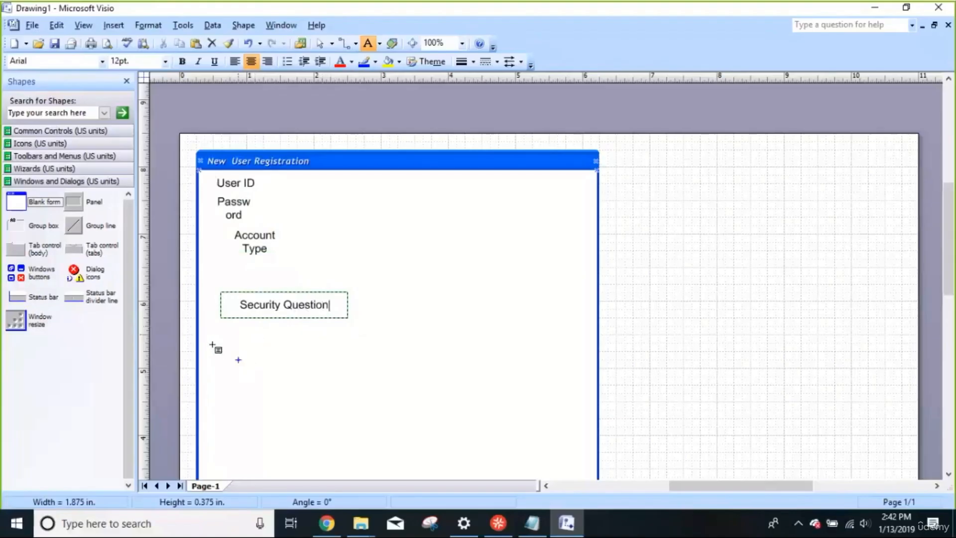
drag(220, 342, 228, 343)
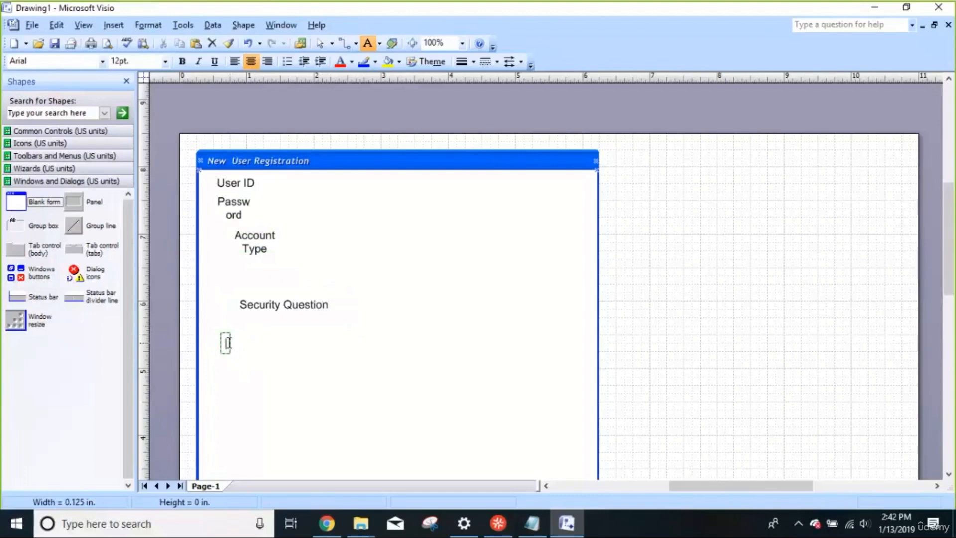
- Add a 'Security Answer' text label under Security Question
drag(229, 342, 331, 317)
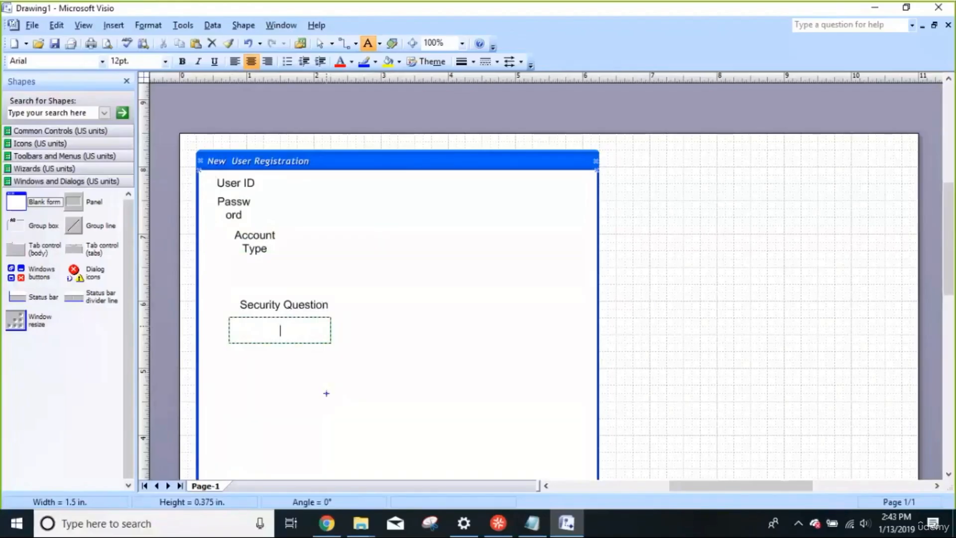
text(Security Answ)
text(er)
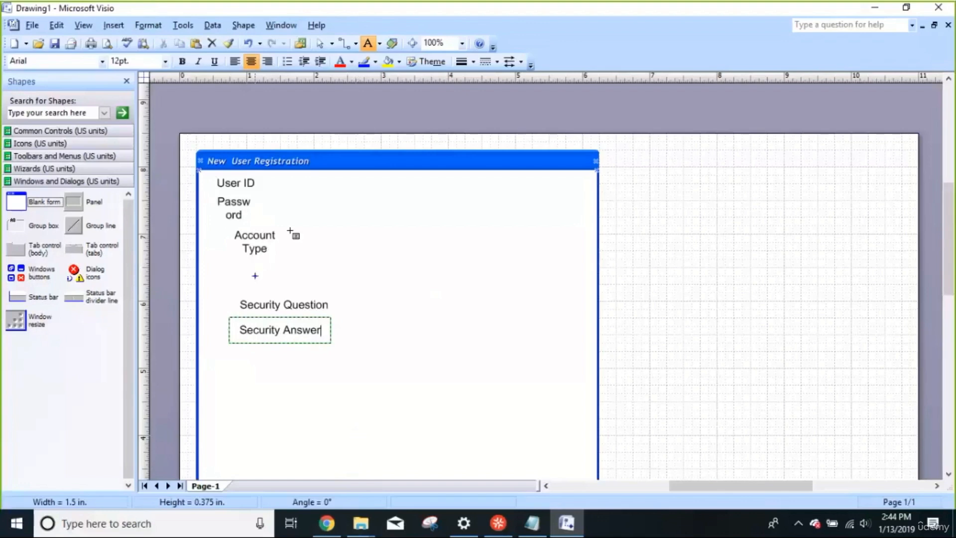
- Widen the Password label onto one line and move Account Type up beneath it
click(321, 45)
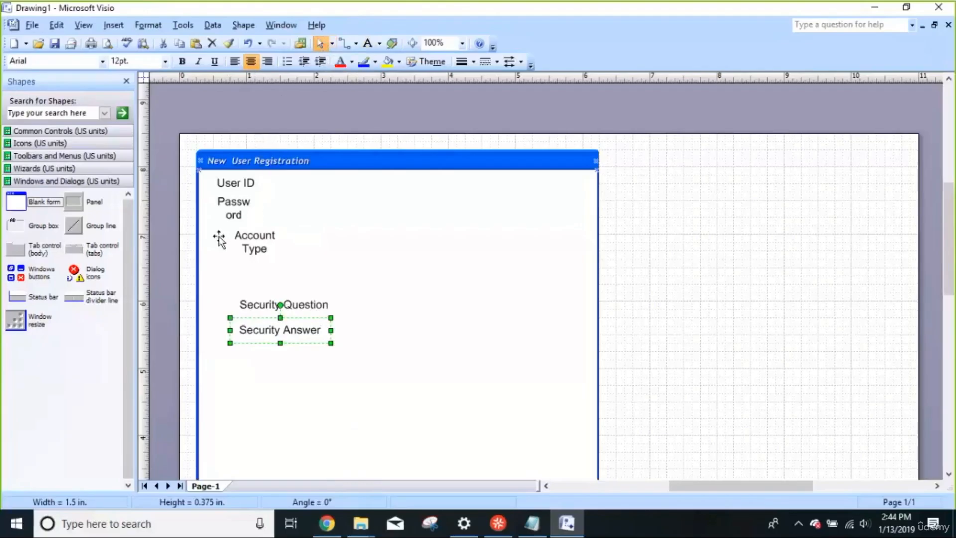
click(235, 208)
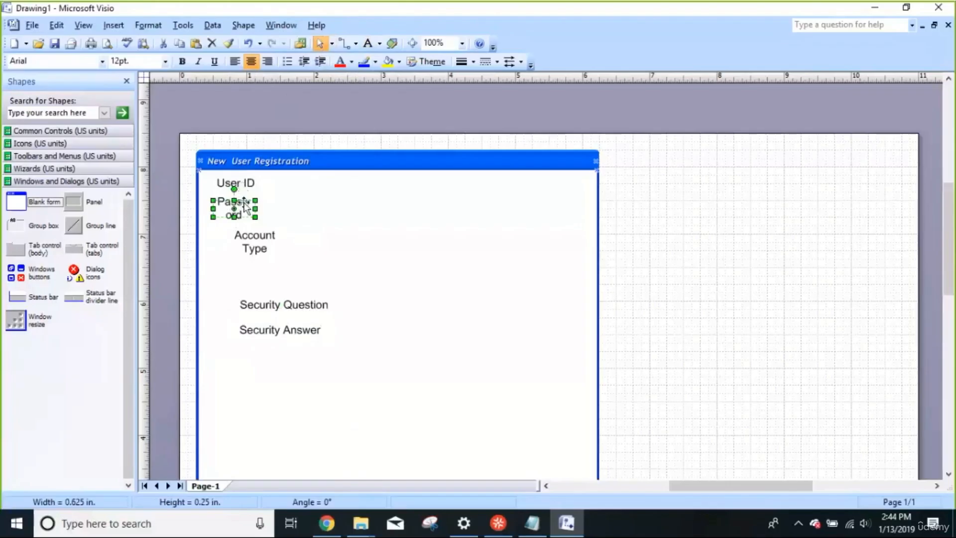
mouse_move(255, 200)
mouse_down()
mouse_move(276, 190)
mouse_move(261, 194)
mouse_up()
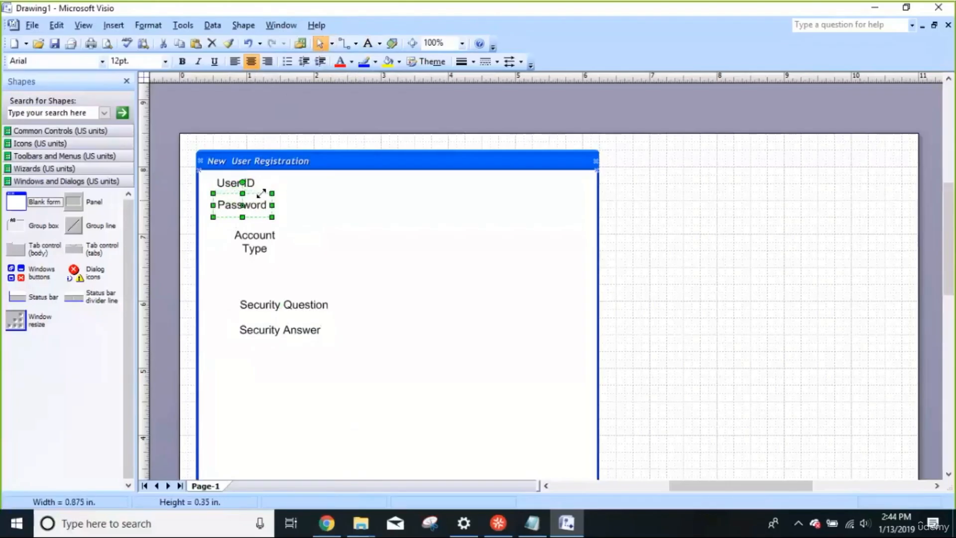
click(242, 239)
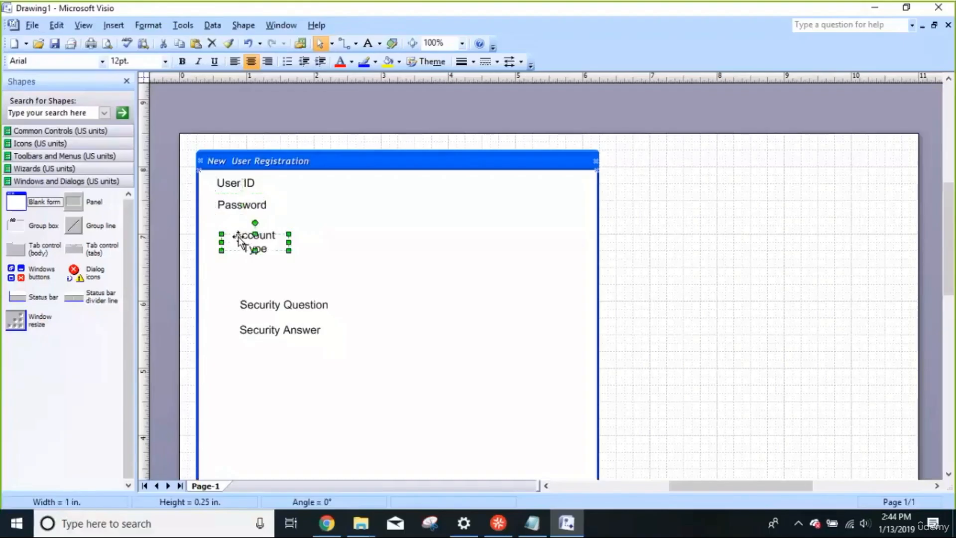
drag(240, 238, 228, 221)
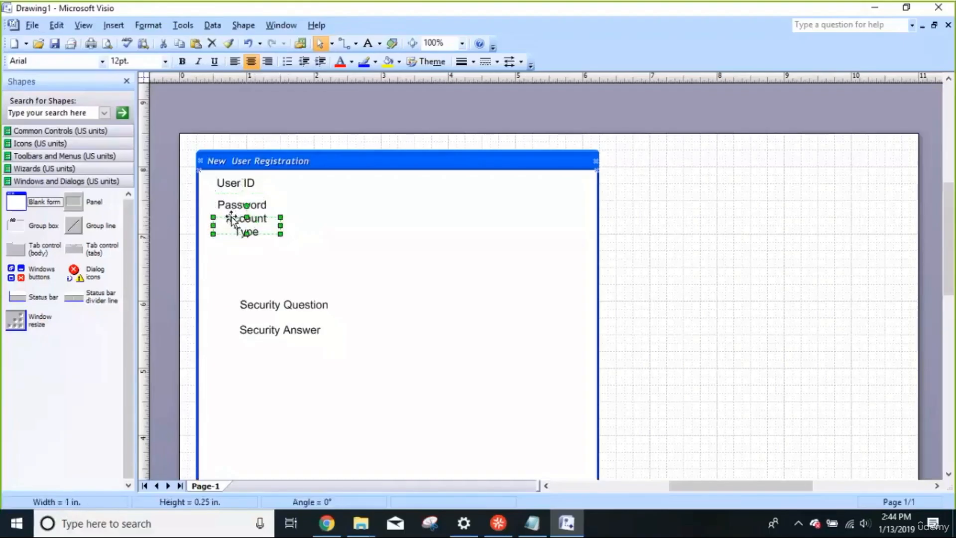
- Reposition the Account Type label below Password, lining it up on the left
click(231, 224)
click(231, 226)
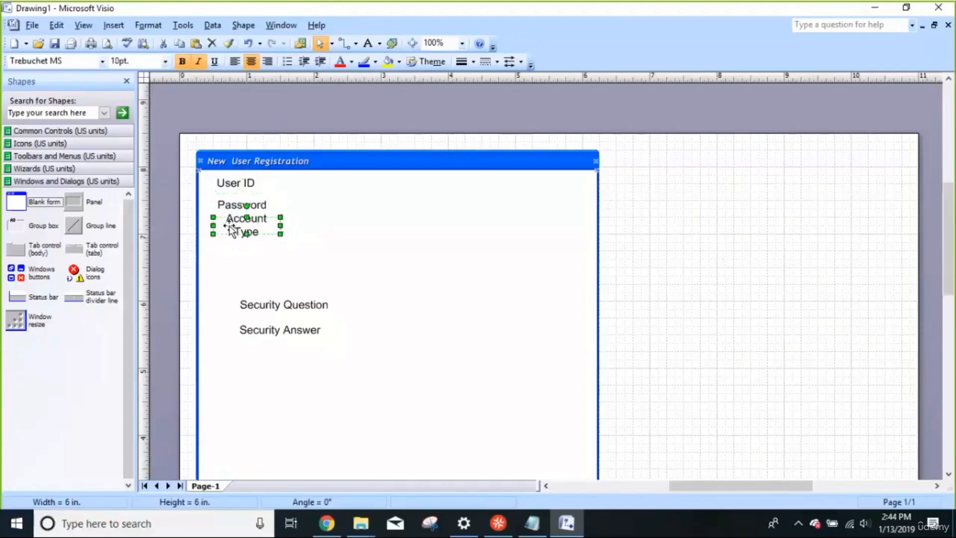
mouse_move(258, 224)
mouse_down()
mouse_move(291, 224)
mouse_move(261, 225)
mouse_up()
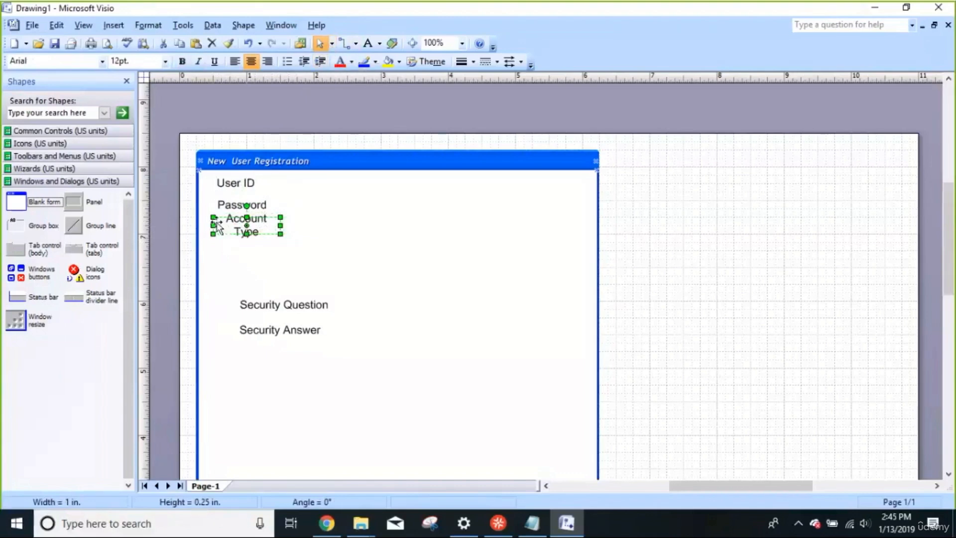
mouse_move(213, 220)
mouse_down()
mouse_move(266, 227)
mouse_move(205, 212)
mouse_up()
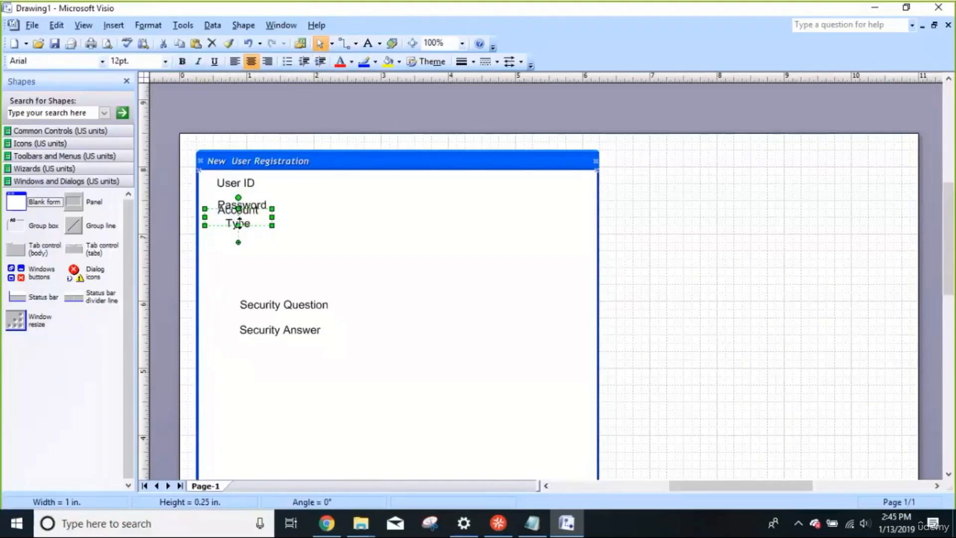
key(ctrl+z)
drag(239, 224, 231, 234)
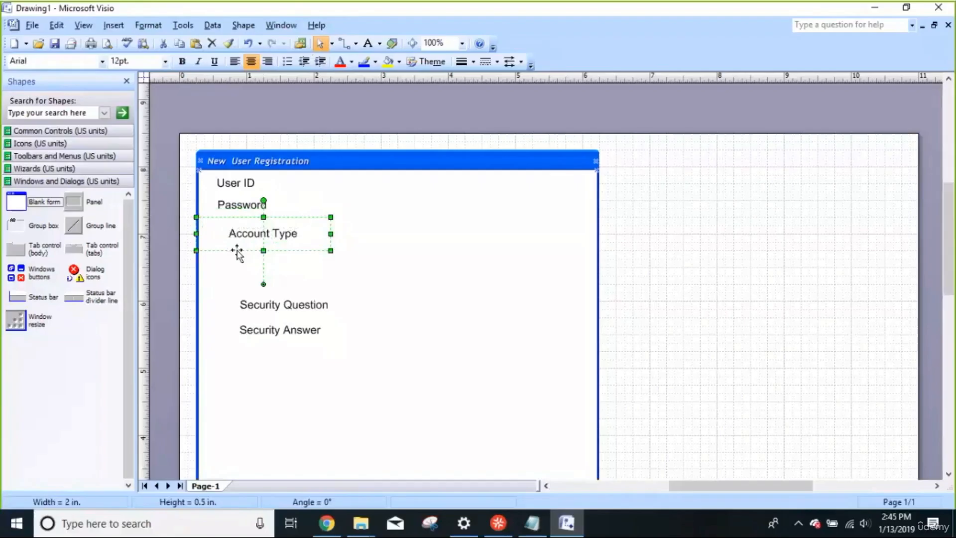
click(222, 230)
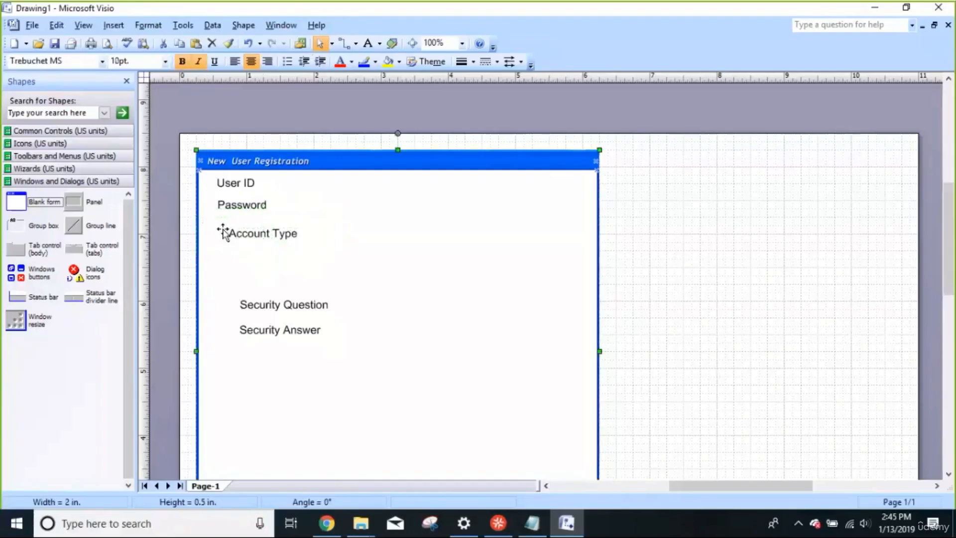
click(234, 235)
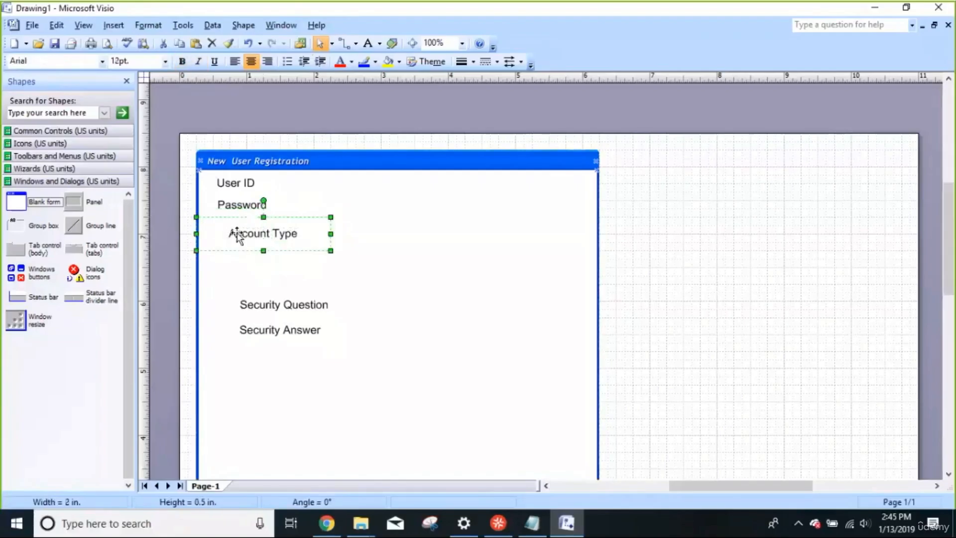
drag(235, 233, 227, 232)
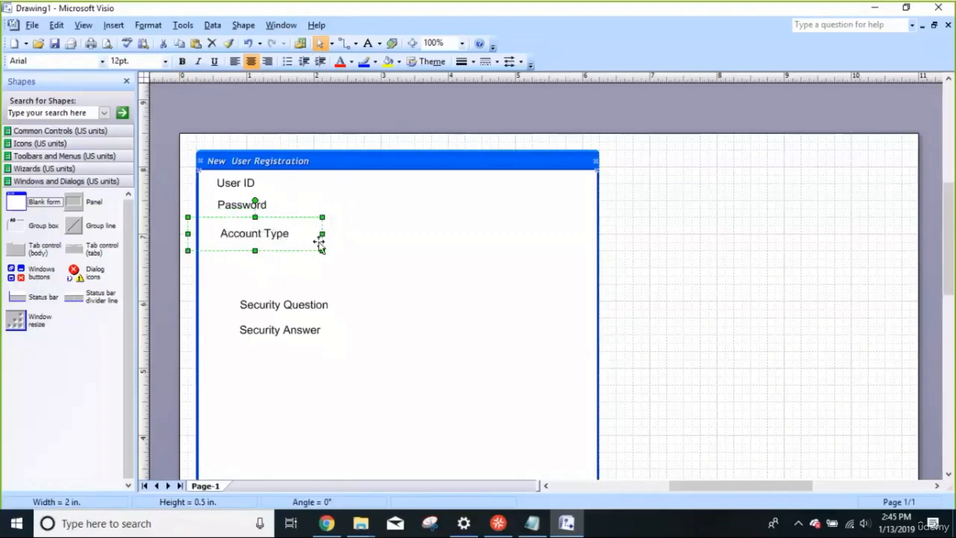
- Move Security Question and Security Answer up under Account Type and realign Account Type left
click(288, 303)
click(288, 303)
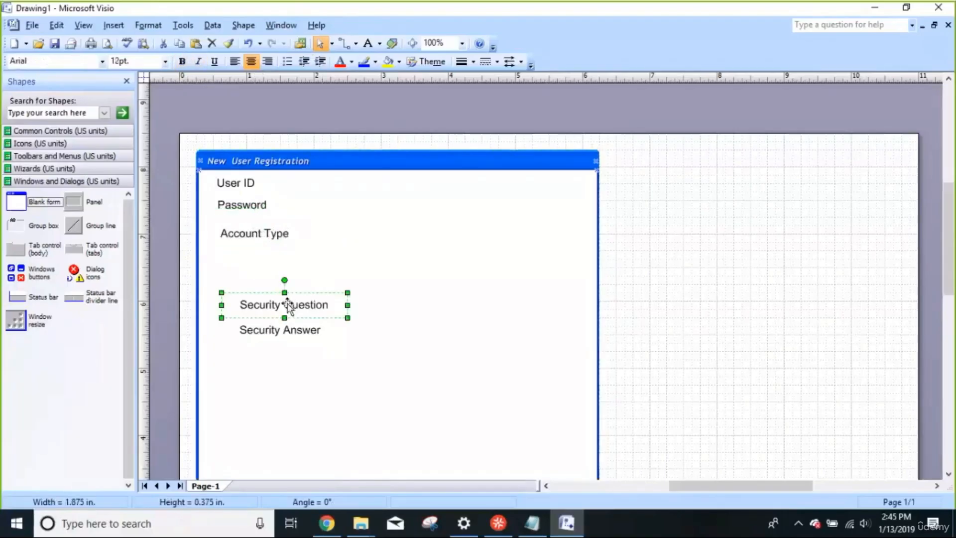
drag(288, 303, 263, 257)
drag(267, 336, 244, 279)
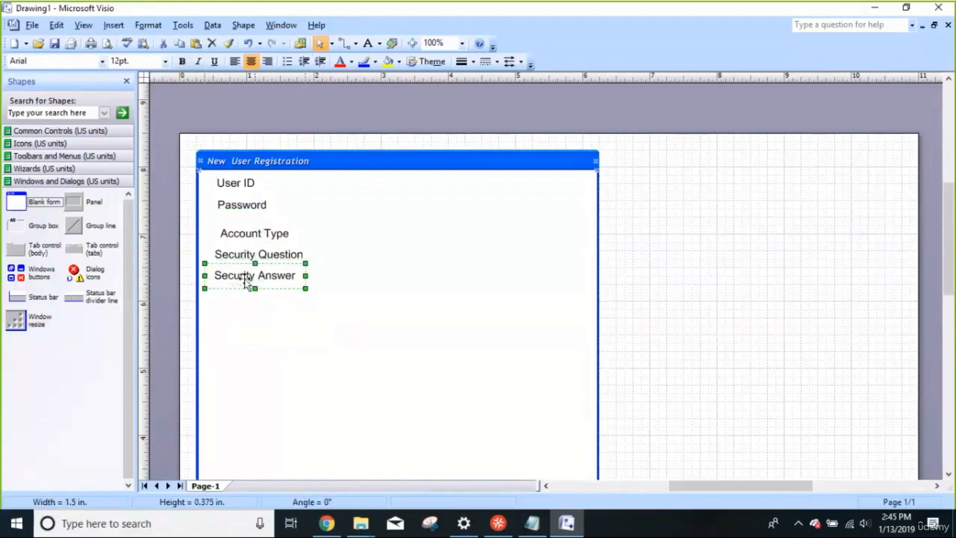
click(235, 234)
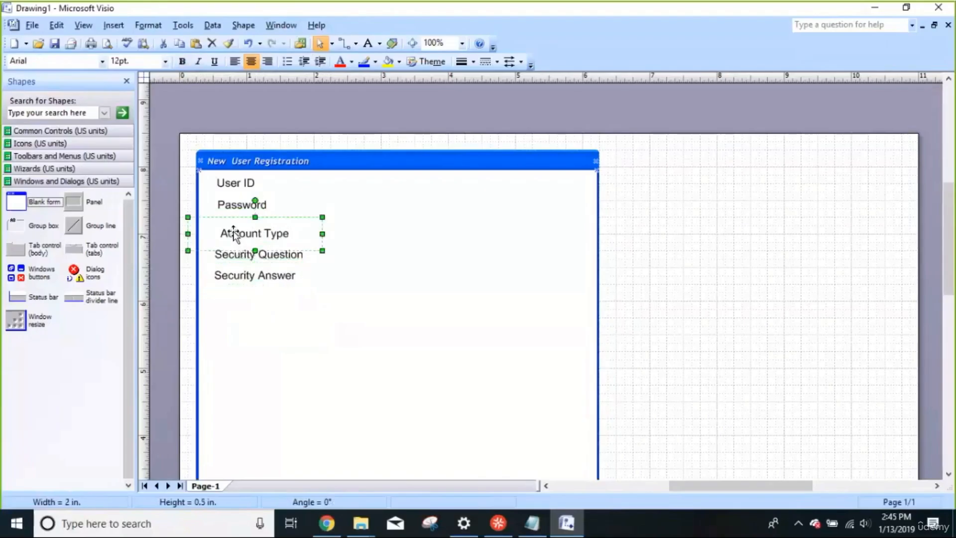
drag(235, 235, 225, 205)
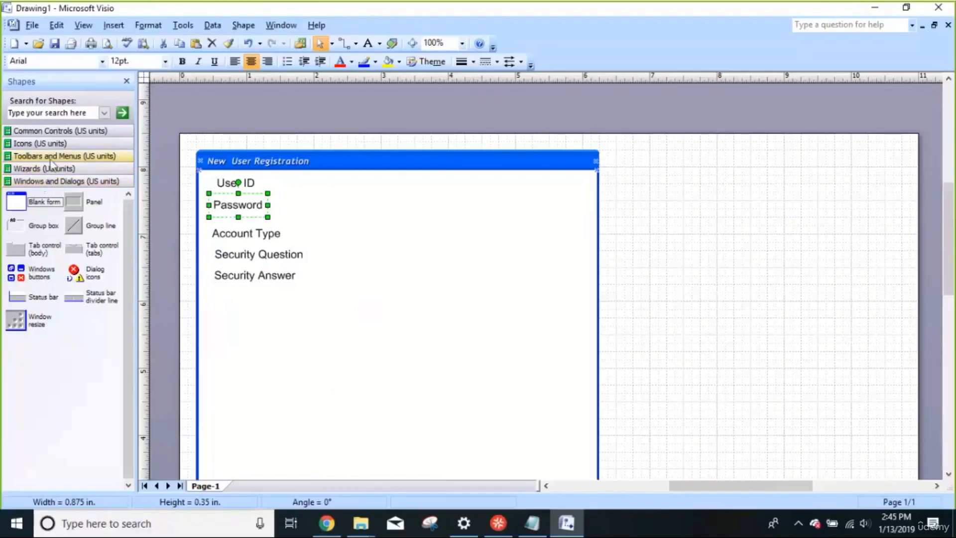
- Place a single-line text box from Common Controls beside the User ID label
click(68, 131)
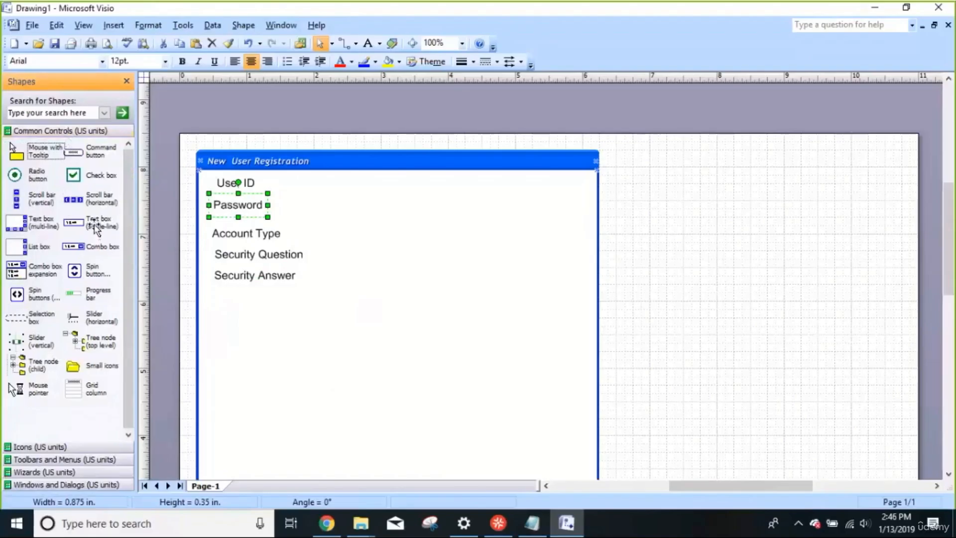
drag(95, 222, 291, 184)
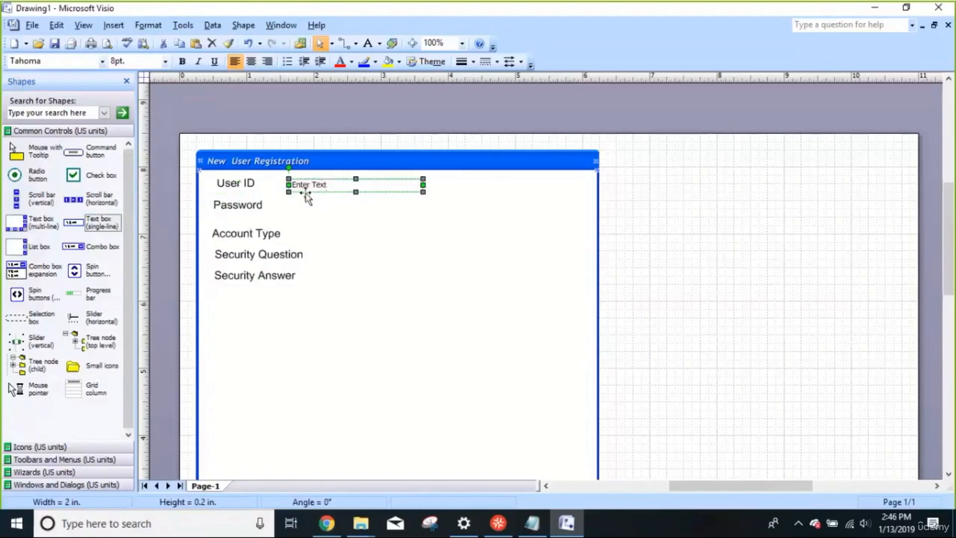
- Add a second single-line text box beside Password and shift Security Question left into line
click(121, 217)
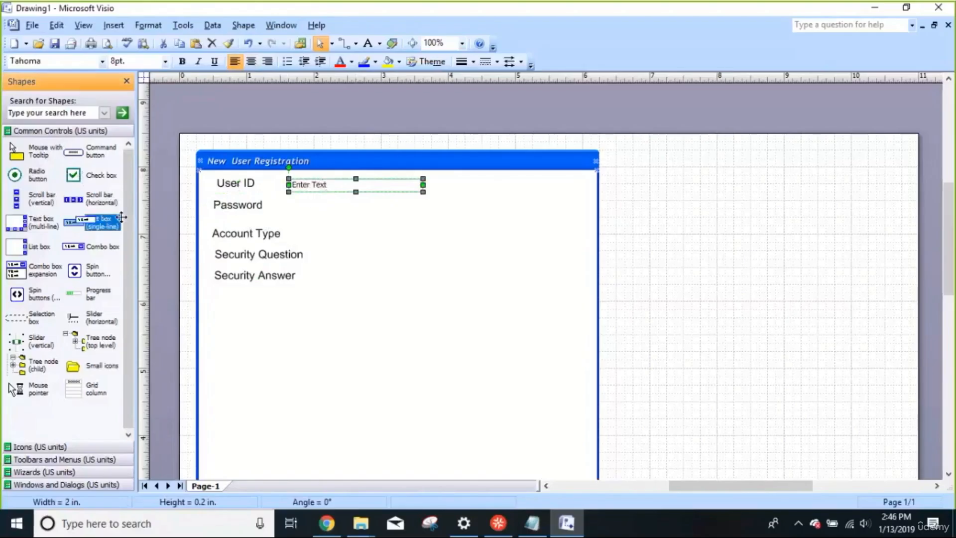
drag(121, 217, 294, 211)
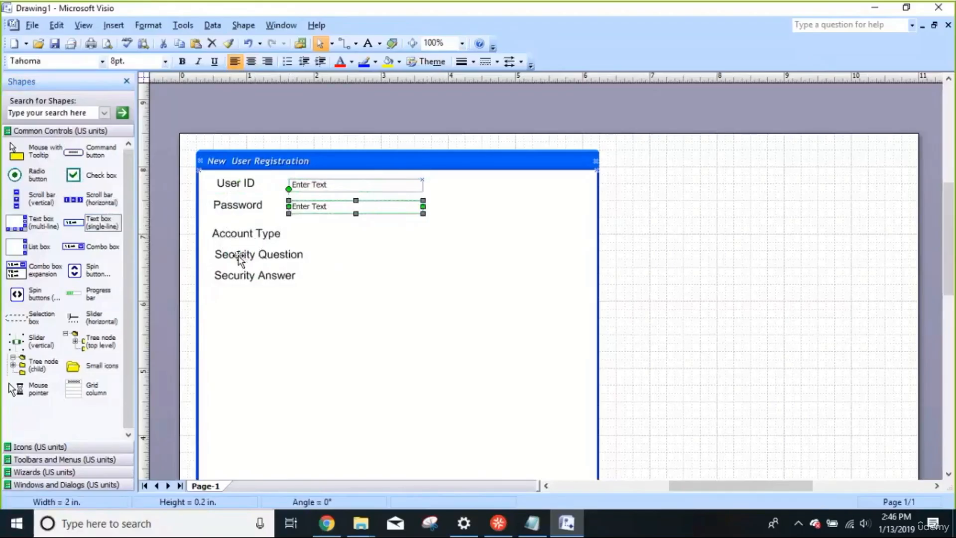
drag(240, 258, 232, 251)
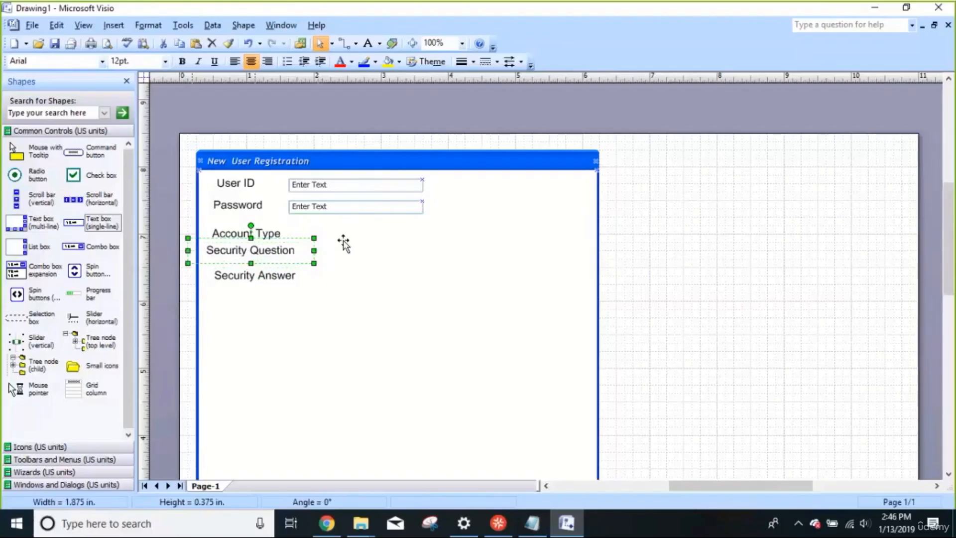
- Clear the 'Enter Text' placeholder from the Password and User ID text boxes
click(352, 207)
double_click(352, 208)
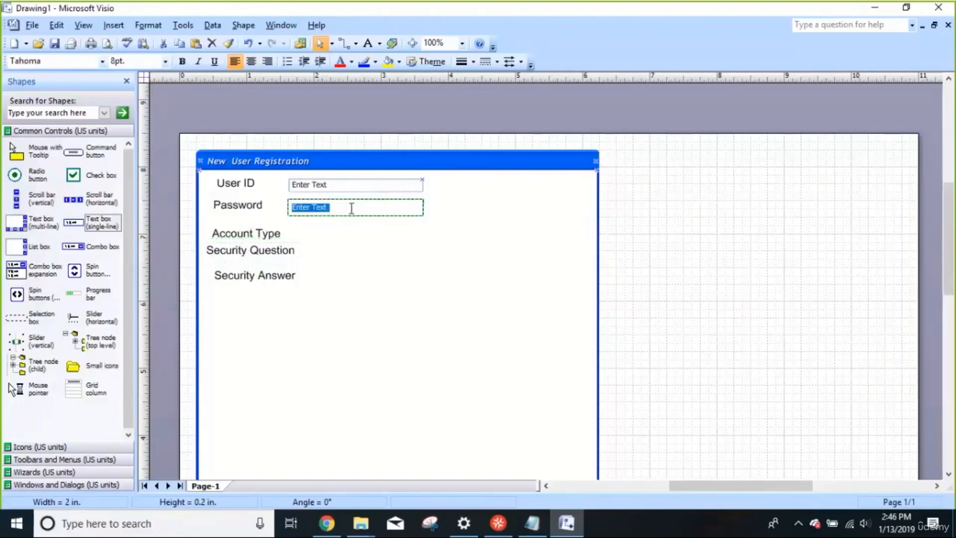
key(BackSpace)
click(353, 188)
click(353, 189)
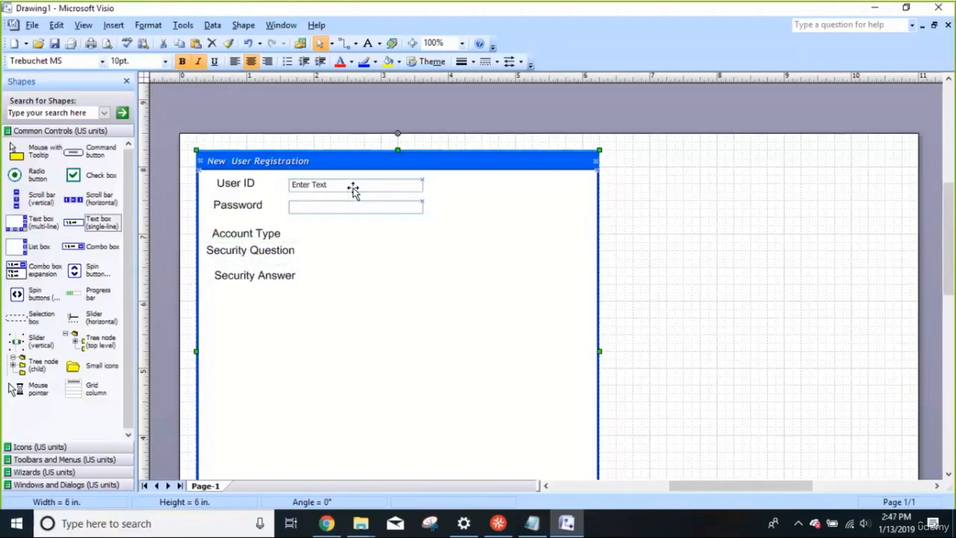
click(354, 185)
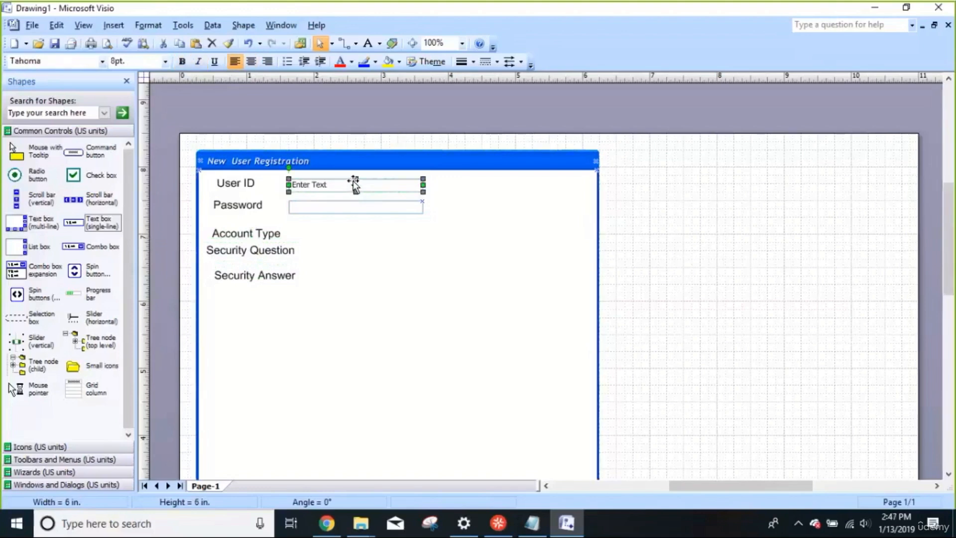
double_click(354, 185)
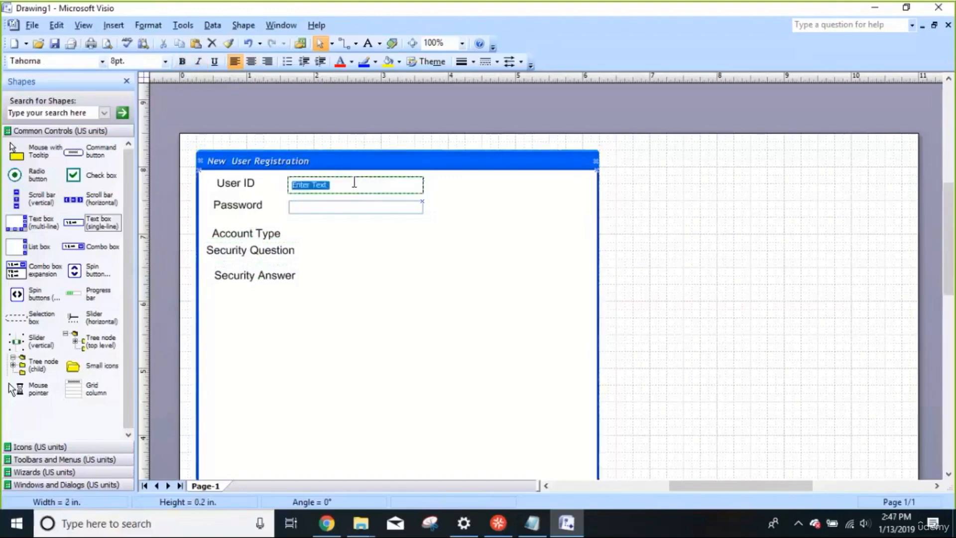
key(BackSpace)
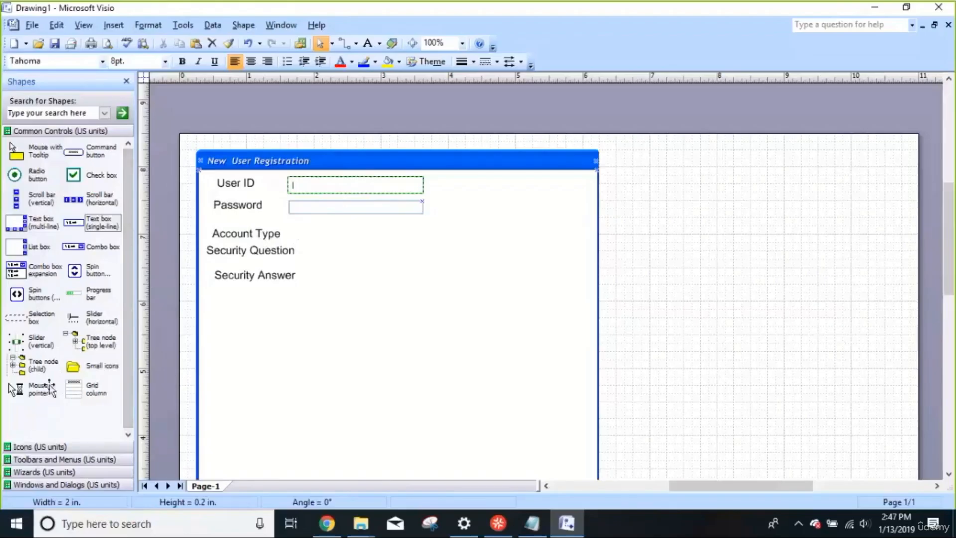
- Place two radio buttons side by side beside the Account Type label
click(30, 178)
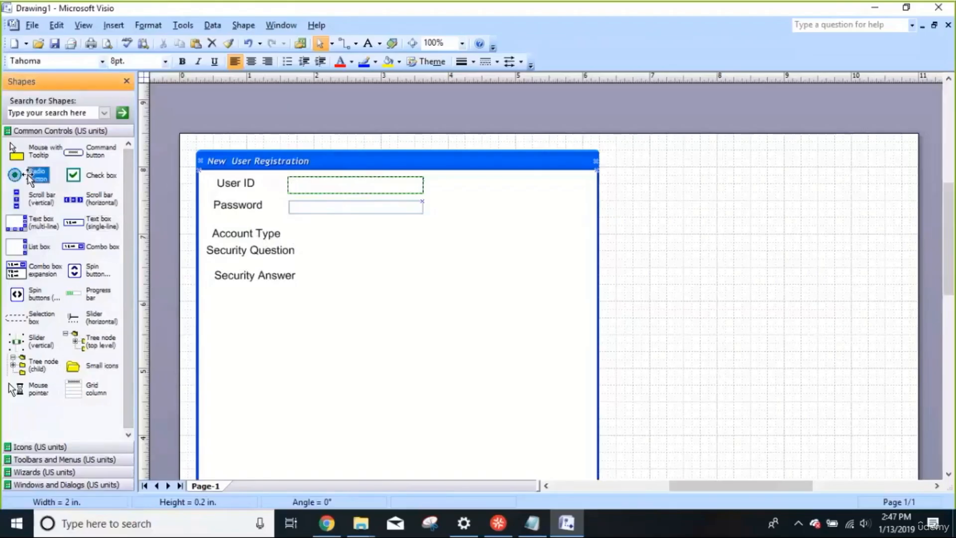
drag(29, 178, 299, 230)
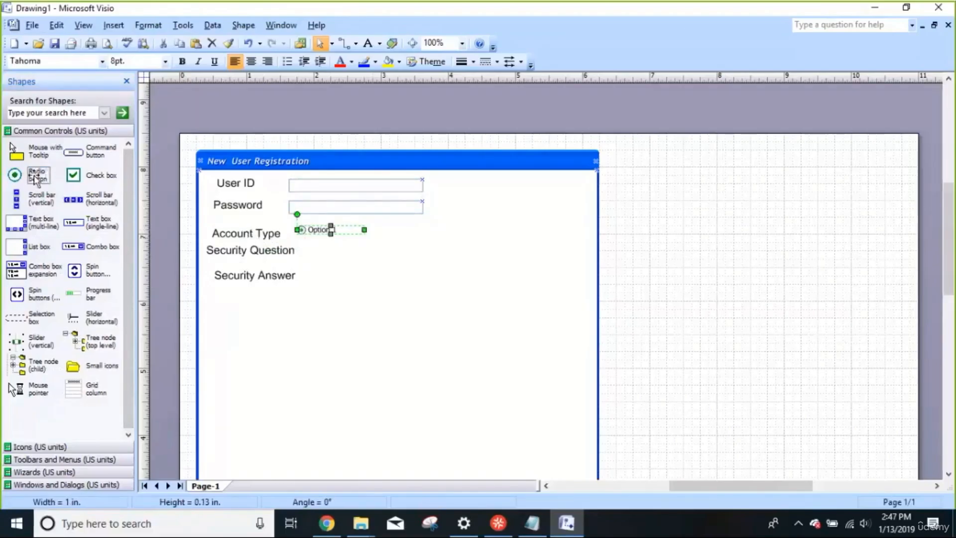
drag(34, 179, 383, 229)
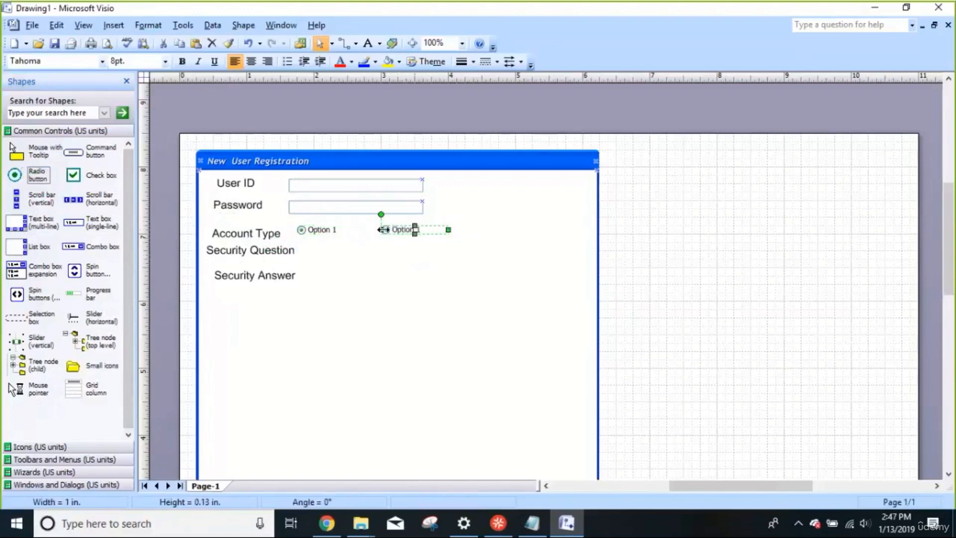
- Label the radio buttons 'Checking' and 'Saving'
double_click(317, 229)
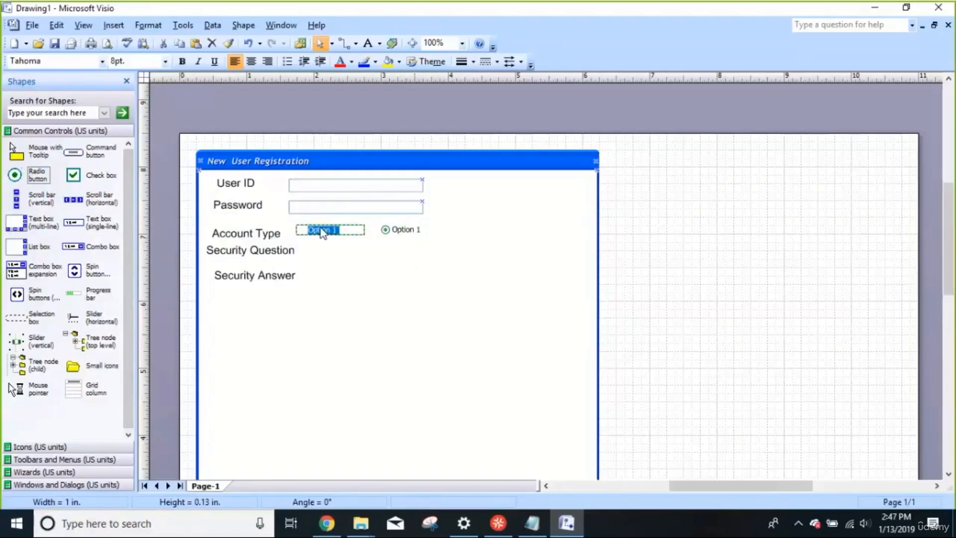
text(q)
key(BackSpace)
text(Ch)
text(ecking)
click(404, 232)
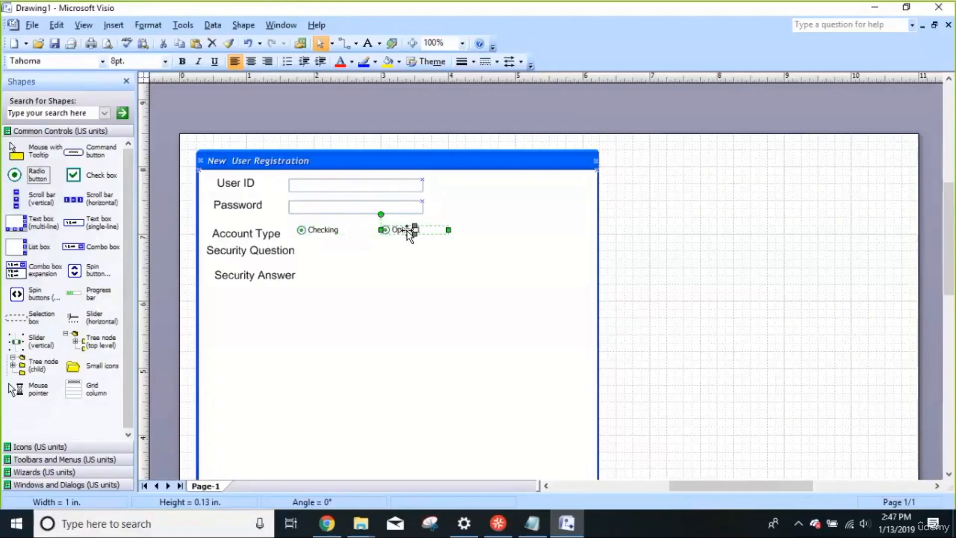
text(Sa)
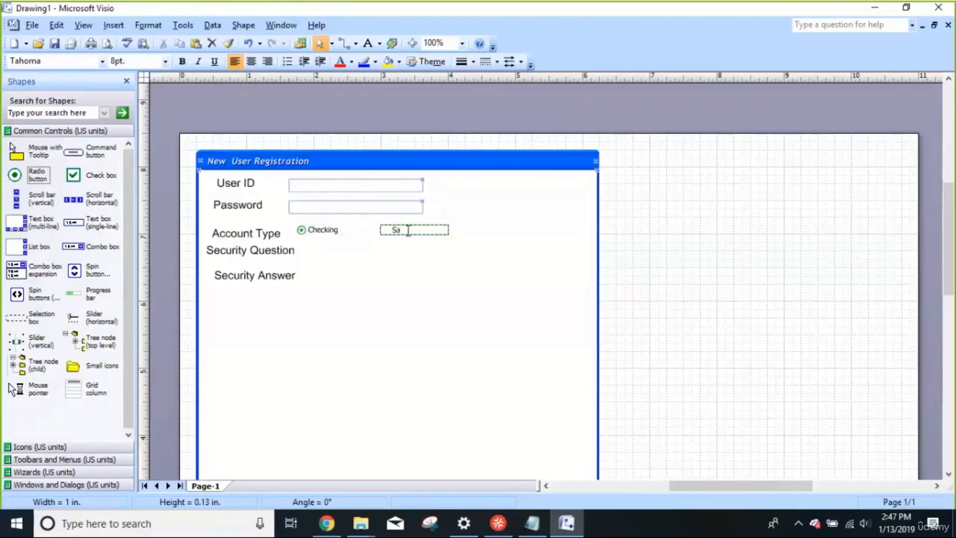
text(ving)
click(434, 254)
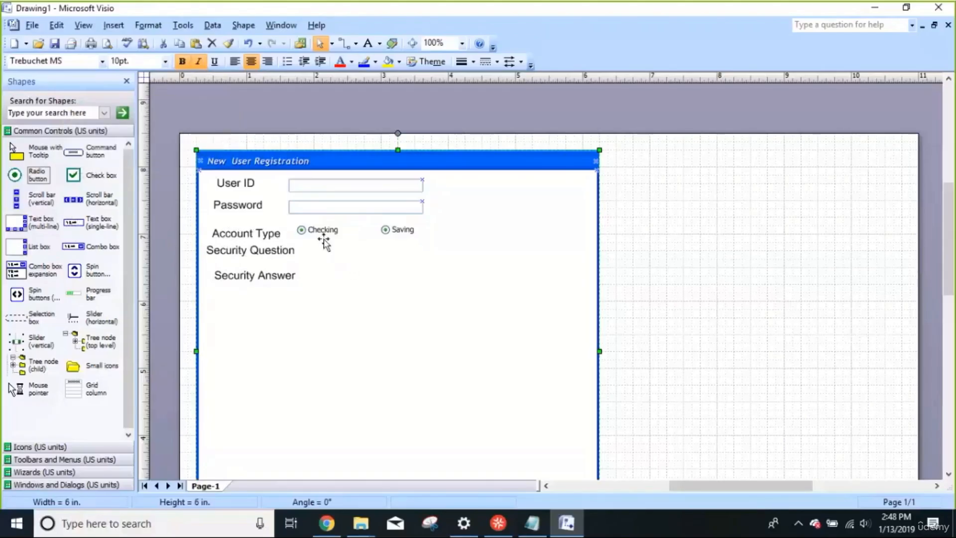
- Make the Checking radio option appear unselected
double_click(304, 232)
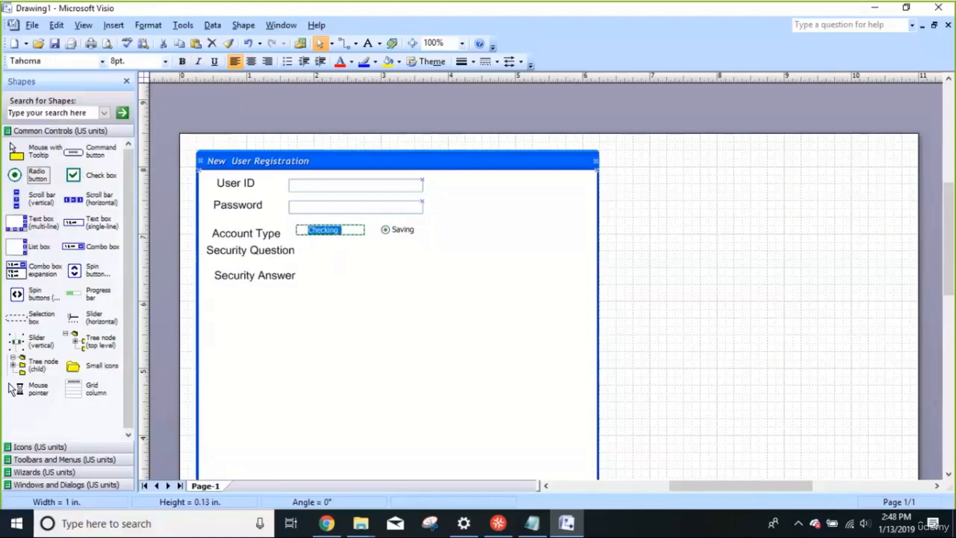
click(309, 230)
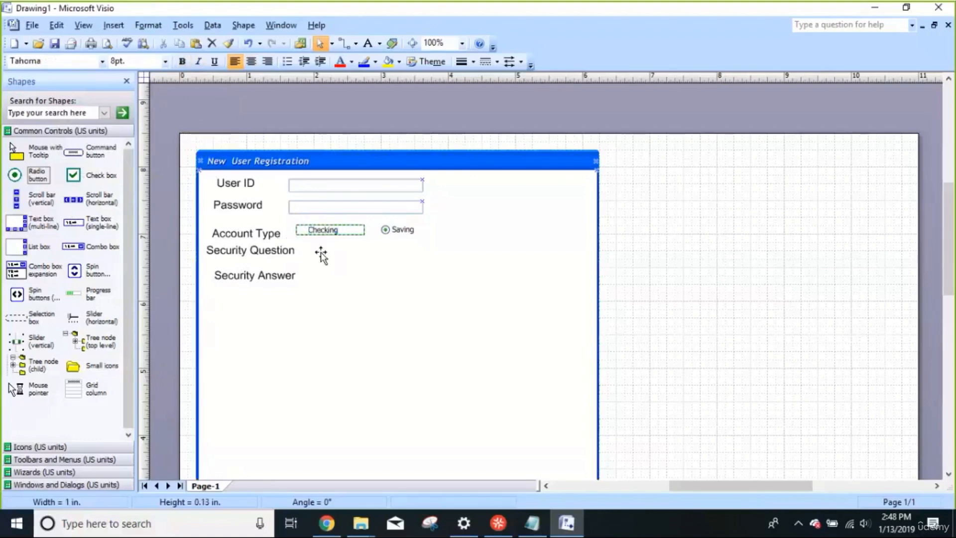
click(342, 258)
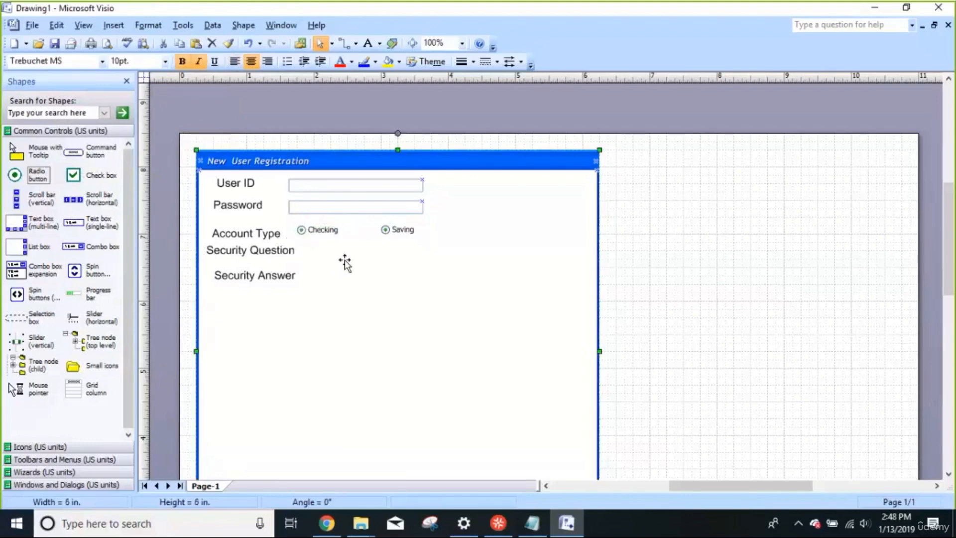
click(303, 232)
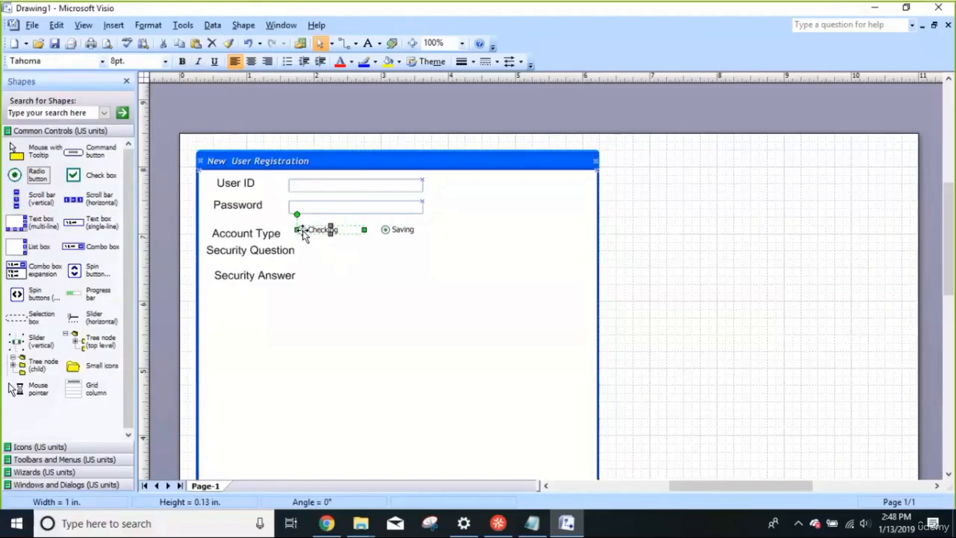
right_click(305, 235)
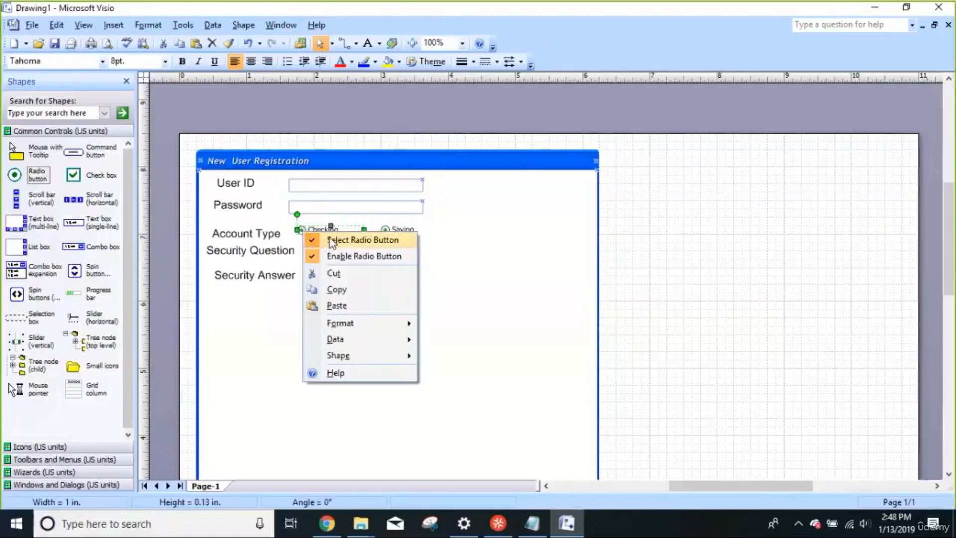
click(315, 241)
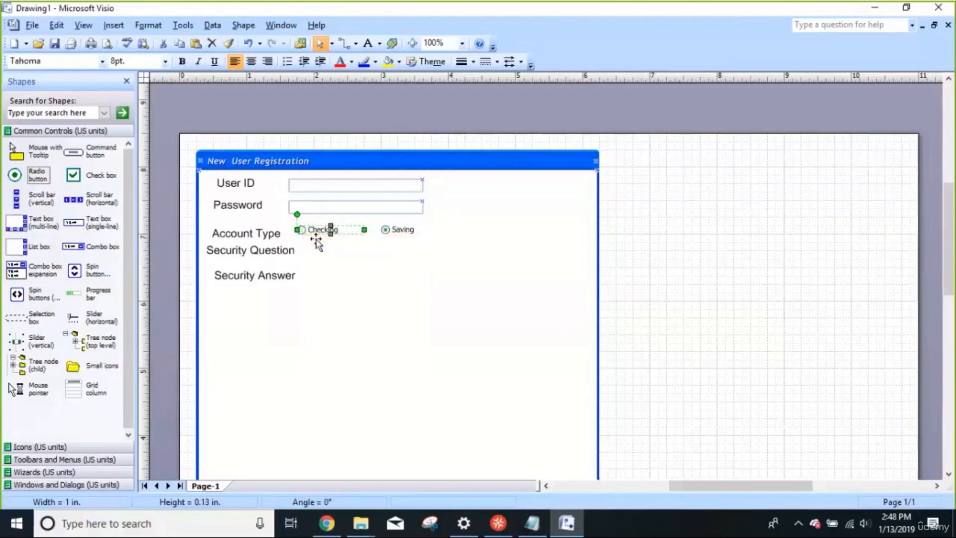
- Change the selected state of the Saving radio option
click(392, 233)
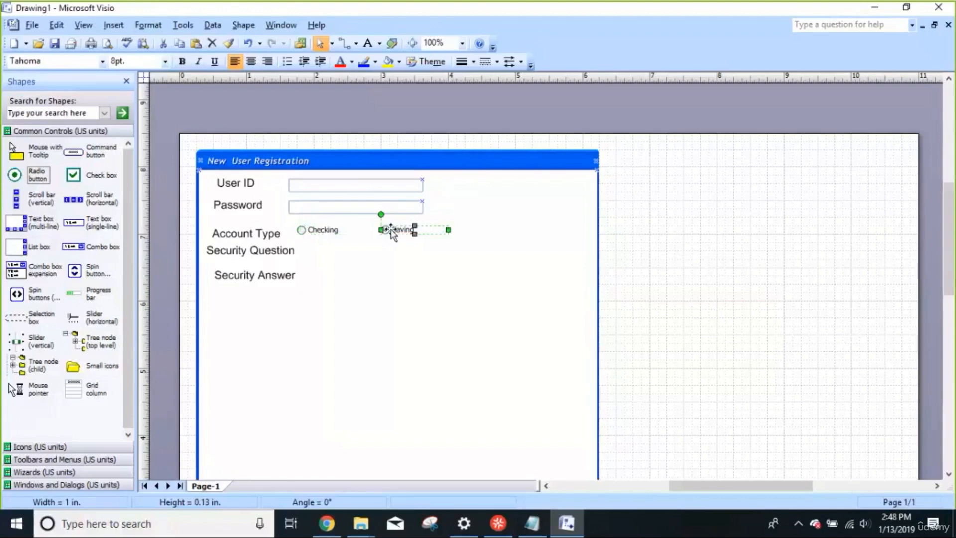
right_click(393, 233)
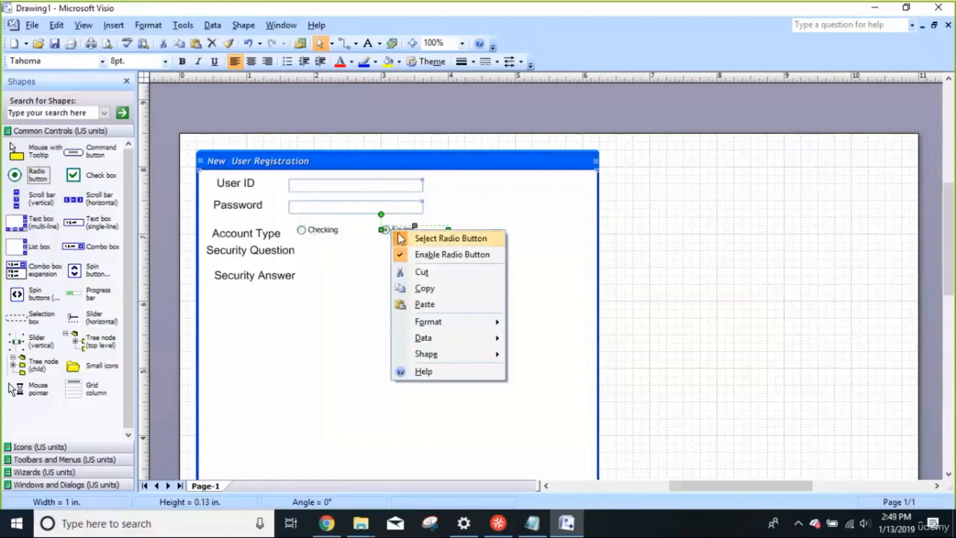
click(397, 238)
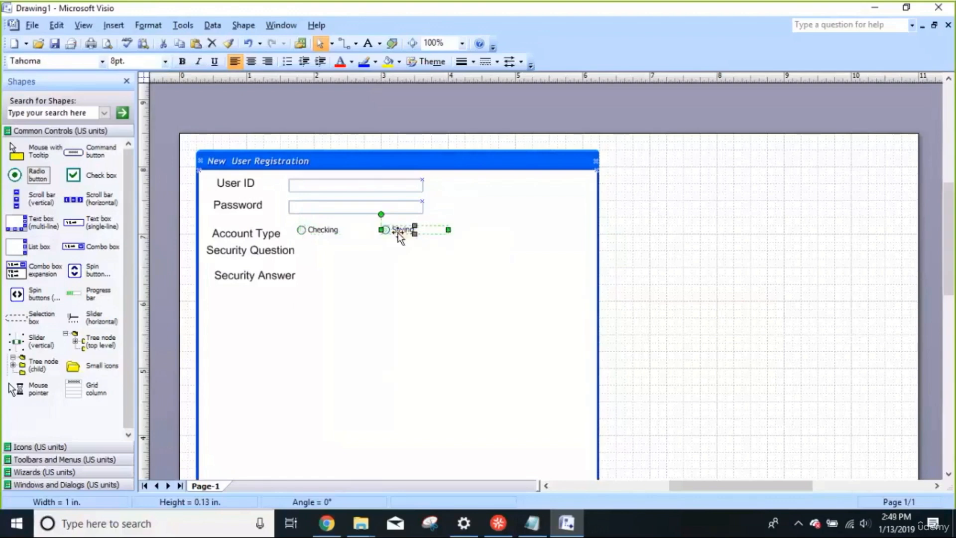
click(371, 254)
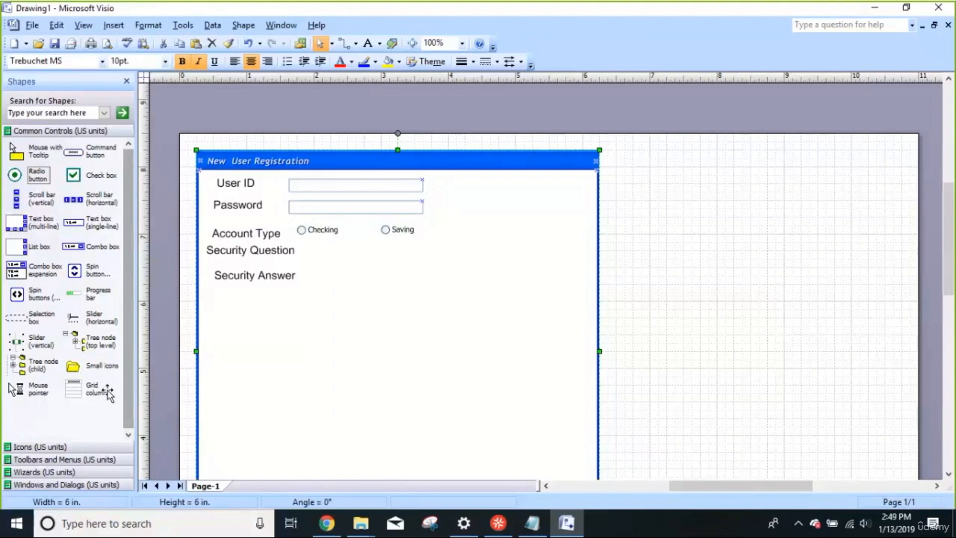
- Add a combo box beside Security Question and clear its 'Enter Text' placeholder
drag(72, 246, 364, 248)
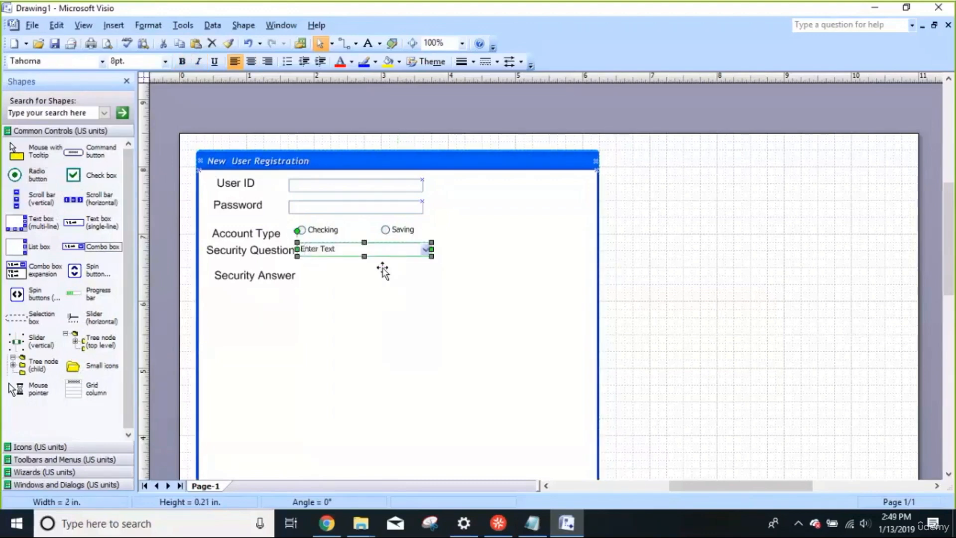
click(361, 252)
right_click(360, 251)
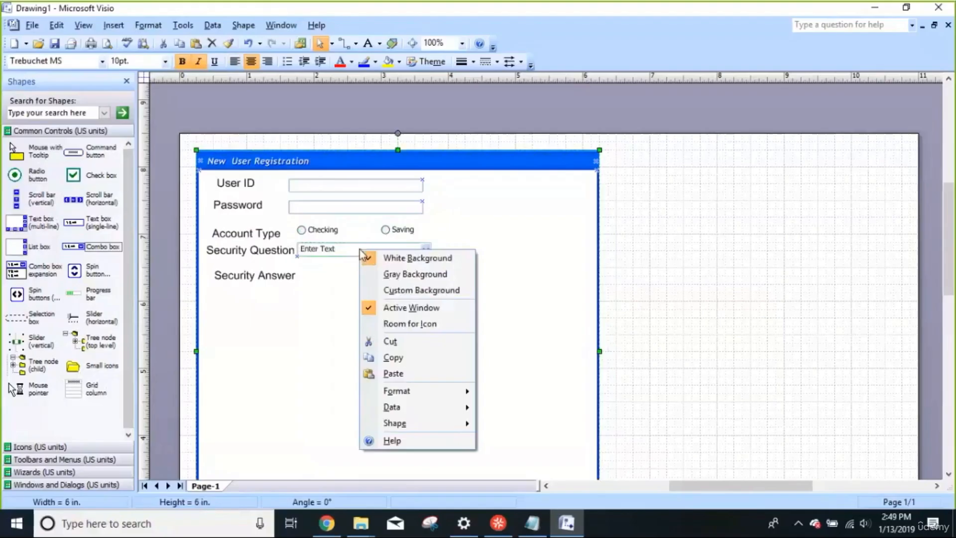
click(474, 241)
click(361, 248)
double_click(361, 247)
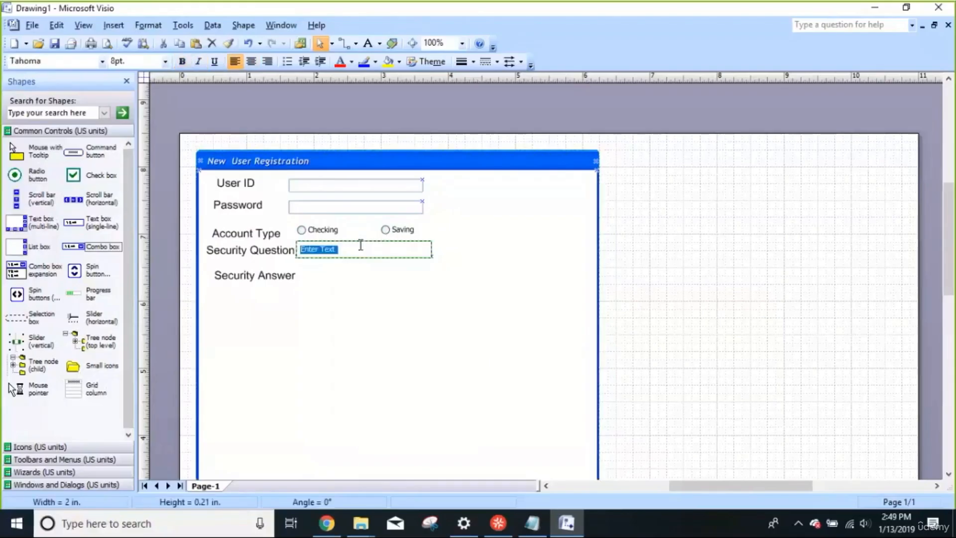
key(BackSpace)
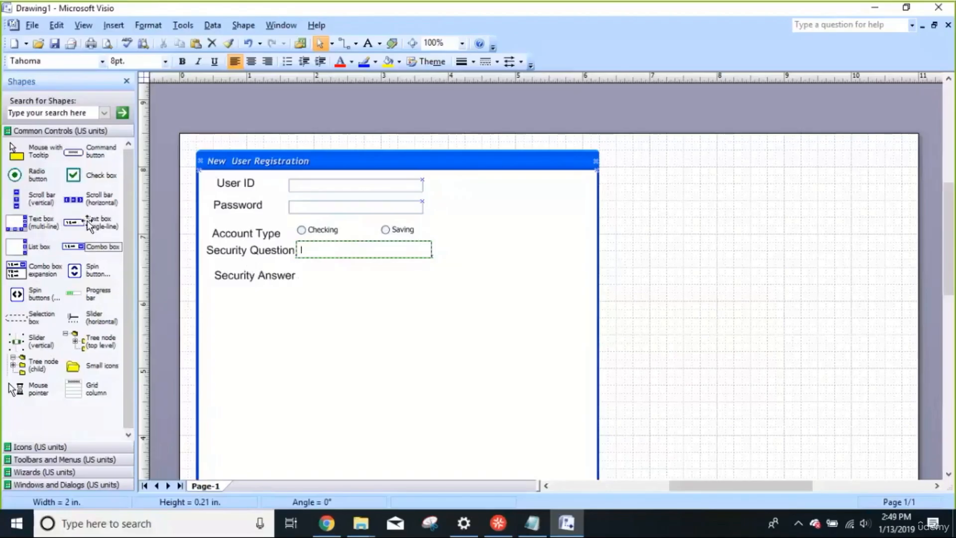
- Add a single-line text box beside Security Answer and clear its placeholder text
drag(88, 225, 300, 272)
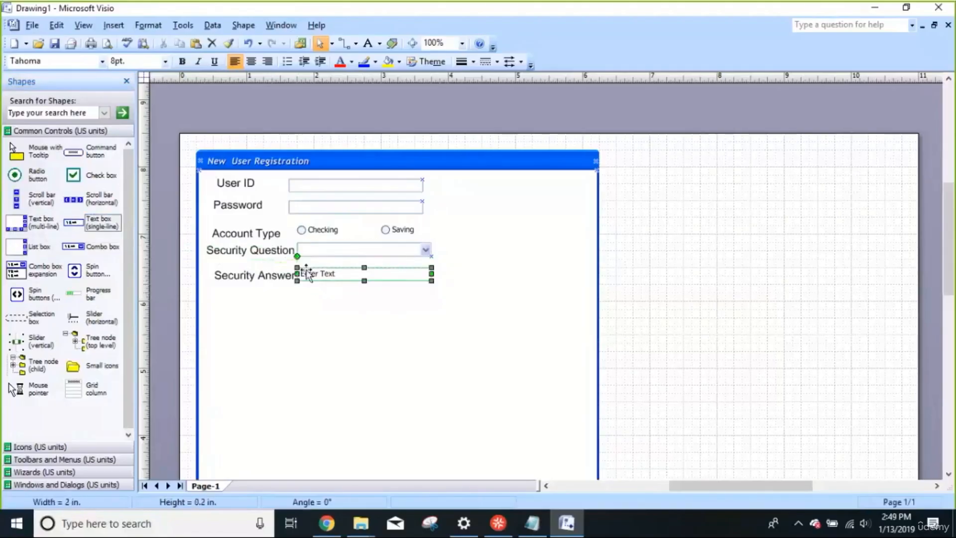
double_click(306, 271)
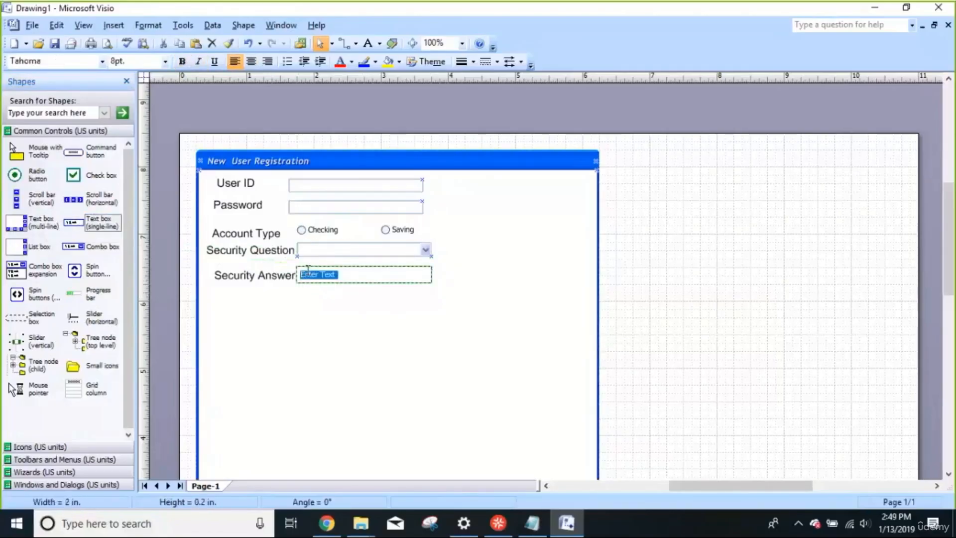
key(BackSpace)
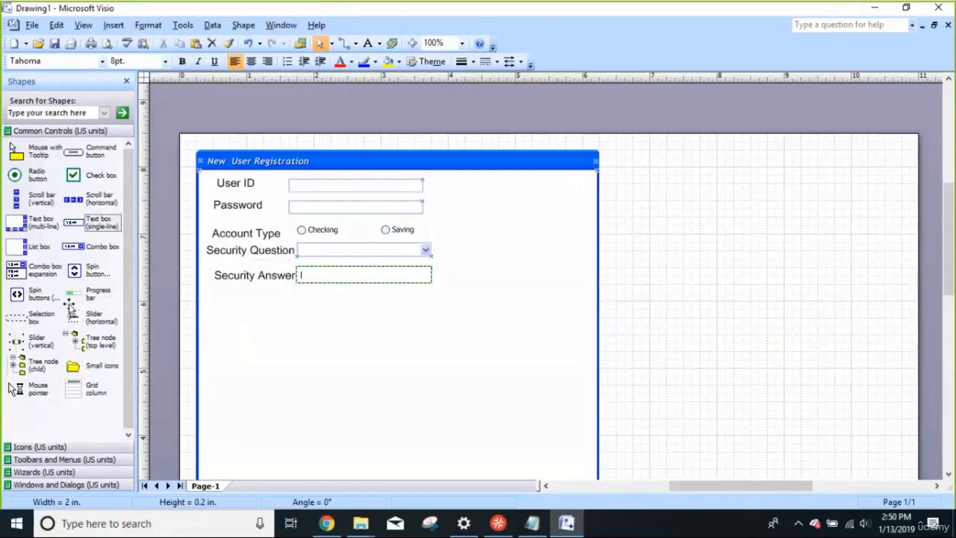
click(108, 181)
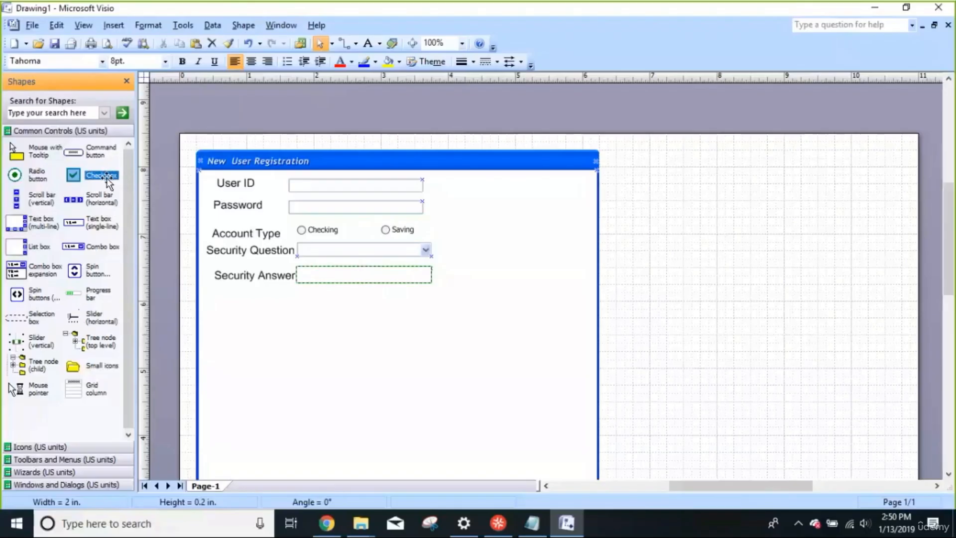
- Place a checkbox below Security Answer labelled 'Agreed to the terms and conditions'
drag(108, 181, 305, 321)
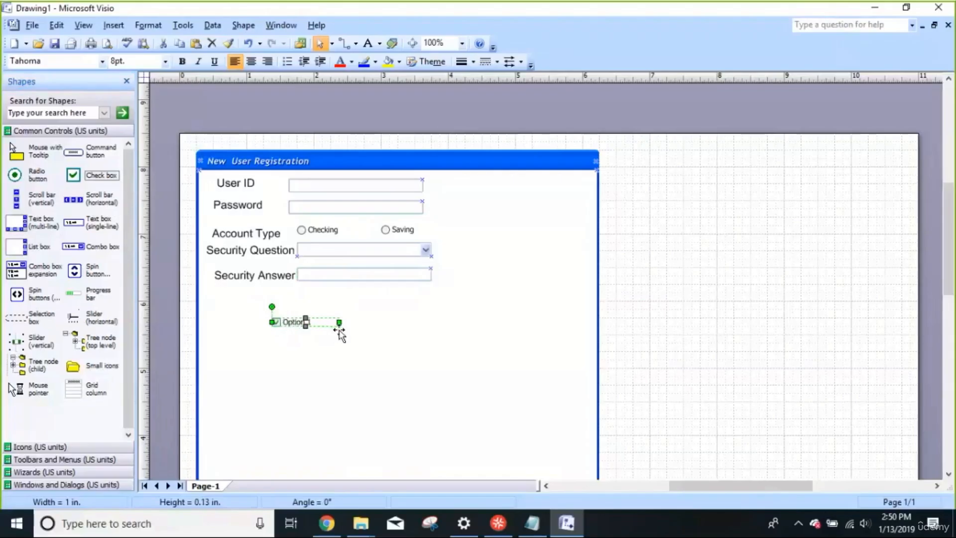
text(A)
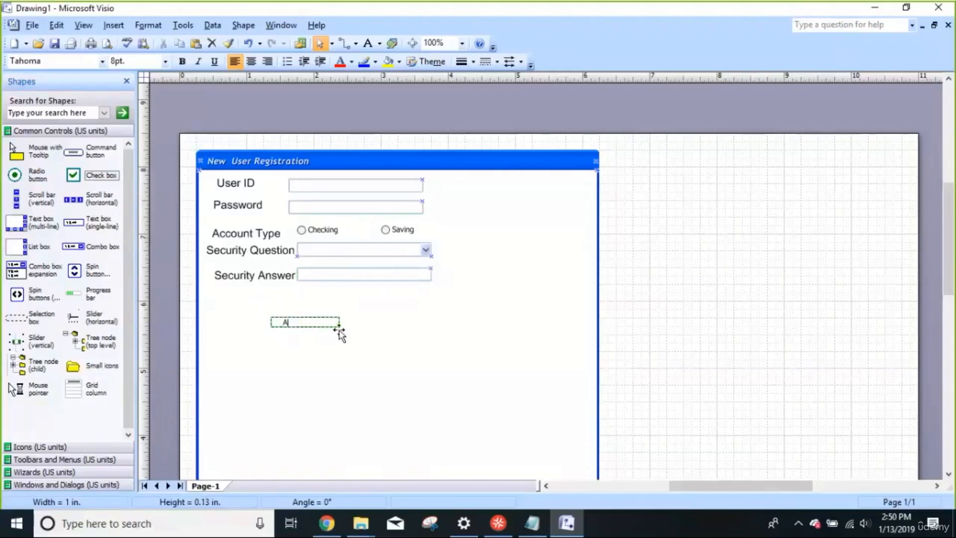
text(greed to the terms)
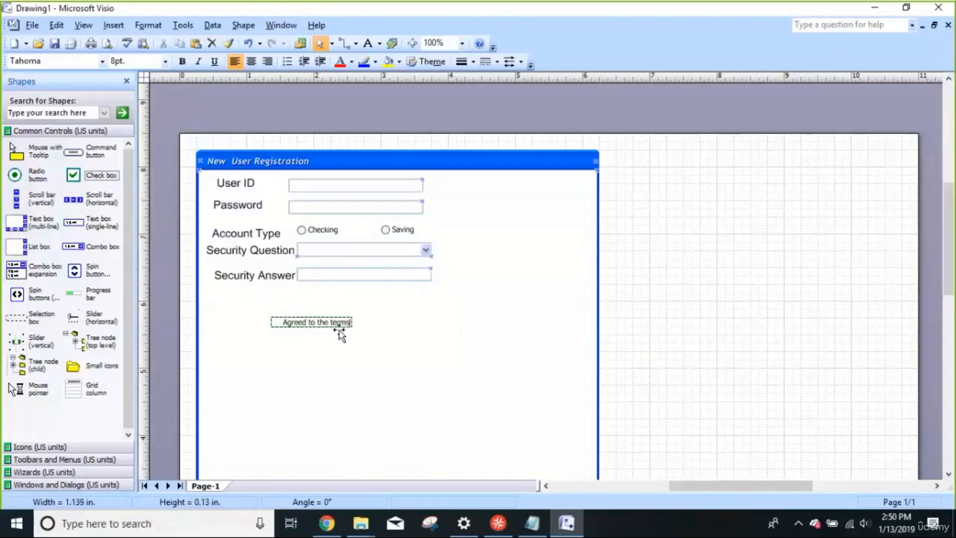
text( and c)
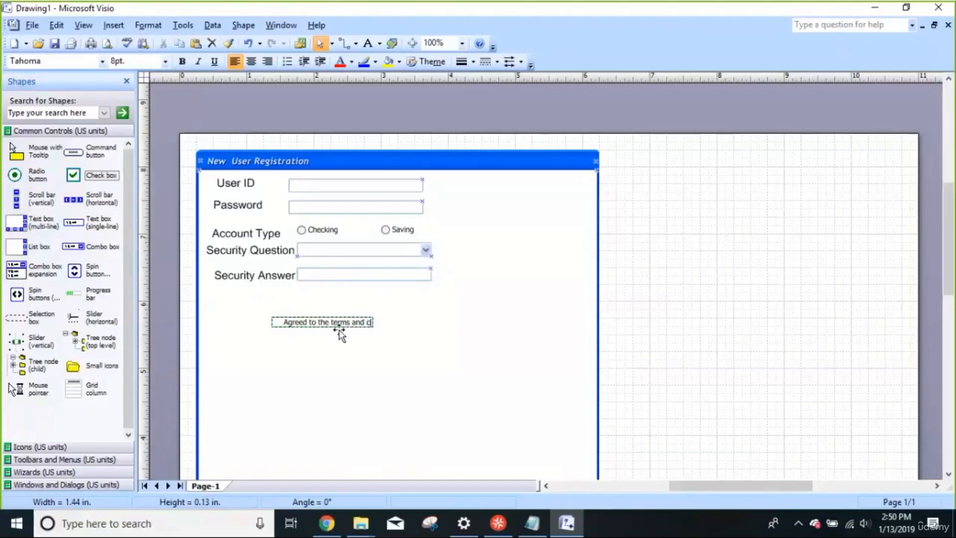
text(ondit)
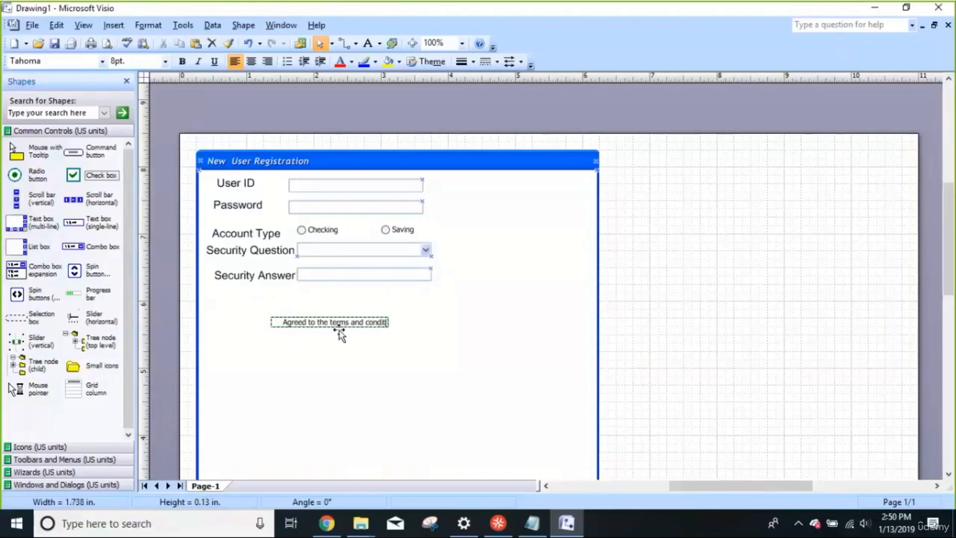
text(ions)
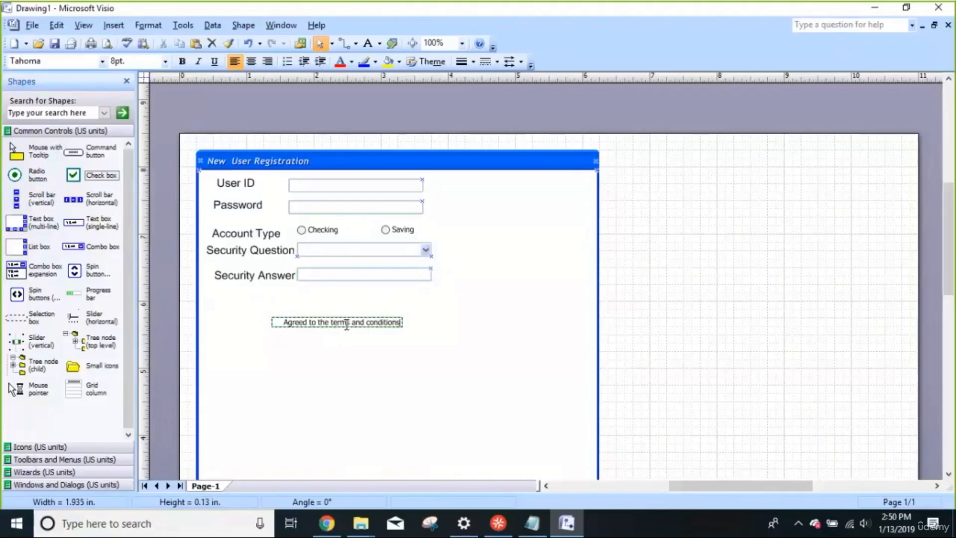
drag(347, 326, 365, 328)
click(504, 354)
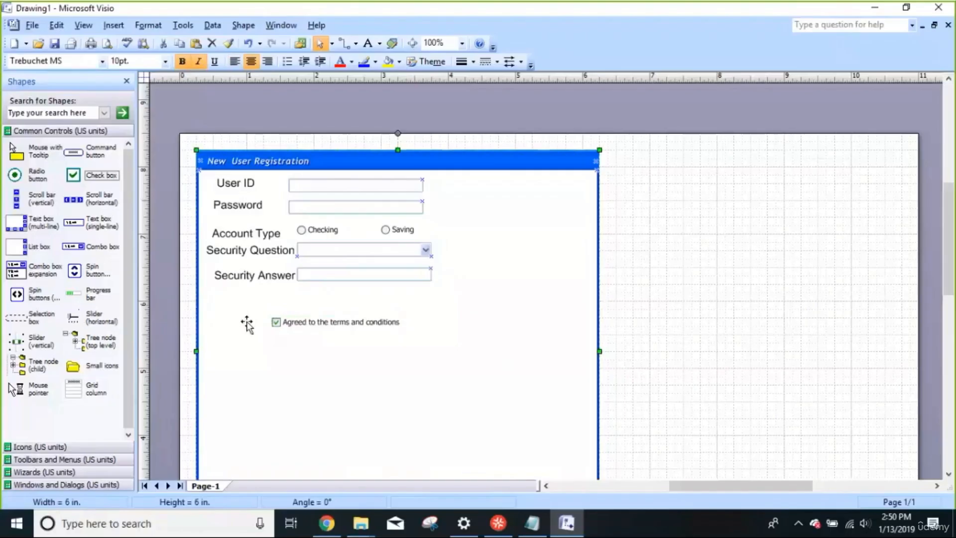
click(277, 322)
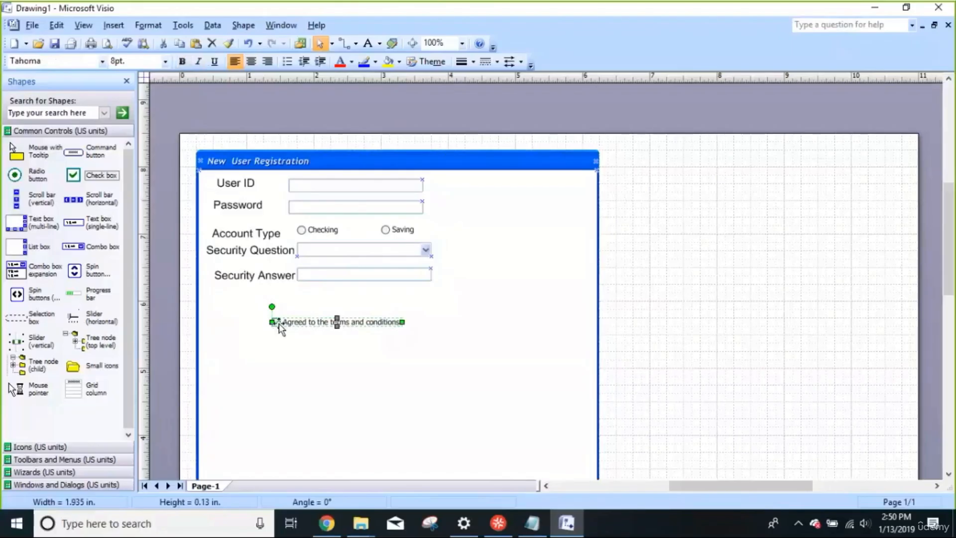
- Set the terms checkbox to Unselected and place a command button below it
right_click(279, 324)
click(294, 346)
click(298, 339)
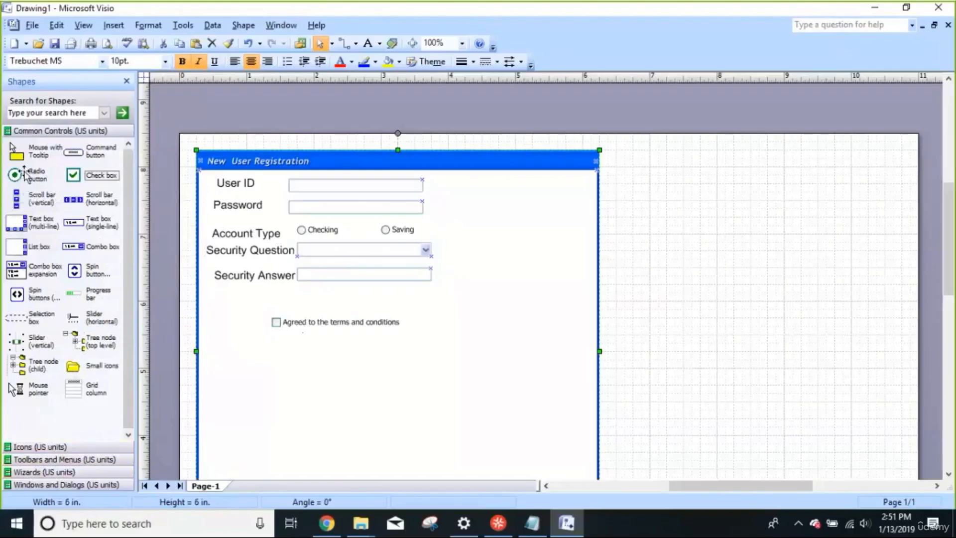
click(102, 154)
drag(102, 154, 258, 360)
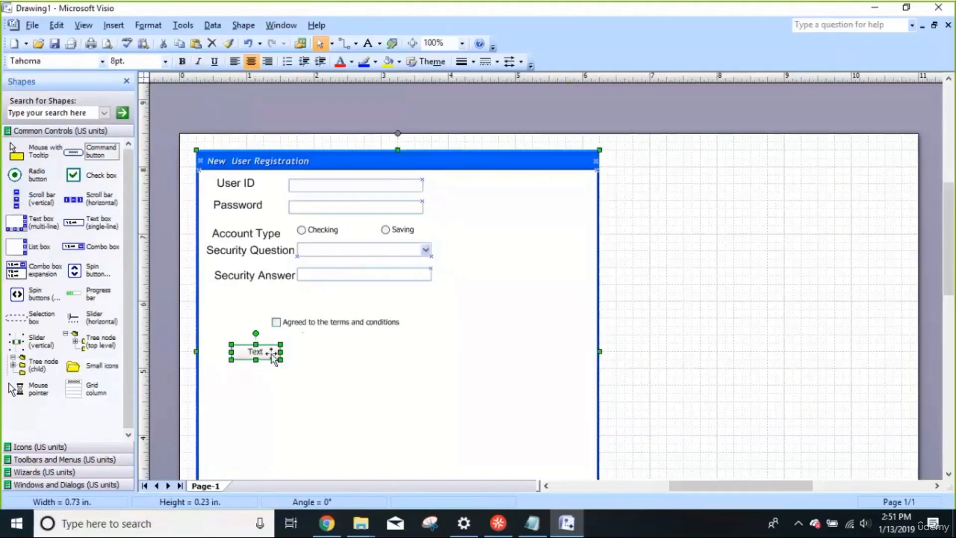
- Add a second command button and label the two buttons 'Register' and 'Cancel'
double_click(272, 354)
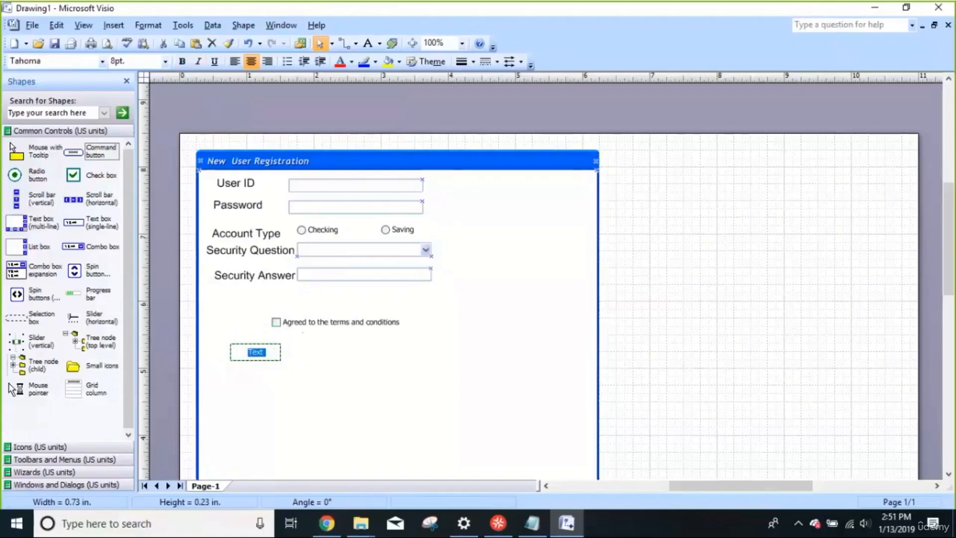
text(Cancel)
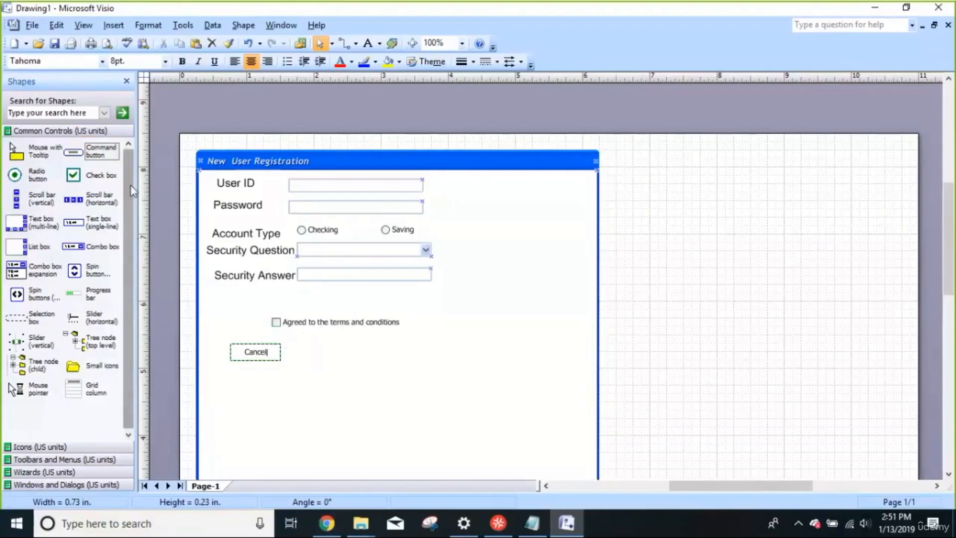
drag(97, 149, 351, 349)
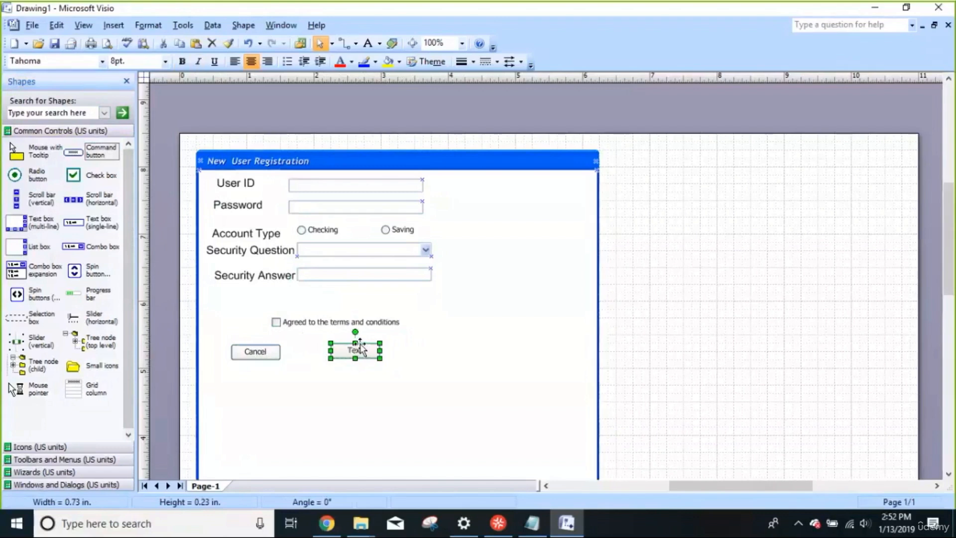
double_click(360, 348)
text(c)
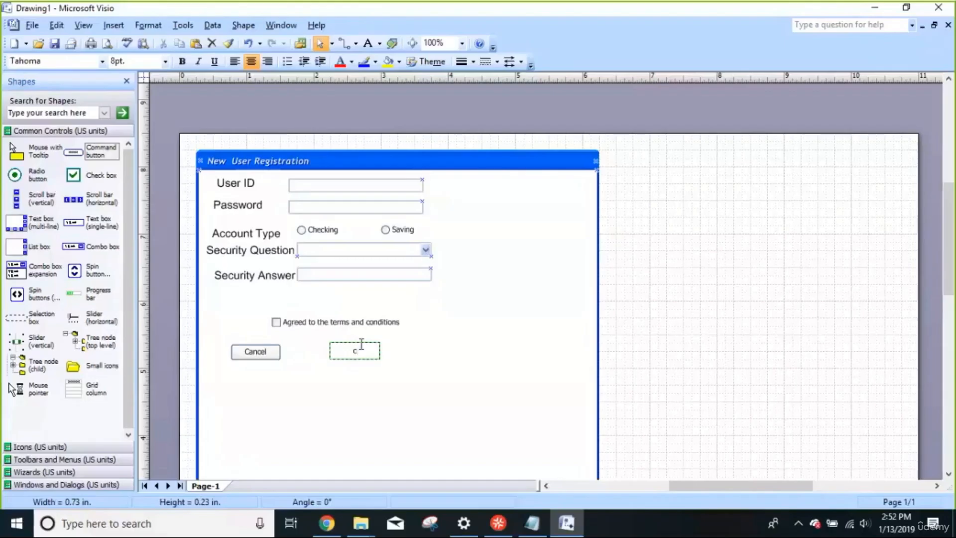
key(BackSpace)
double_click(264, 357)
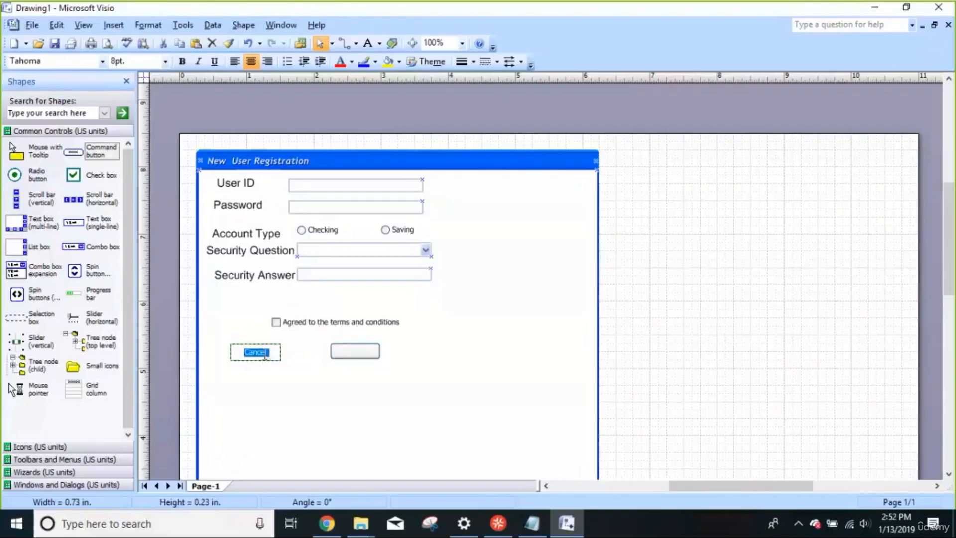
key(BackSpace)
text(Register)
double_click(348, 351)
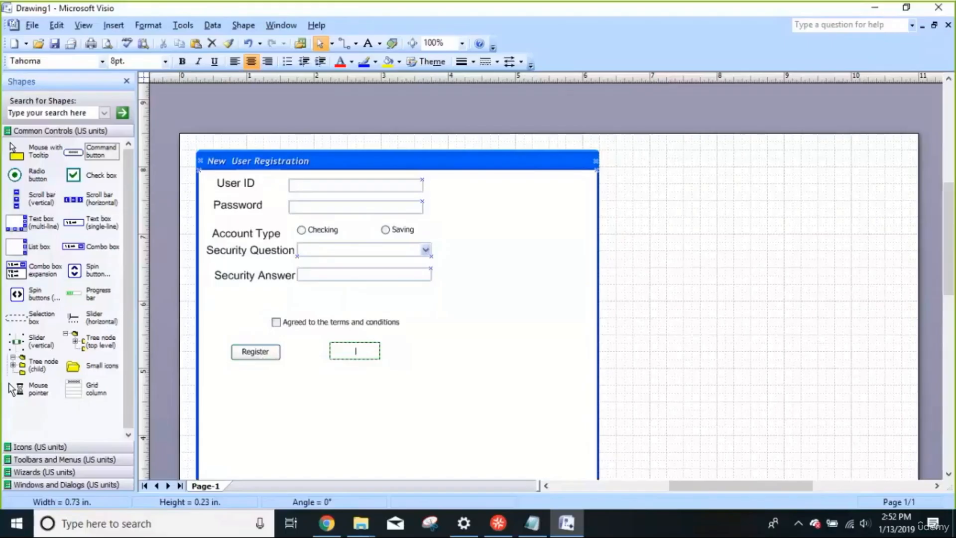
text(Cancel)
click(262, 275)
double_click(261, 275)
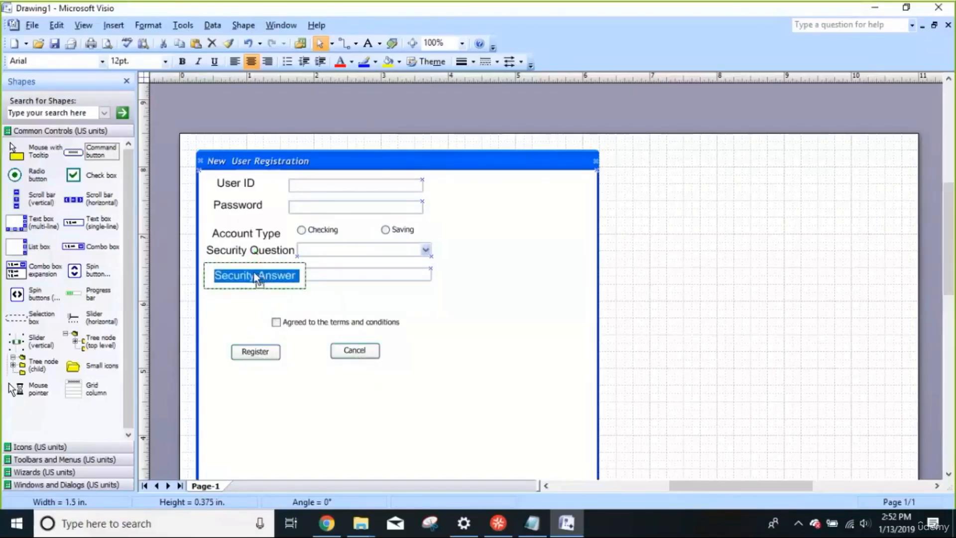
key(Escape)
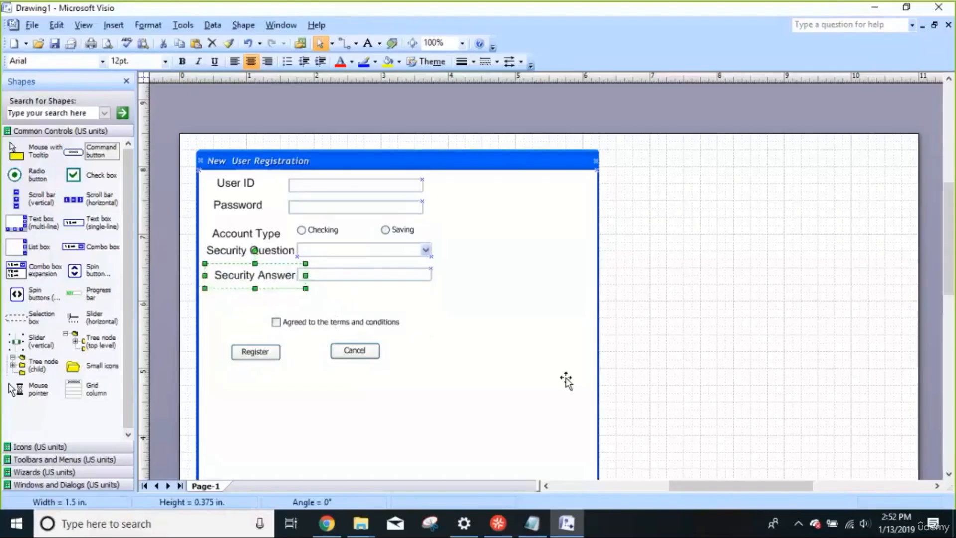
click(480, 424)
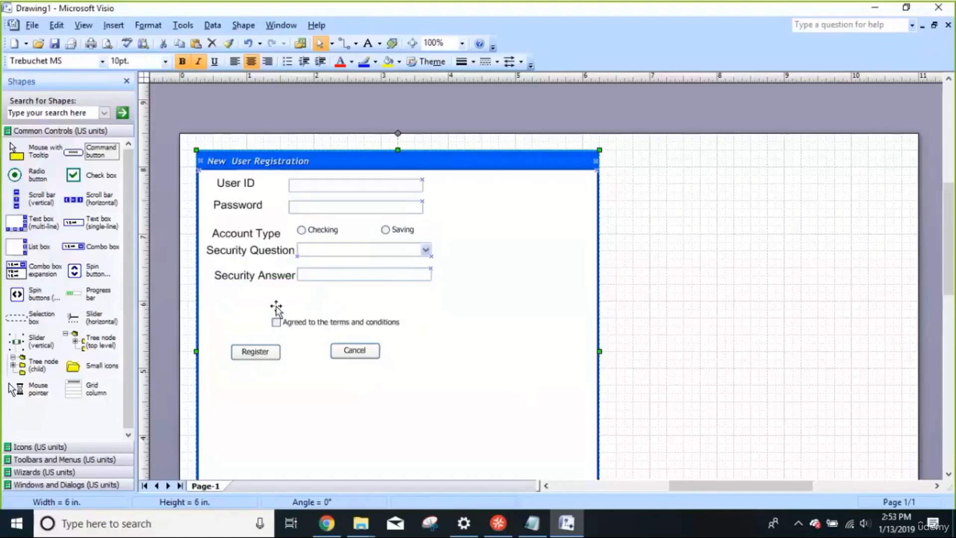
- Save the registration form drawing in Documents under the file name 'New User Registration'
click(31, 25)
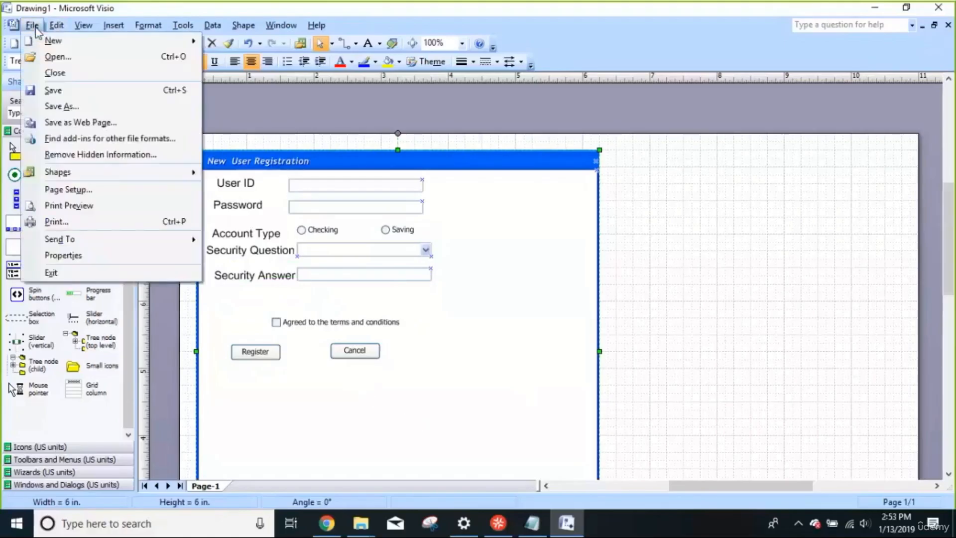
click(68, 105)
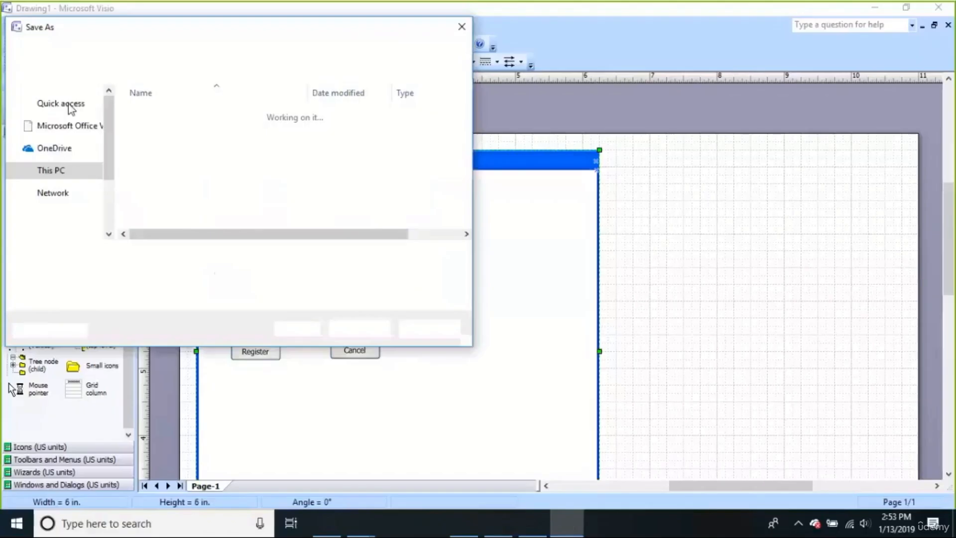
key(BackSpace)
key(BackSpace)
key(BackSpace)
key(BackSpace)
key(BackSpace)
key(BackSpace)
key(BackSpace)
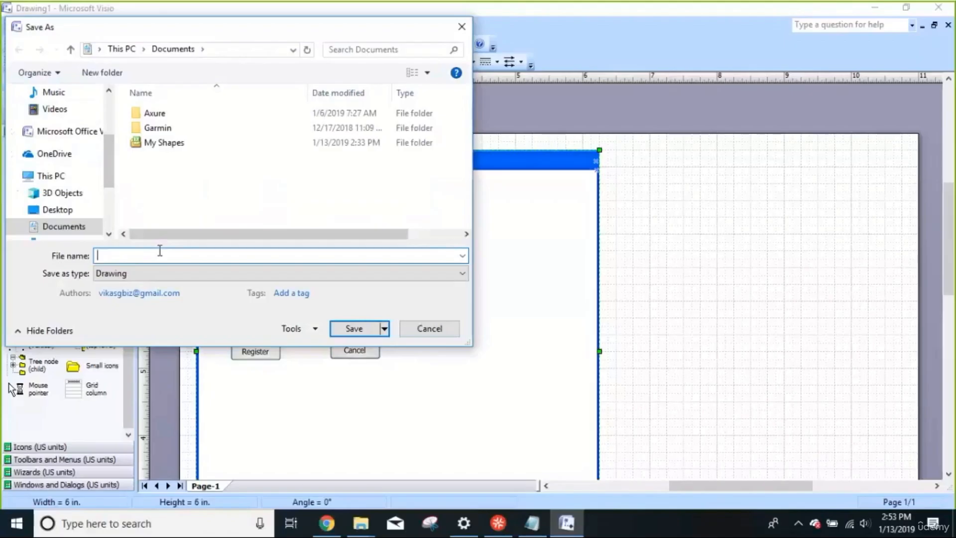
text(New User Registration)
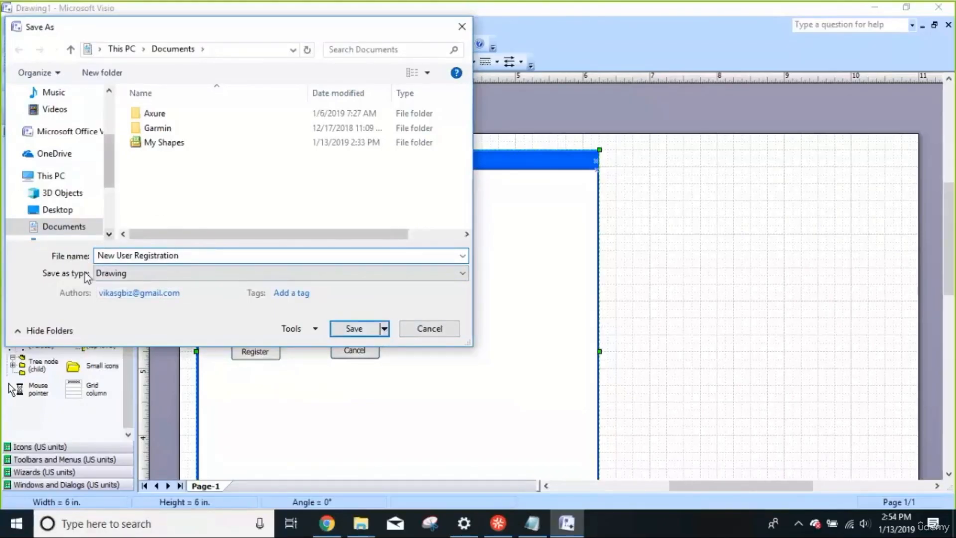
click(355, 329)
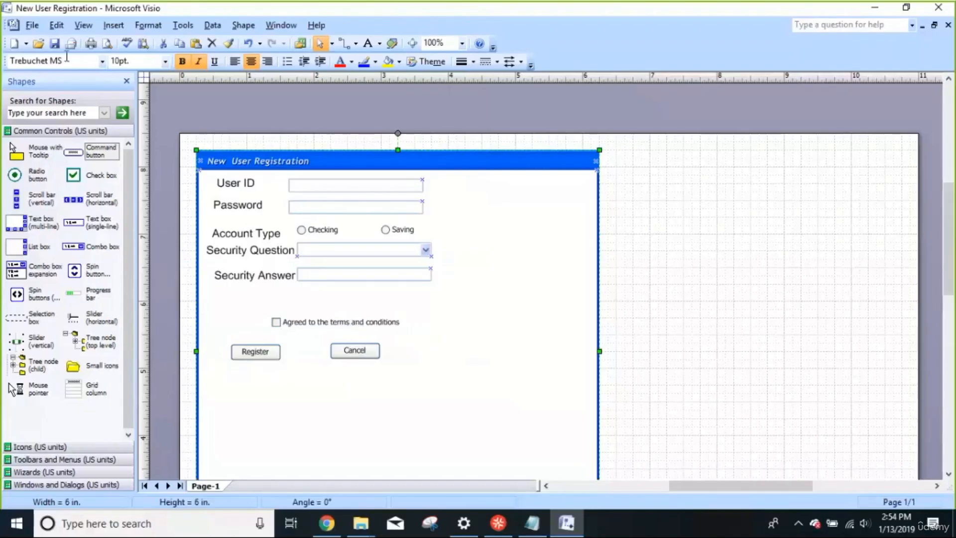
- Create a new drawing from the Software and Database > UML Model Diagram (US units) template
click(31, 26)
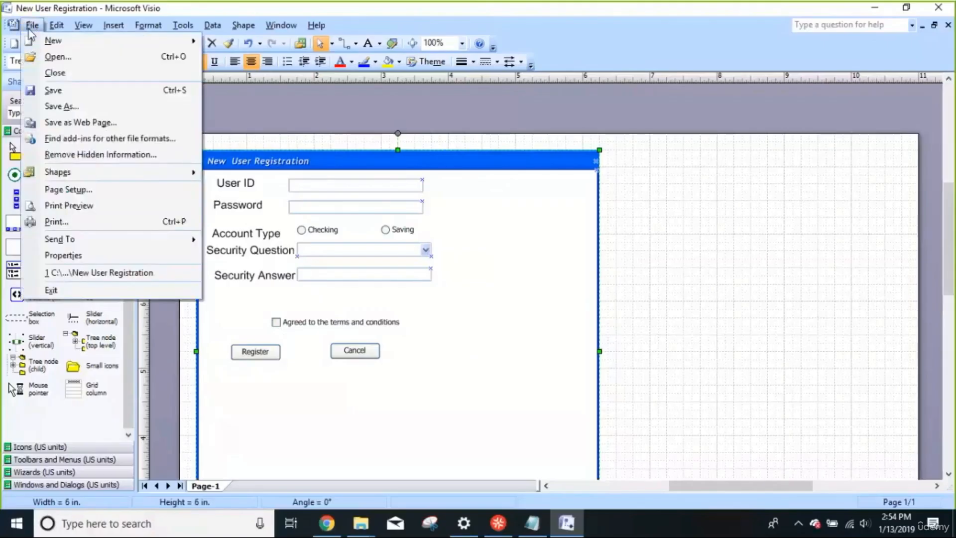
mouse_move(60, 41)
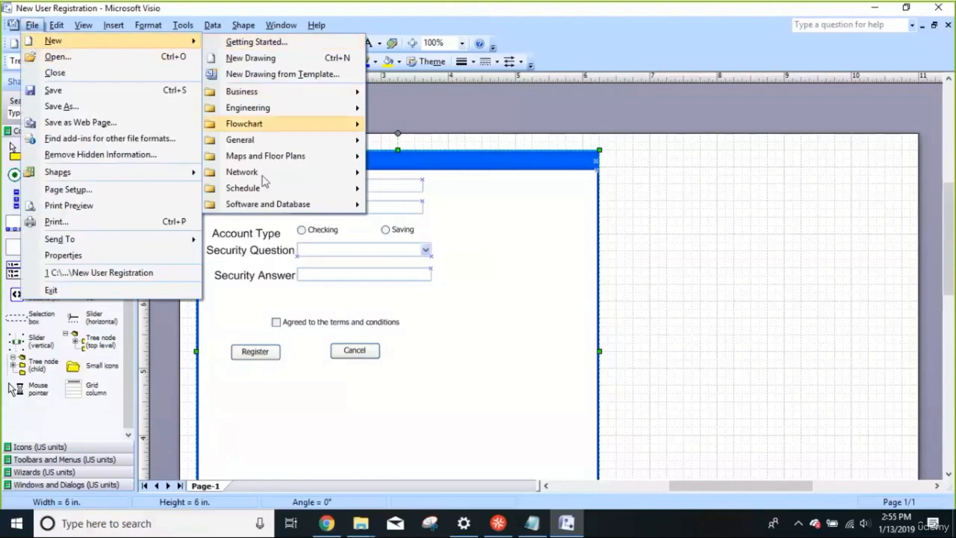
mouse_move(274, 207)
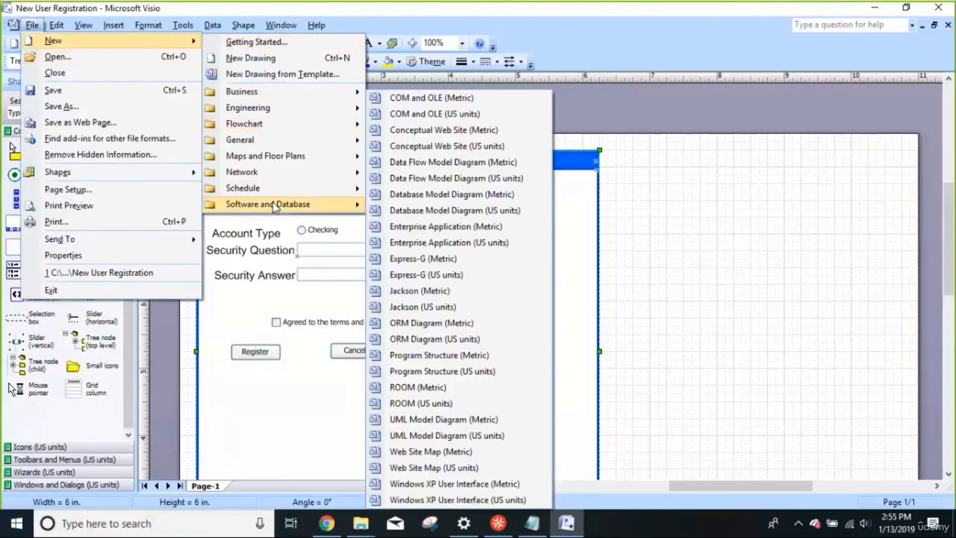
click(534, 440)
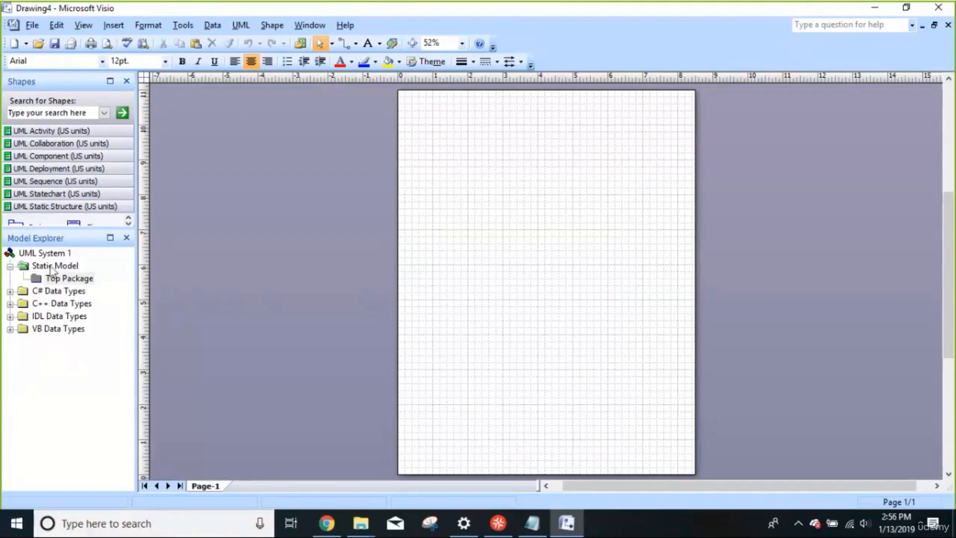
- Close the Model Explorer, show the UML Activity (US units) shapes, and zoom to 100%
click(127, 238)
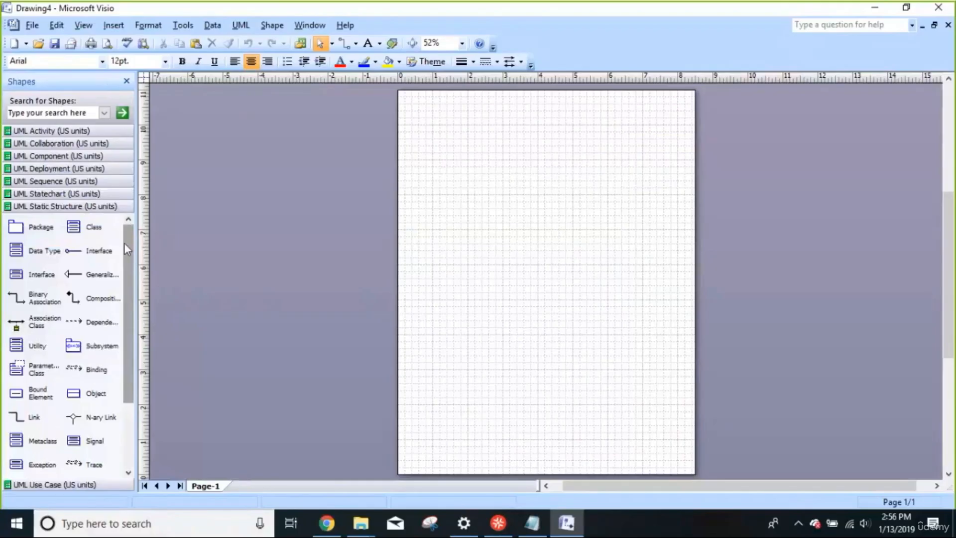
click(81, 131)
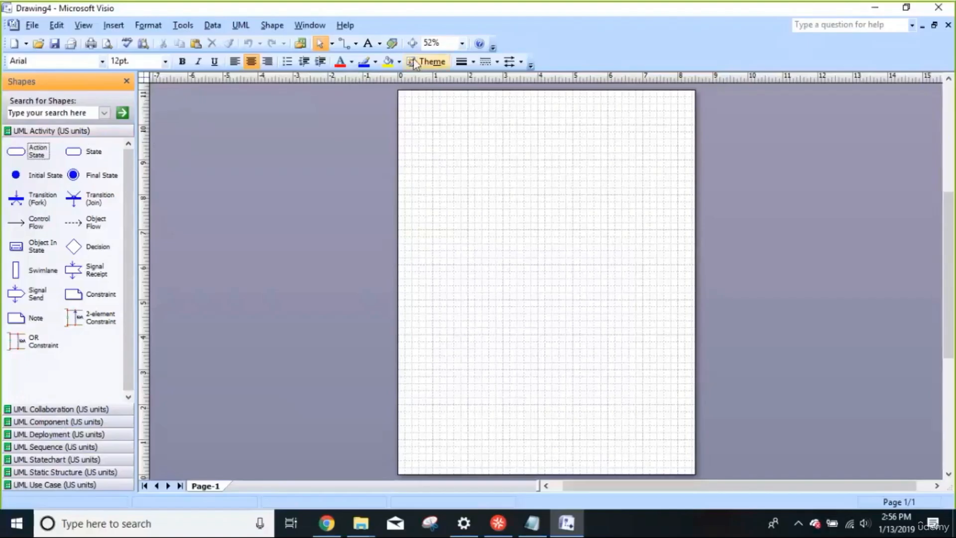
click(462, 43)
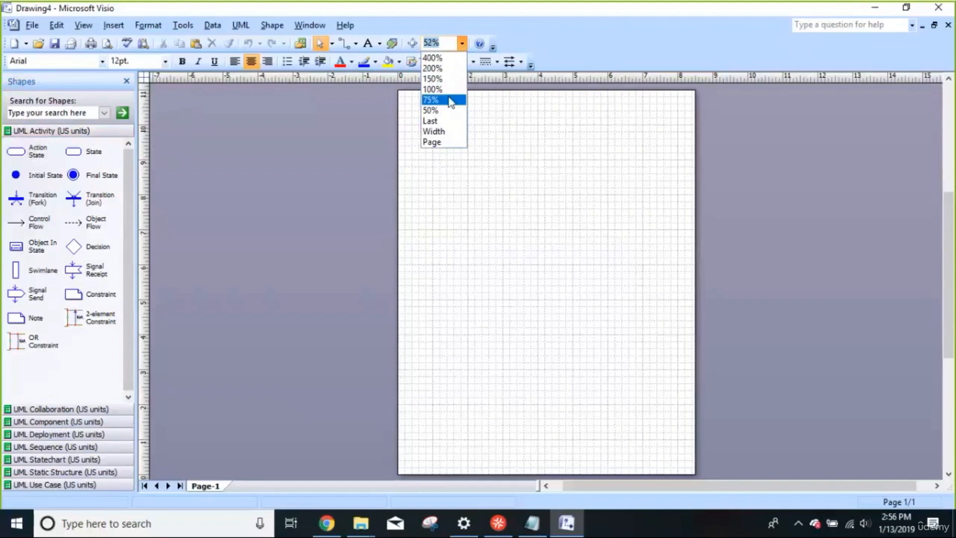
click(444, 142)
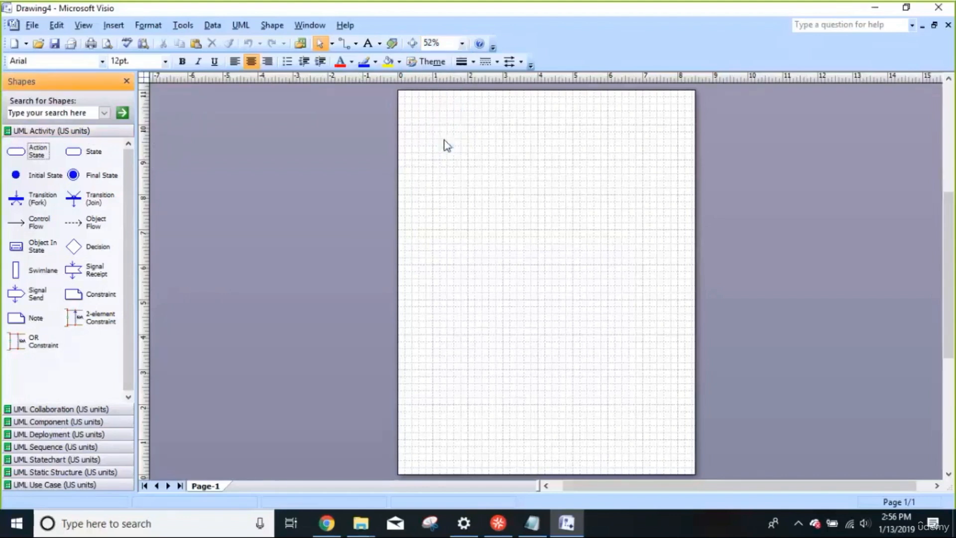
click(461, 43)
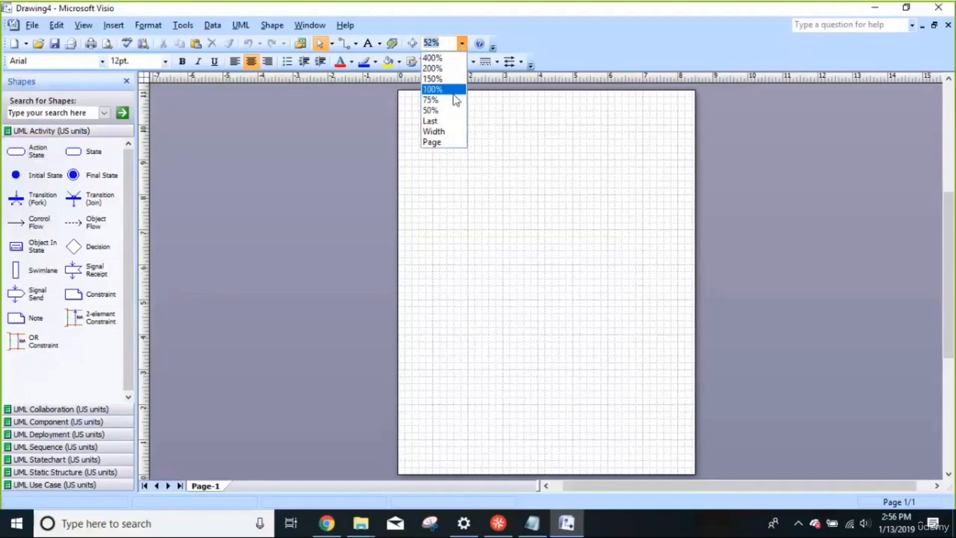
click(443, 68)
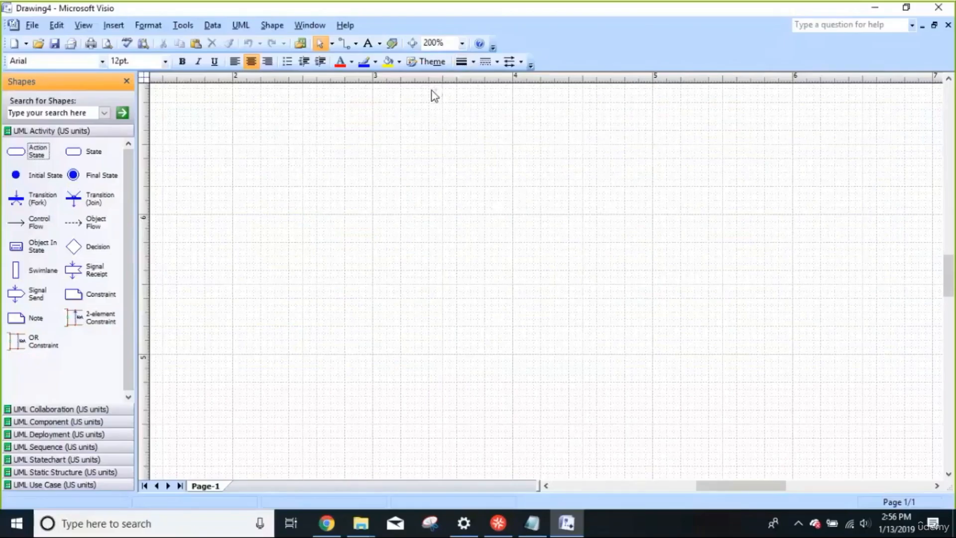
click(462, 45)
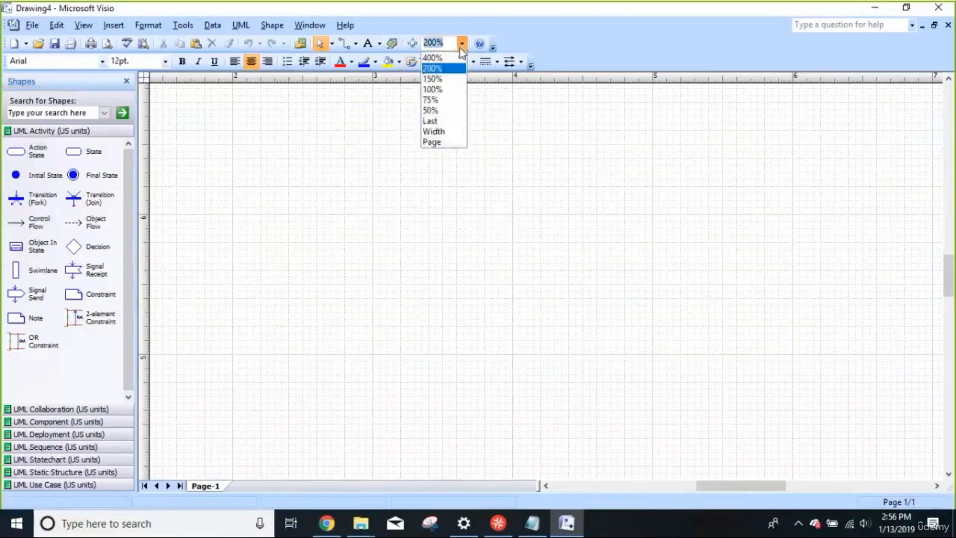
click(452, 89)
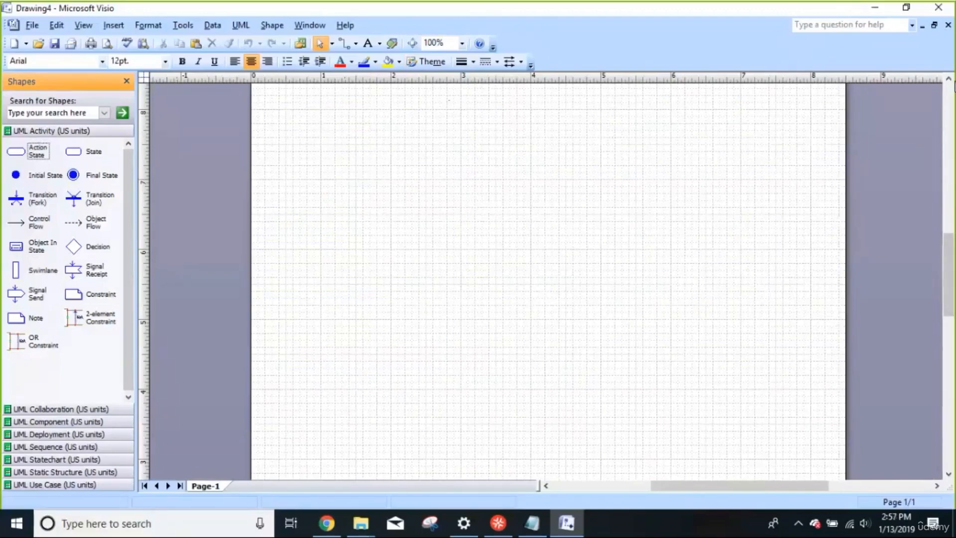
- Scroll the blank page back to its top edge in the window
click(948, 79)
click(949, 79)
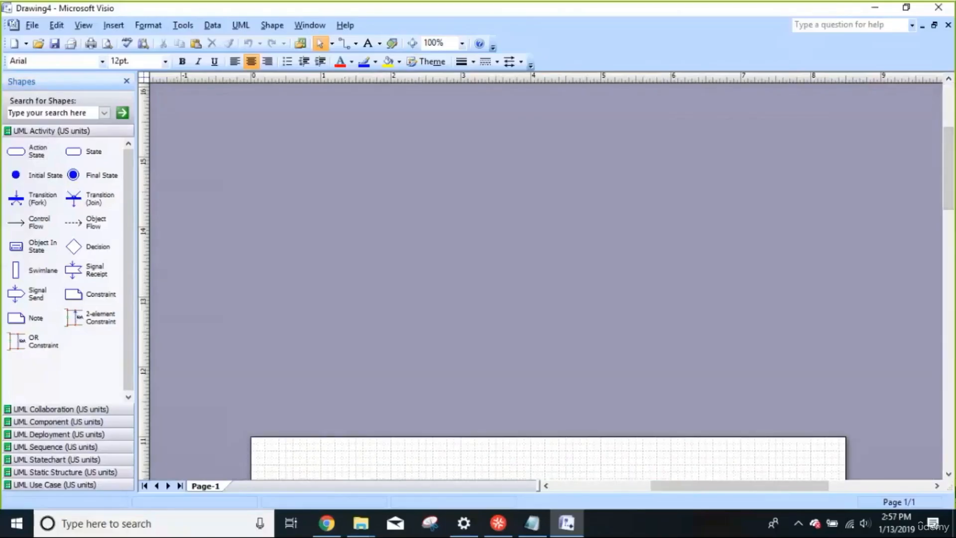
click(948, 474)
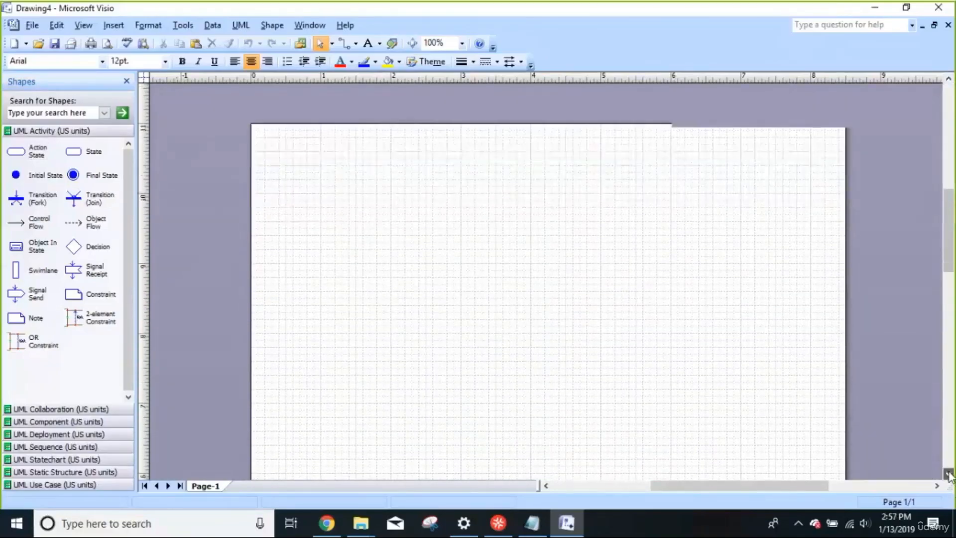
click(949, 474)
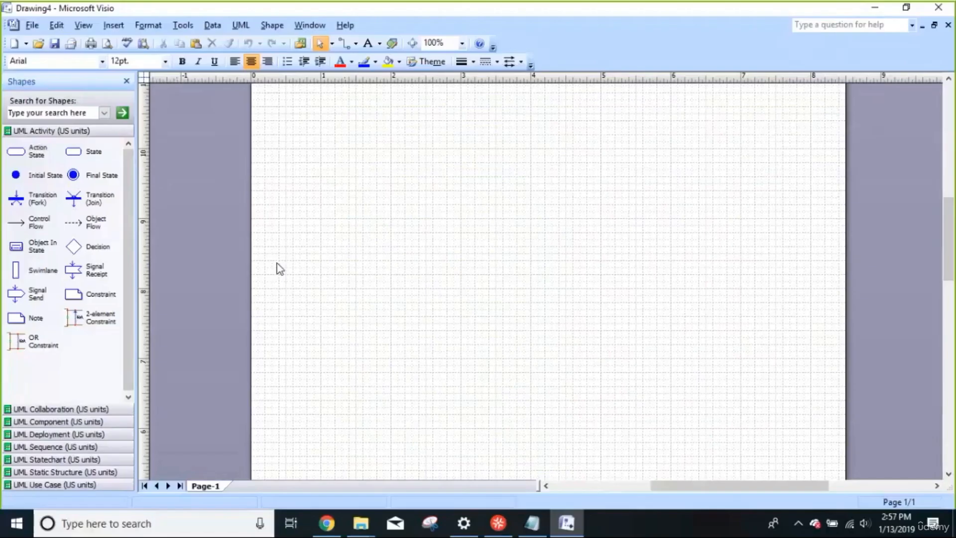
- Drag an Initial State dot onto the top centre of the Activity-1 page
click(19, 176)
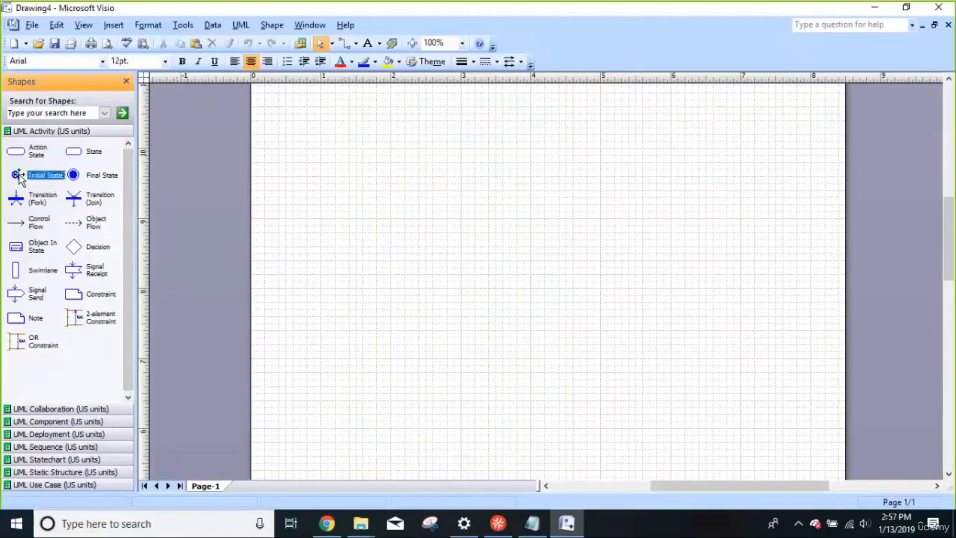
drag(19, 177, 531, 94)
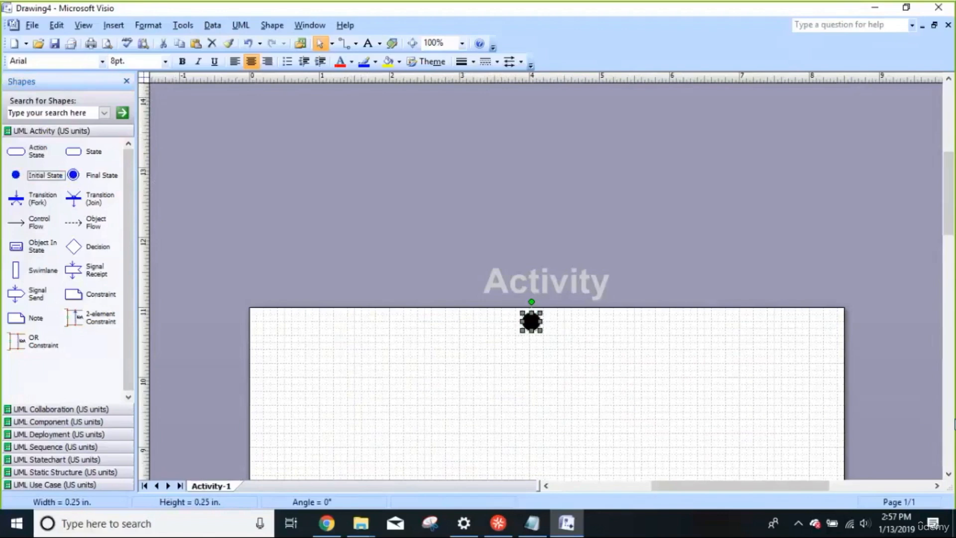
click(949, 79)
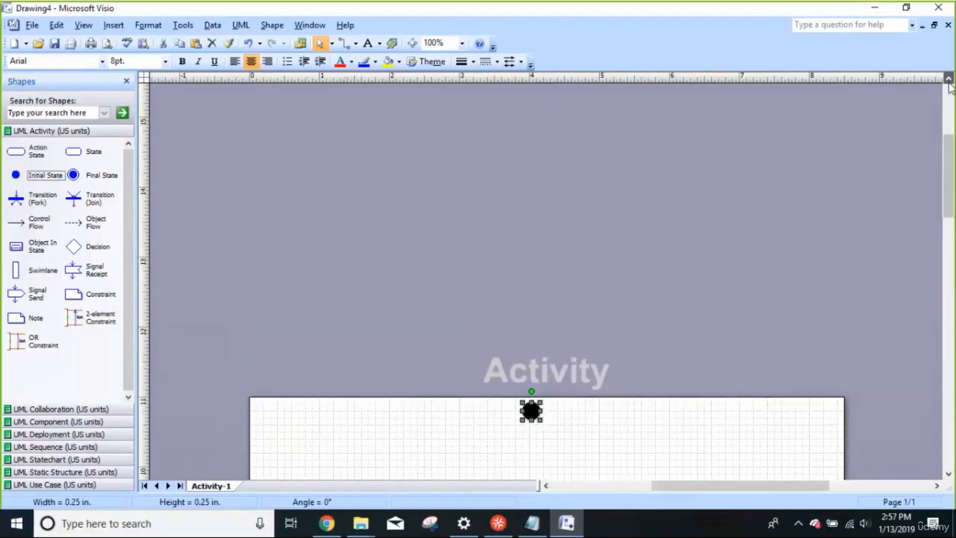
click(948, 474)
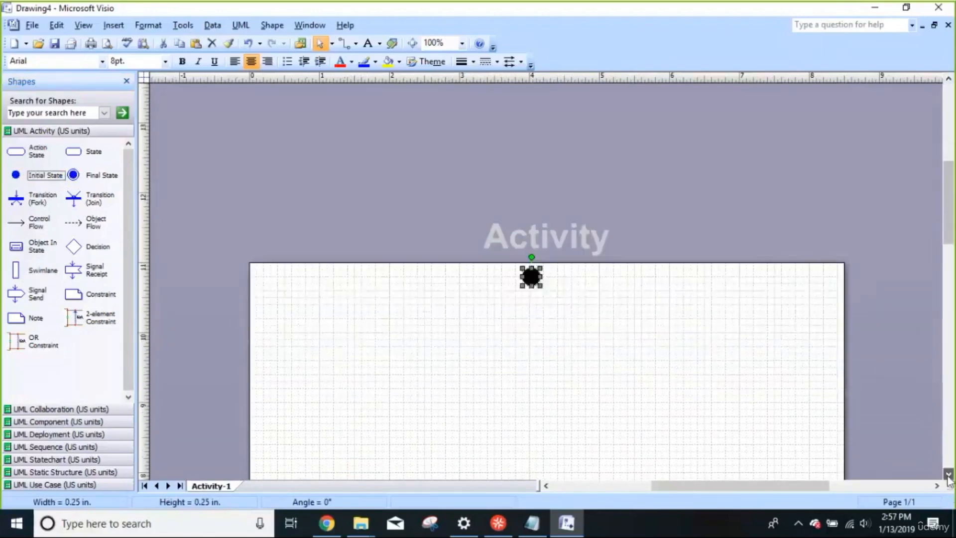
click(948, 474)
click(949, 474)
click(948, 474)
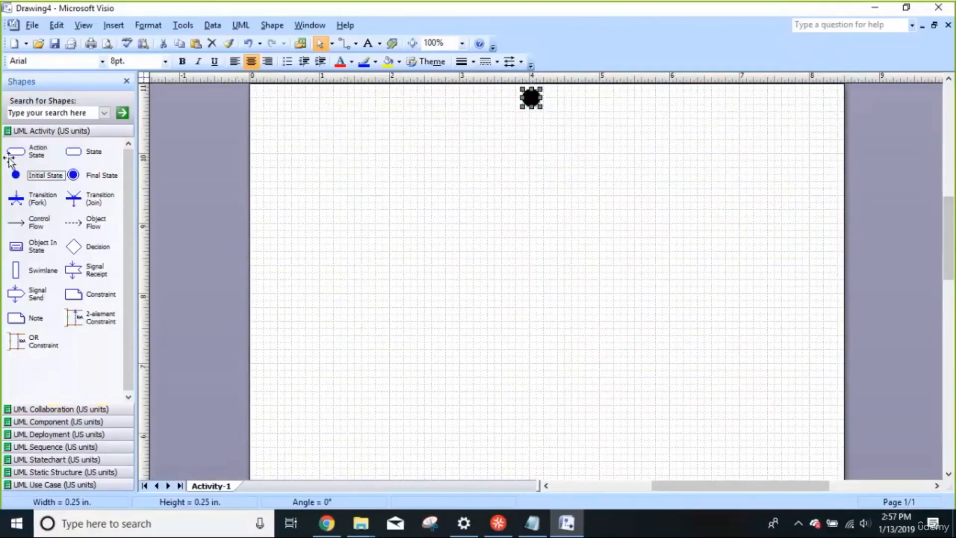
- Drop an Action State (ActionState1) just below the initial state dot and review its properties
drag(11, 158, 530, 142)
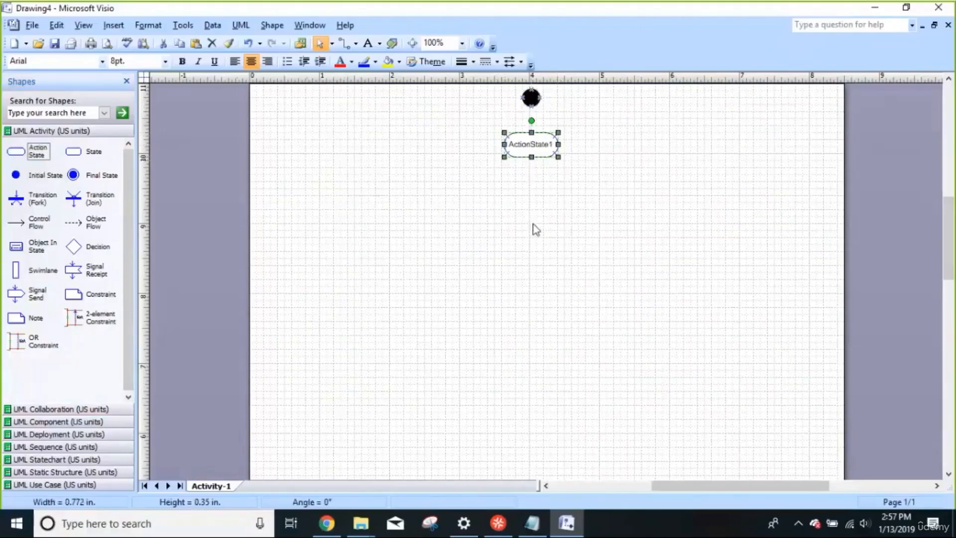
double_click(549, 146)
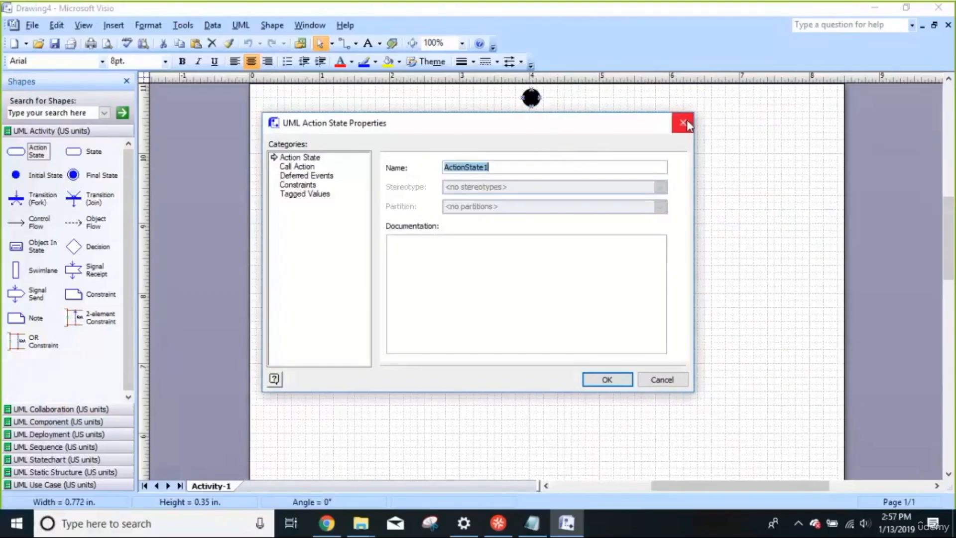
click(683, 121)
double_click(531, 141)
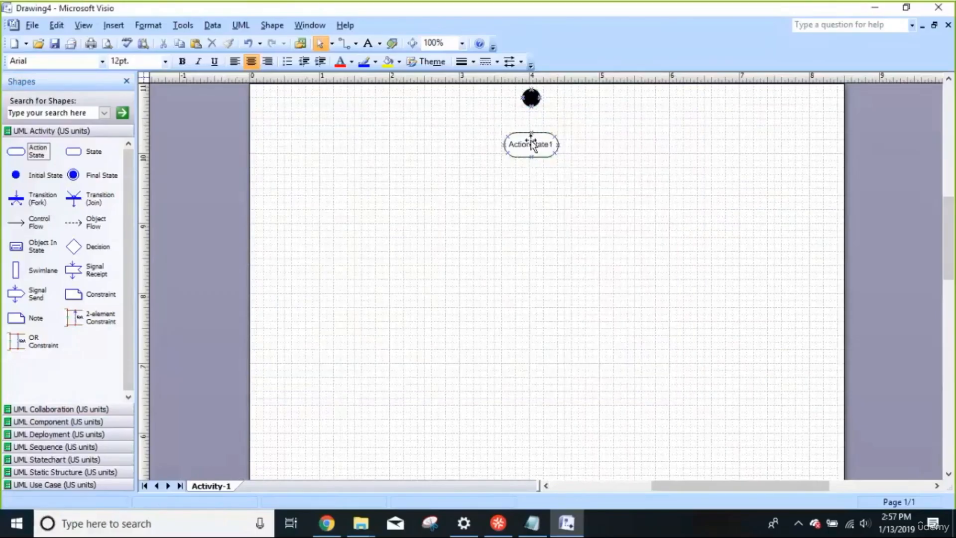
double_click(539, 142)
- Rename ActionState1 to 'User Enters Log In Data' in its UML Action State Properties
right_click(534, 148)
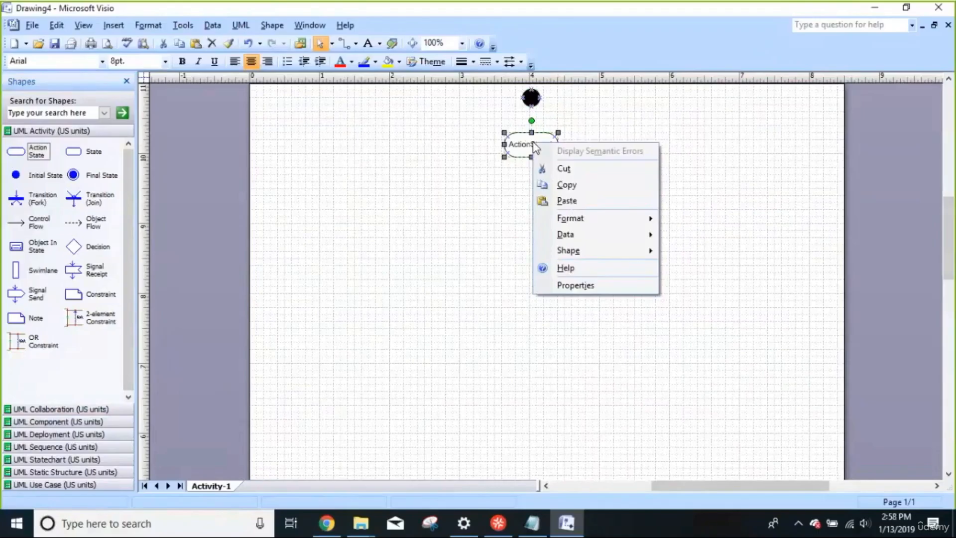
click(575, 285)
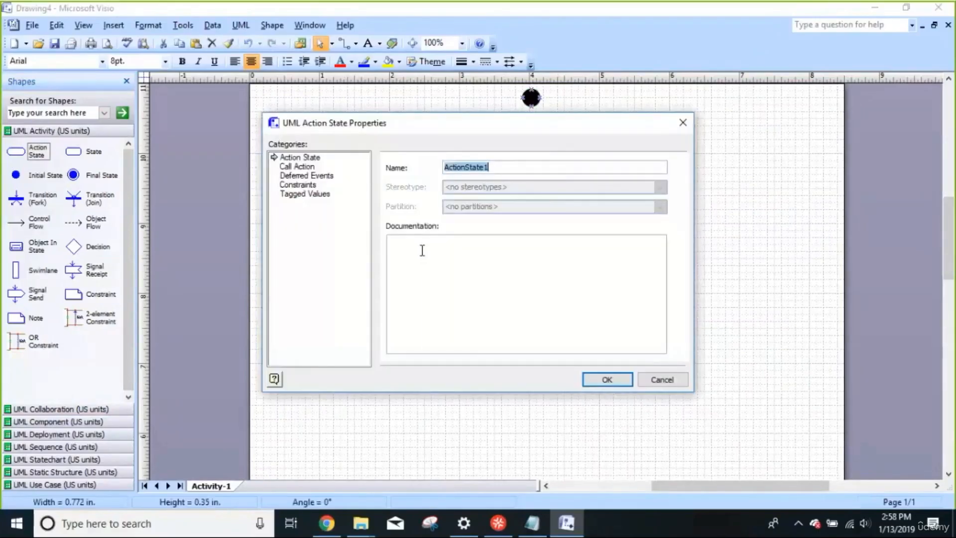
click(422, 250)
text(User)
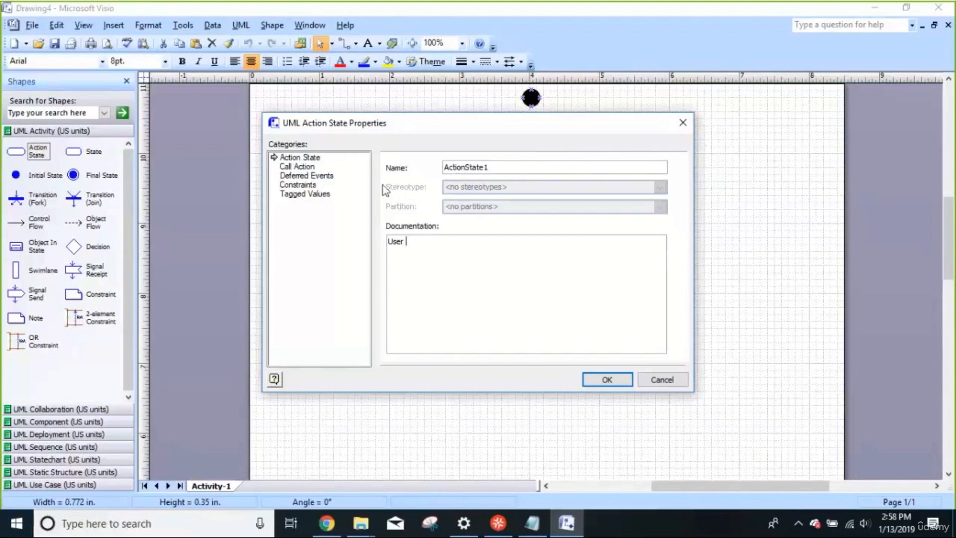
click(497, 169)
key(BackSpace)
key(BackSpace)
key(BackSpace)
key(BackSpace)
key(BackSpace)
key(BackSpace)
key(BackSpace)
key(BackSpace)
key(BackSpace)
key(BackSpace)
key(BackSpace)
key(BackSpace)
text(User Enters Log In Data)
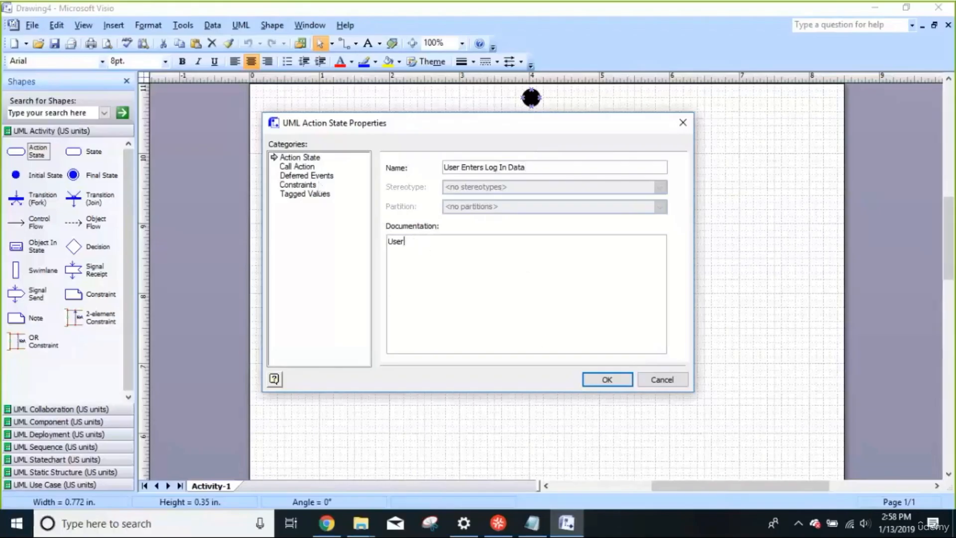
key(BackSpace)
key(BackSpace)
key(BackSpace)
key(BackSpace)
click(626, 379)
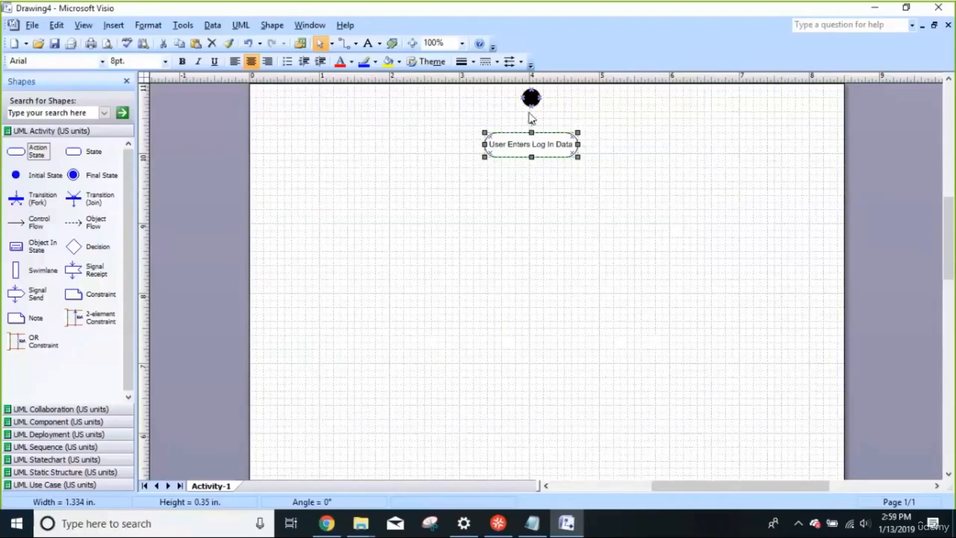
- Glue a Control Flow arrow from the initial state dot down to 'User Enters Log In Data'
mouse_move(37, 222)
mouse_down()
mouse_move(63, 199)
mouse_move(472, 100)
mouse_move(522, 114)
mouse_move(515, 127)
mouse_move(522, 109)
mouse_move(544, 120)
mouse_move(531, 133)
mouse_move(500, 106)
mouse_move(531, 107)
mouse_up()
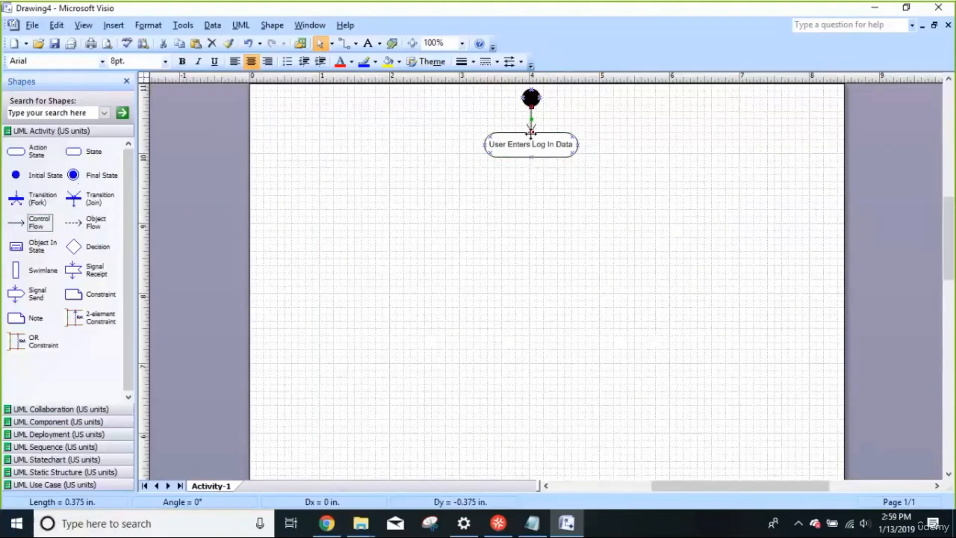
drag(530, 130, 531, 133)
click(39, 224)
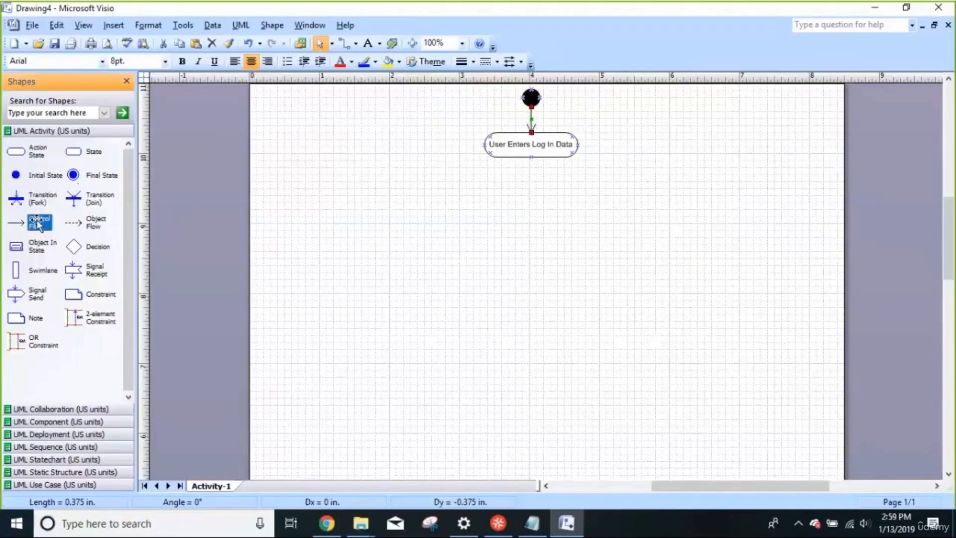
drag(39, 224, 487, 121)
drag(500, 122, 529, 131)
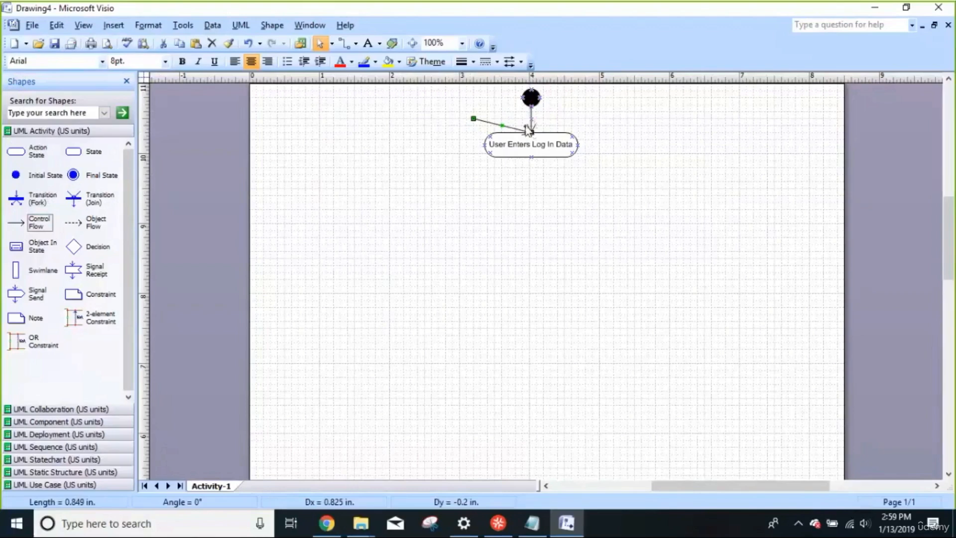
drag(529, 131, 530, 131)
click(490, 211)
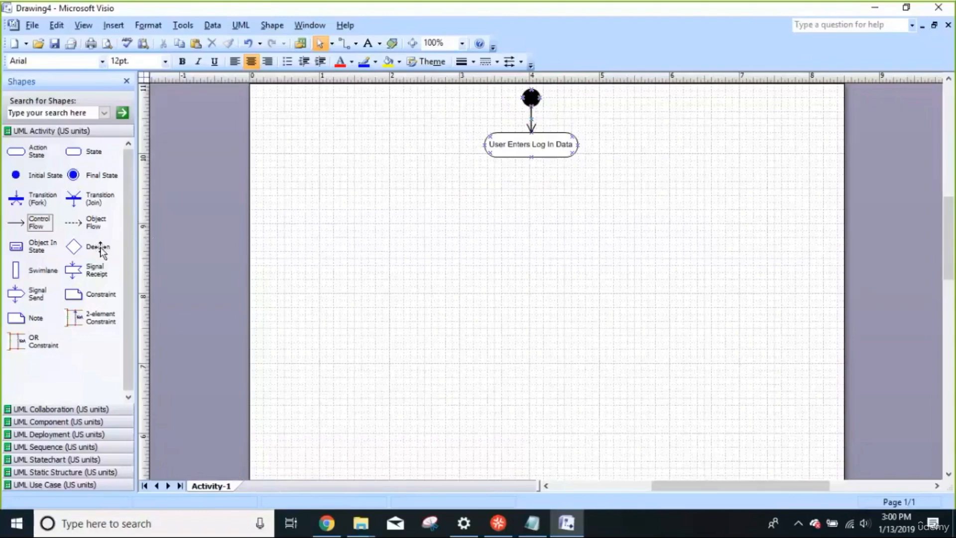
- Drop a Decision shape under the 'User Enters Log In Data' action and review its properties
drag(98, 246, 529, 180)
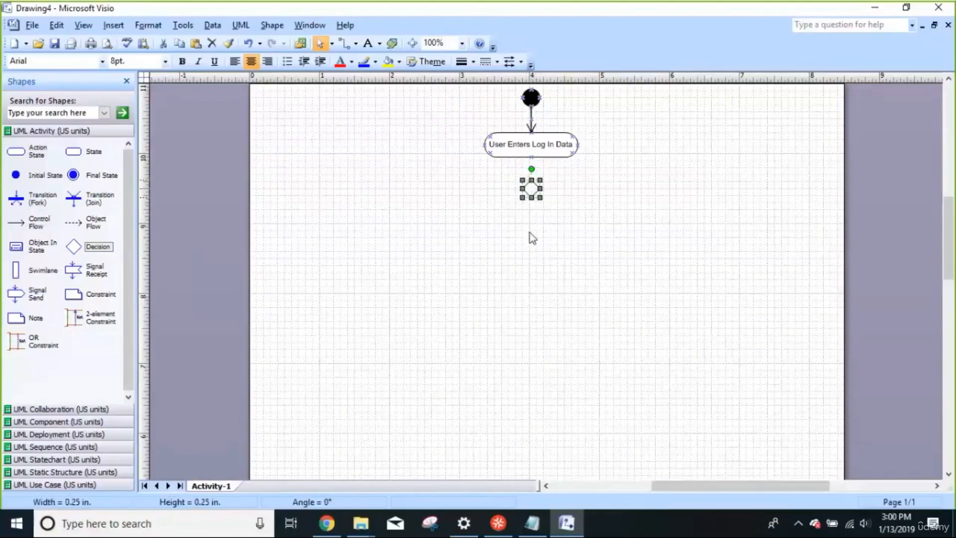
double_click(531, 188)
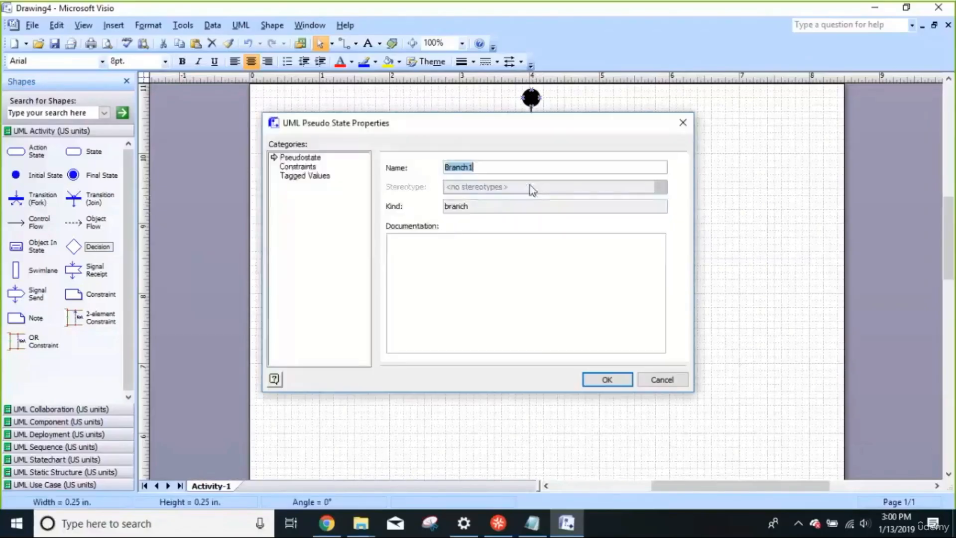
click(496, 169)
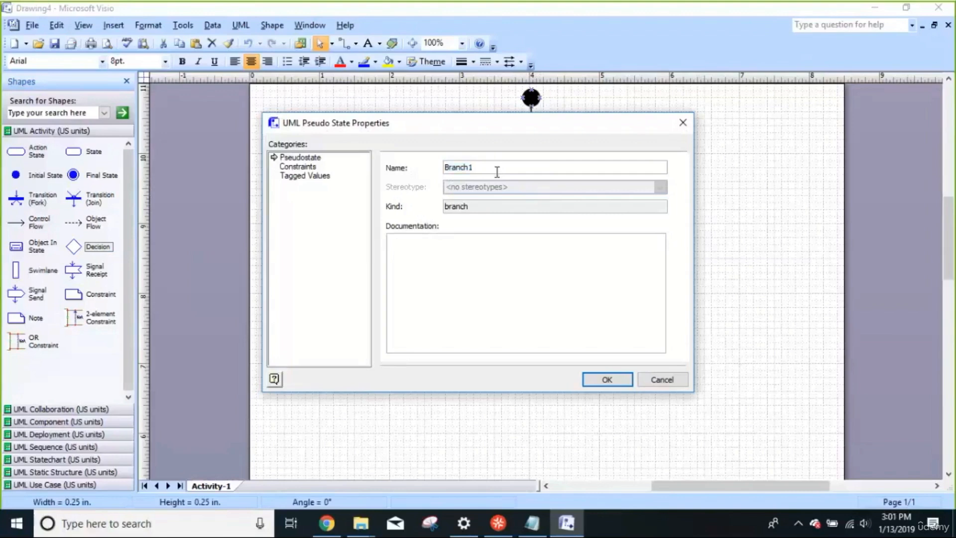
key(BackSpace)
key(BackSpace)
key(BackSpace)
key(BackSpace)
click(683, 124)
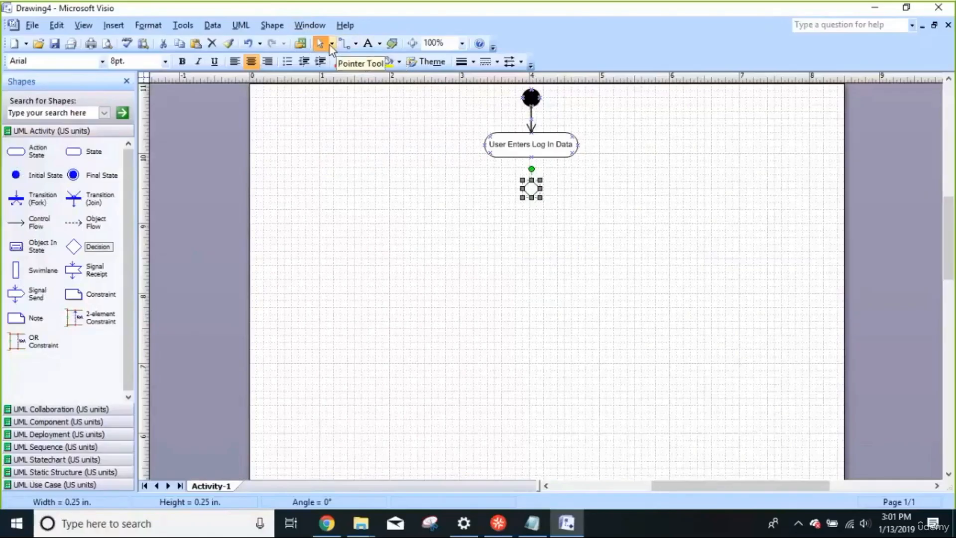
- Add a text box reading 'Is the login data valid?' to the right of the diamond
click(367, 44)
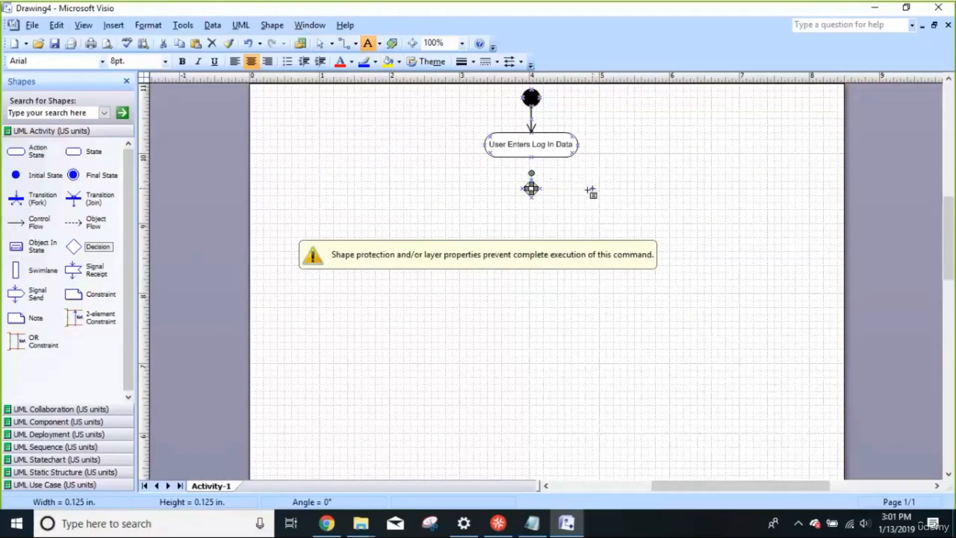
mouse_move(586, 188)
mouse_down()
mouse_move(683, 188)
mouse_move(712, 174)
mouse_move(732, 174)
mouse_move(740, 187)
mouse_move(732, 171)
mouse_up()
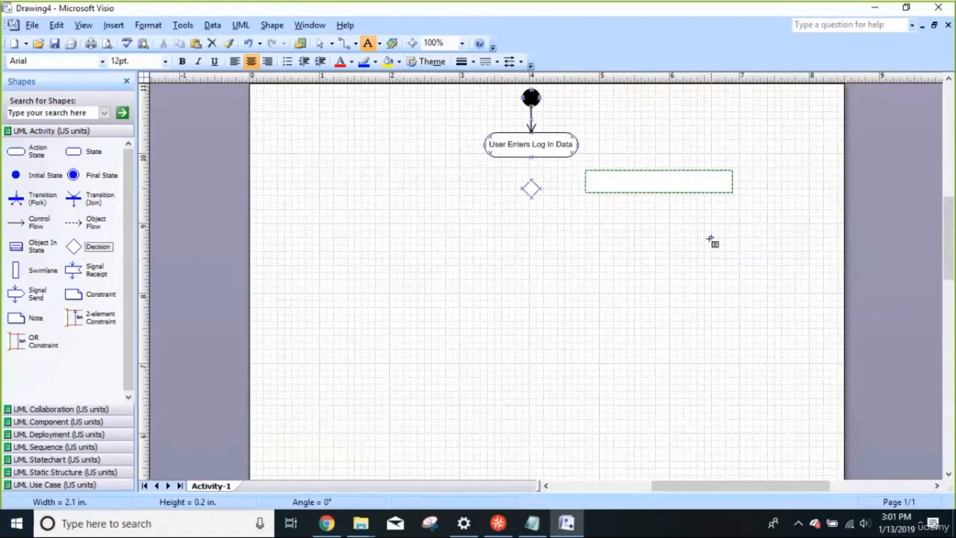
text(Is the login )
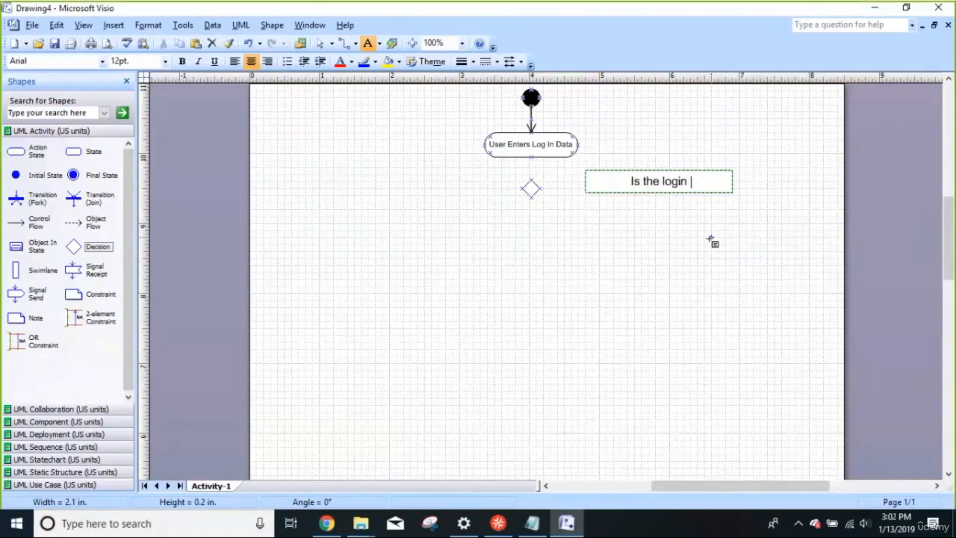
text(data )
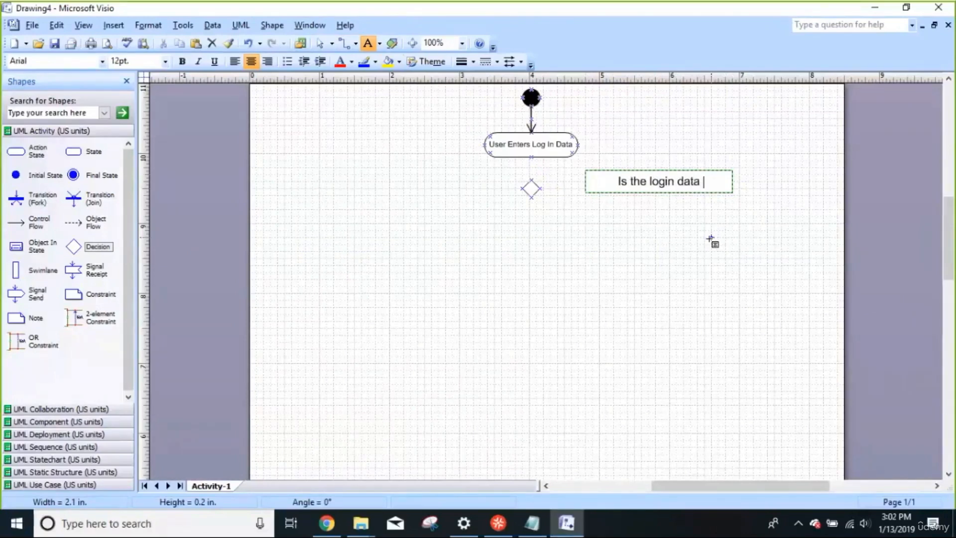
text(valid)
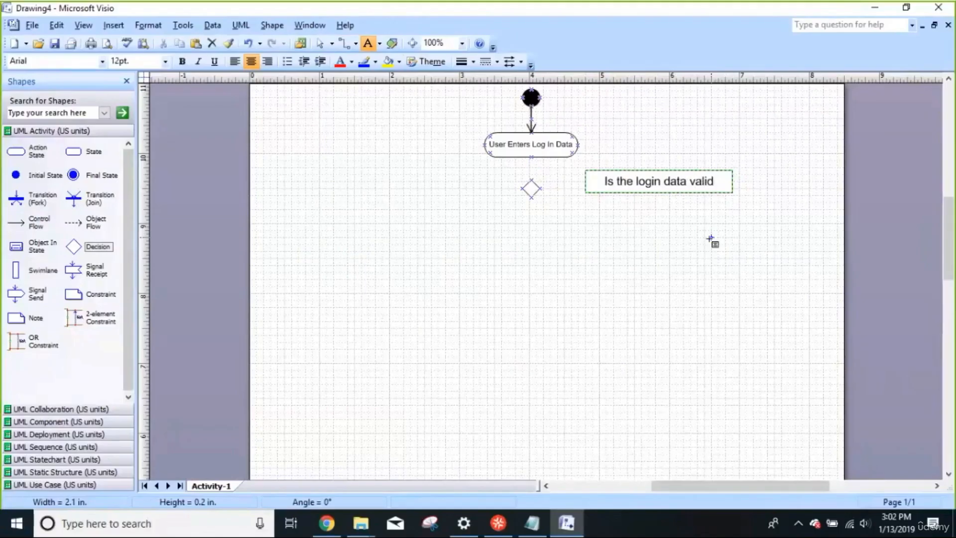
text(?)
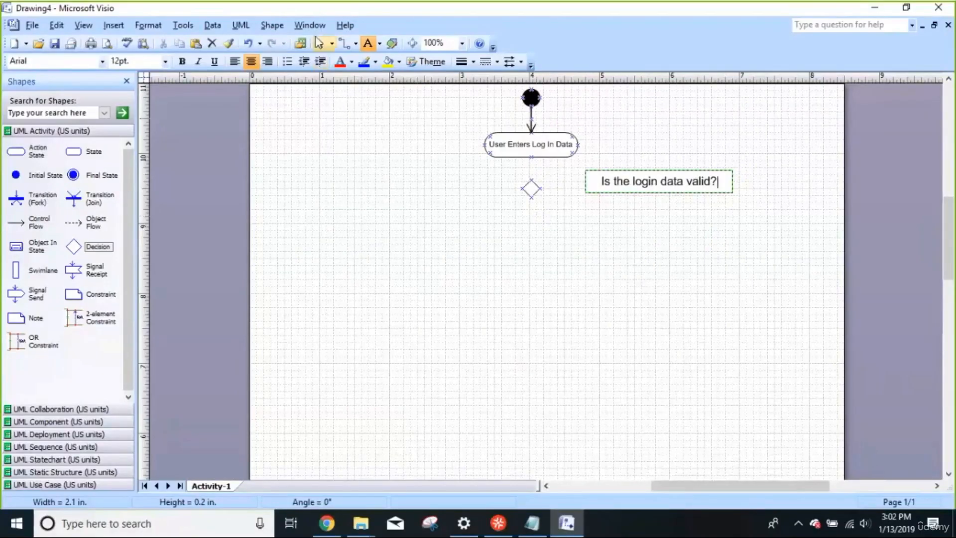
click(320, 49)
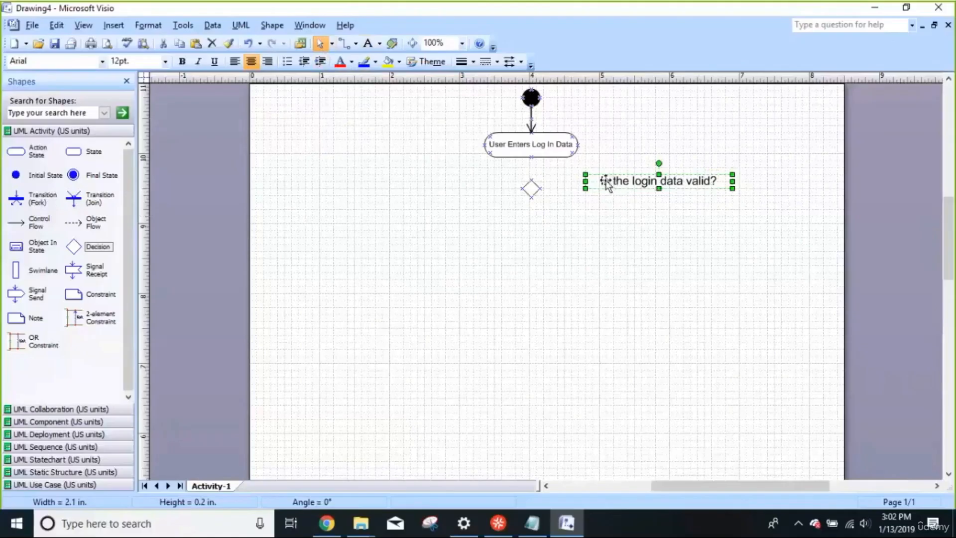
- Line the question label up with the diamond and glue a Control Flow arrow from diamond to label
drag(605, 182, 583, 188)
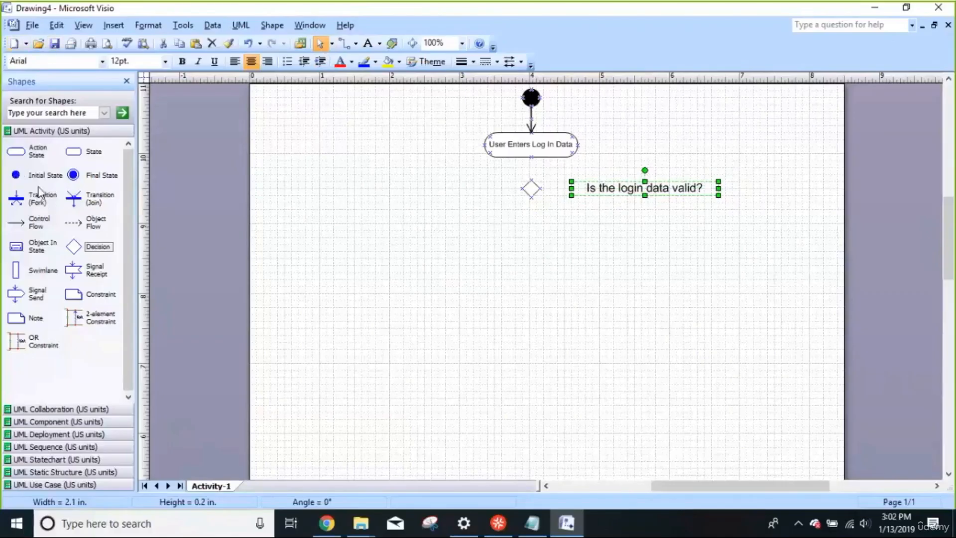
click(35, 222)
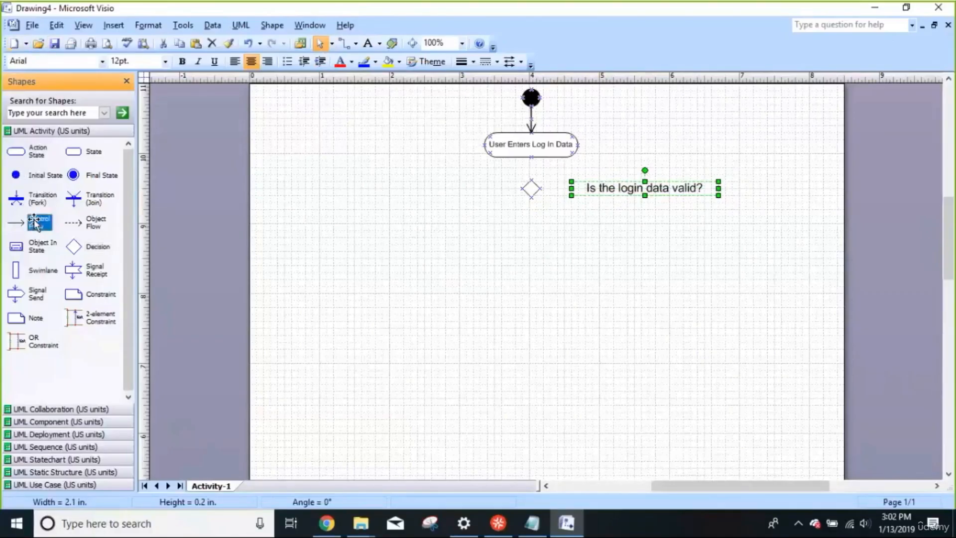
drag(35, 222, 541, 185)
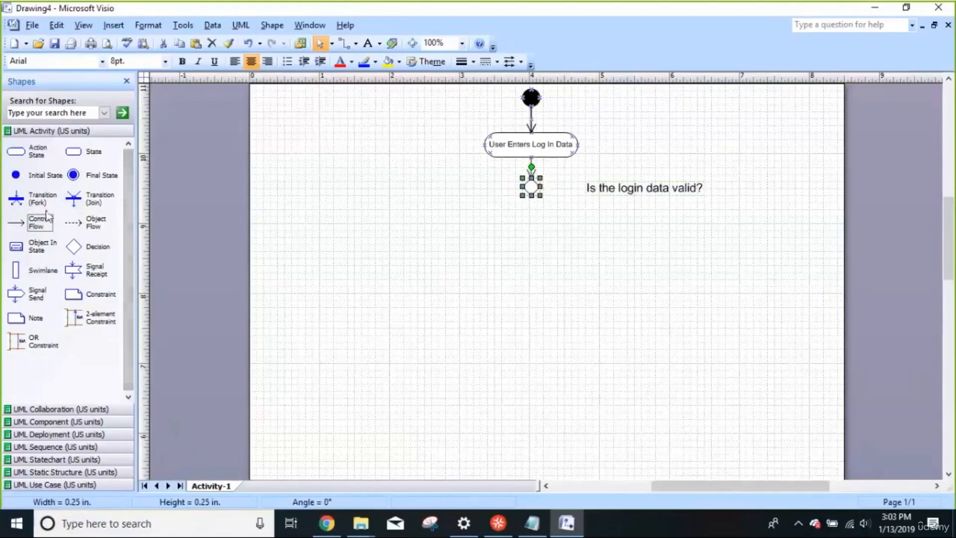
drag(584, 186, 585, 188)
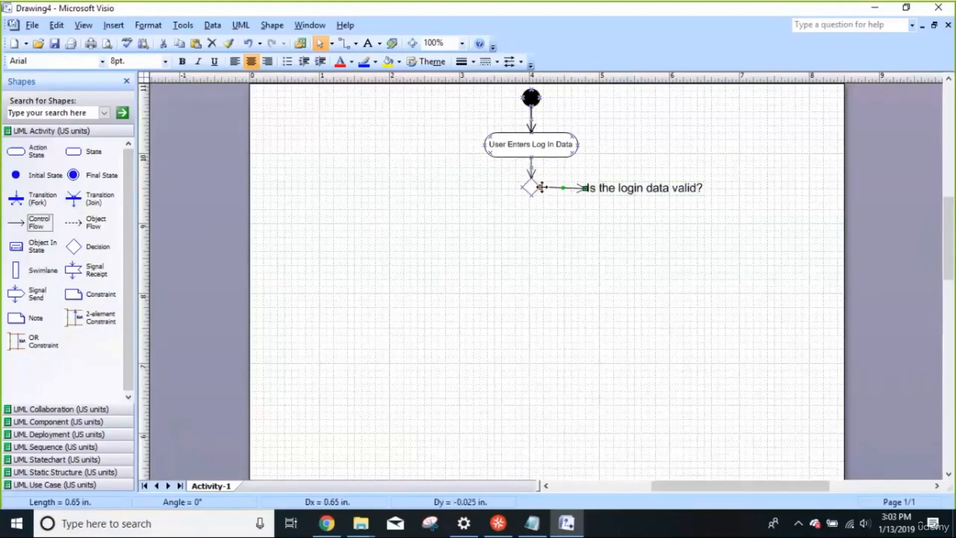
drag(541, 187, 541, 188)
drag(541, 188, 540, 187)
drag(590, 193, 584, 184)
mouse_move(541, 187)
mouse_down()
mouse_move(538, 195)
mouse_move(540, 187)
mouse_up()
- Nudge the decision diamond slightly lower beneath the action state
click(629, 191)
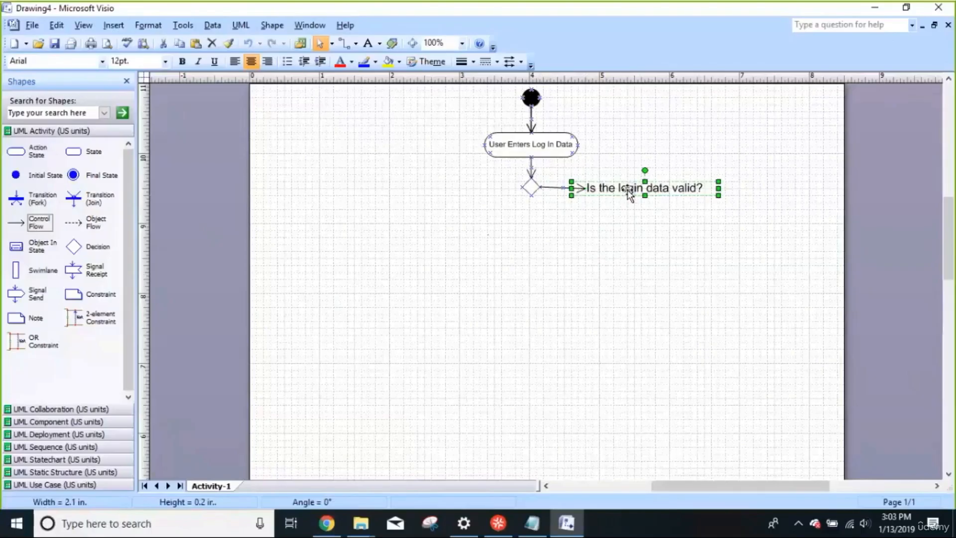
click(630, 213)
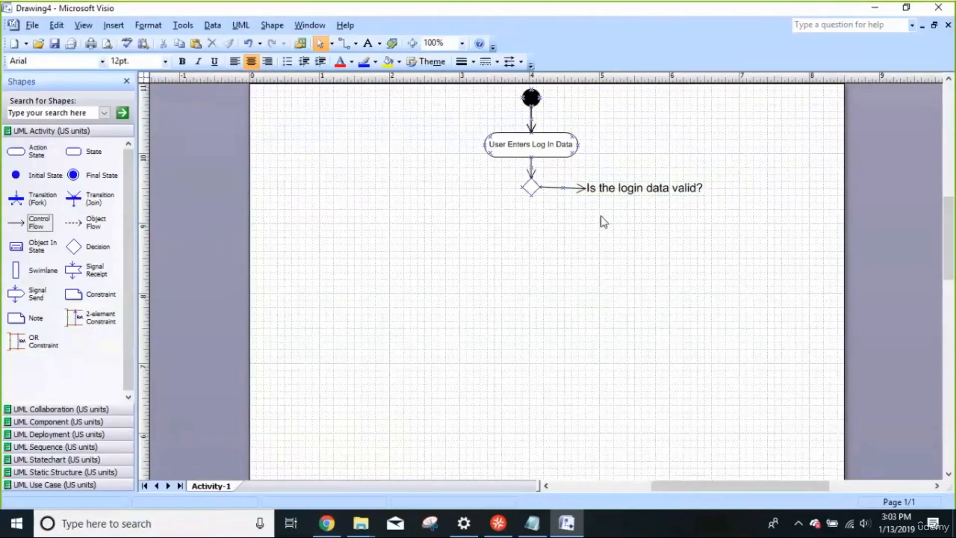
click(532, 193)
drag(531, 196, 533, 201)
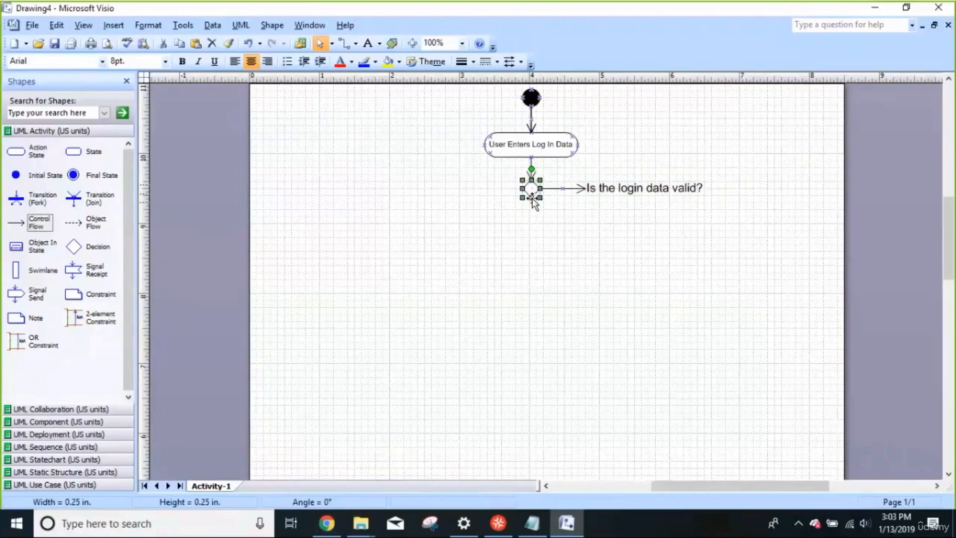
click(548, 236)
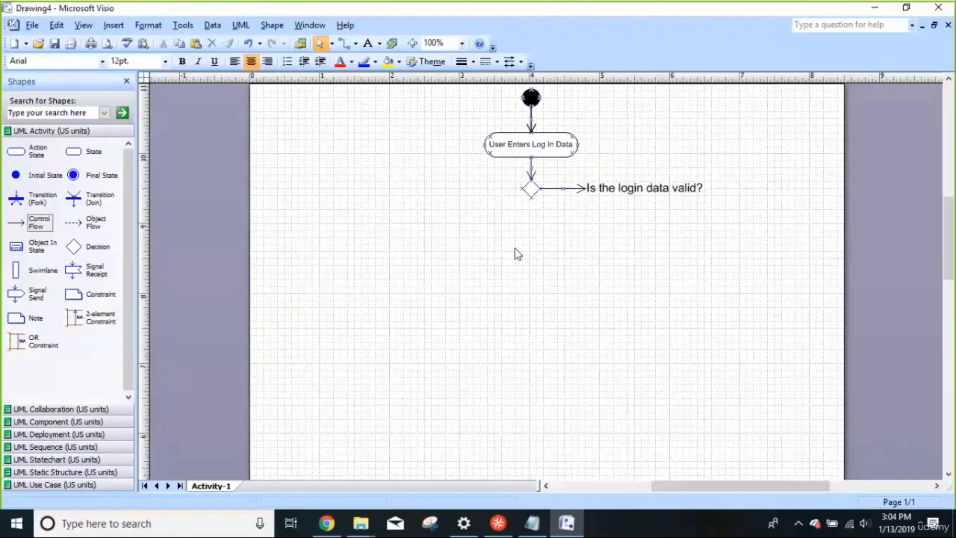
- Delete the Control Flow arrow from the decision diamond to the 'Is the login data valid?' label
click(532, 171)
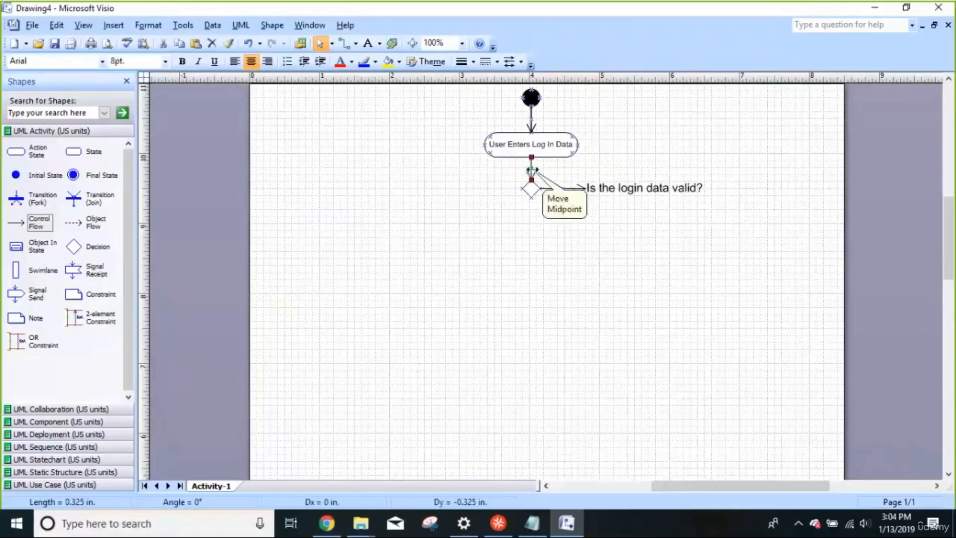
click(560, 188)
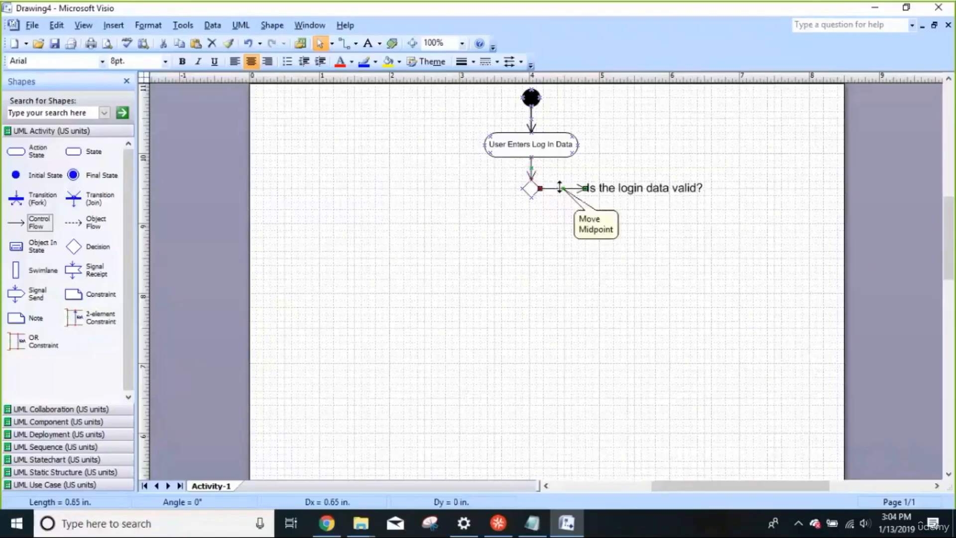
right_click(561, 190)
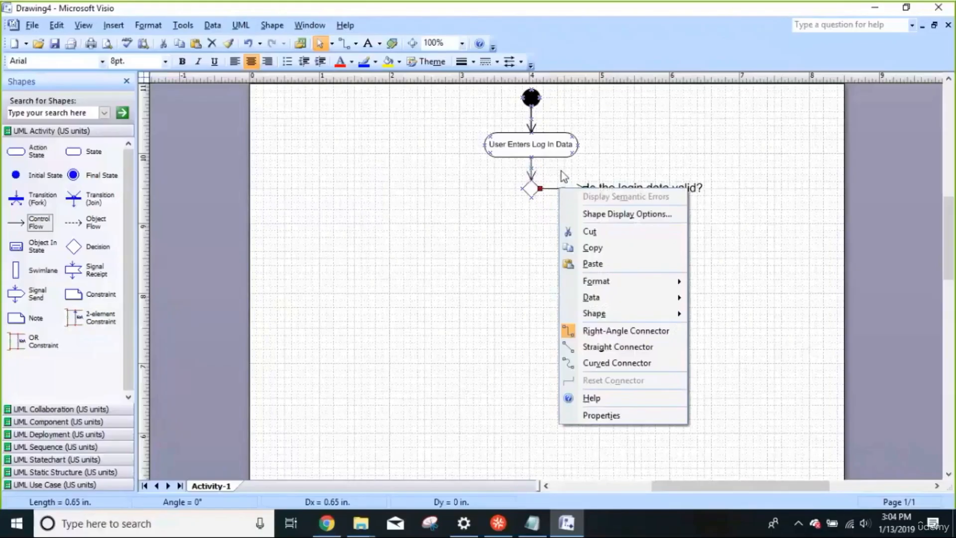
click(557, 172)
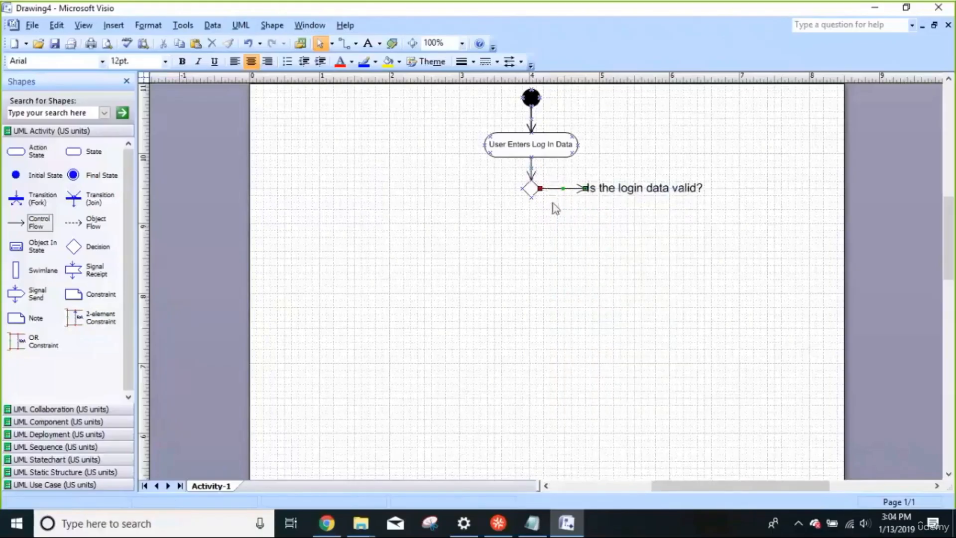
click(558, 188)
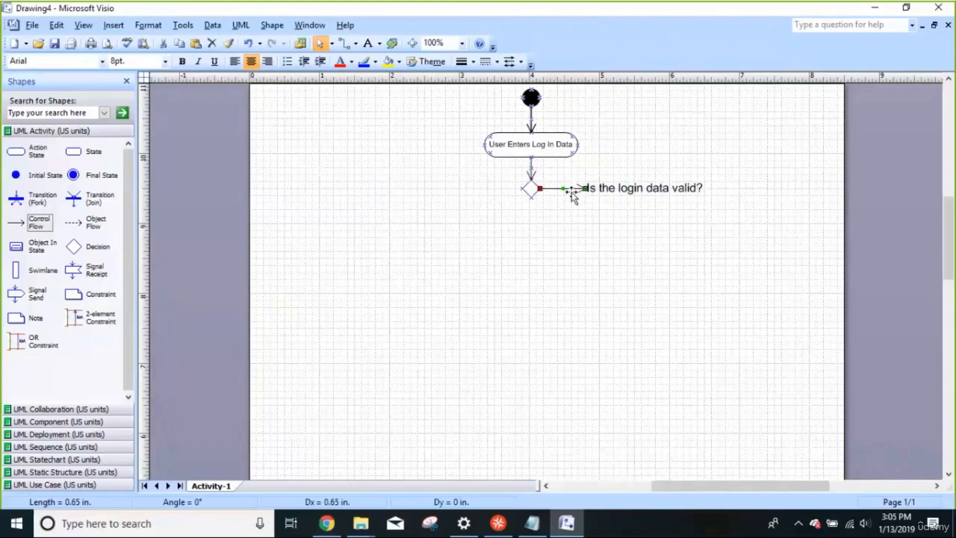
drag(582, 187, 99, 189)
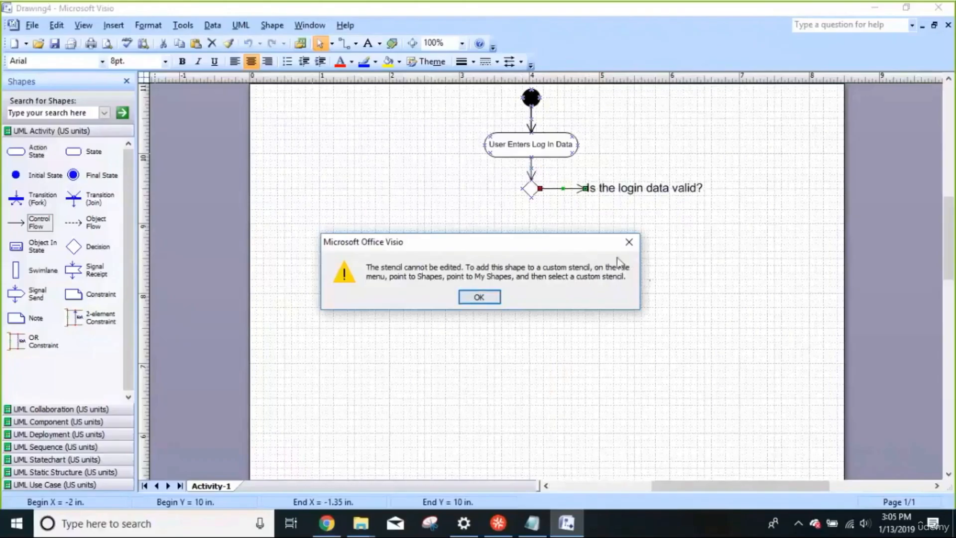
click(629, 242)
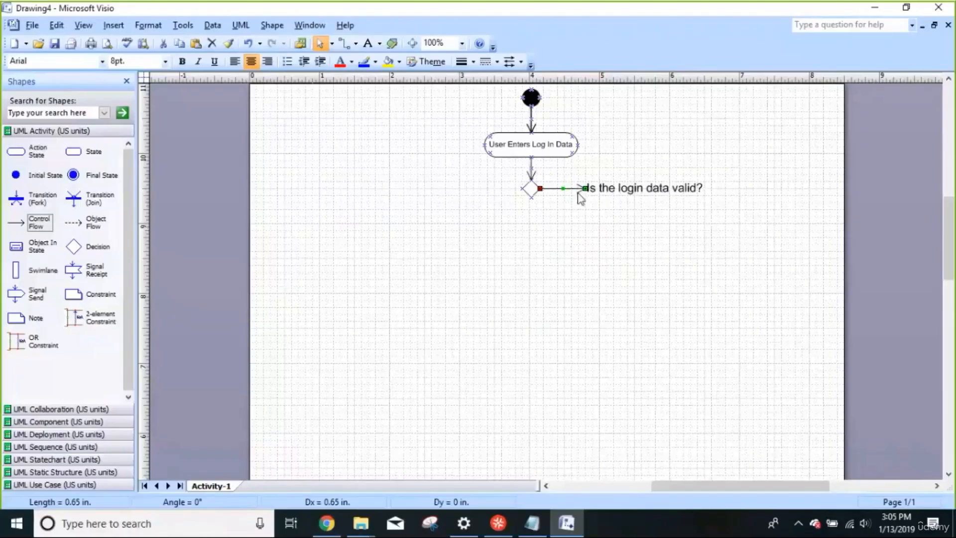
key(Delete)
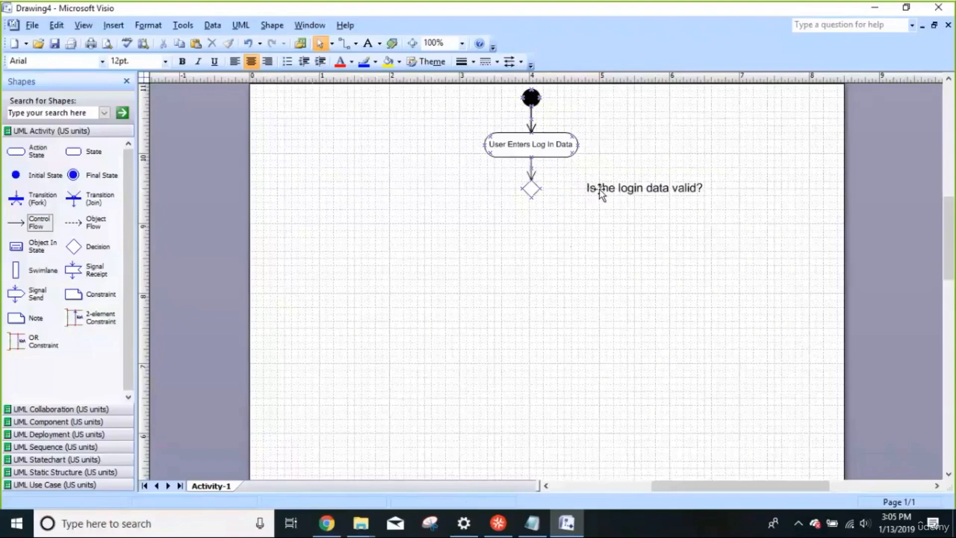
- Move the question label beside the diamond and shift the diamond under 'User Enters Log In Data'
drag(638, 194, 604, 190)
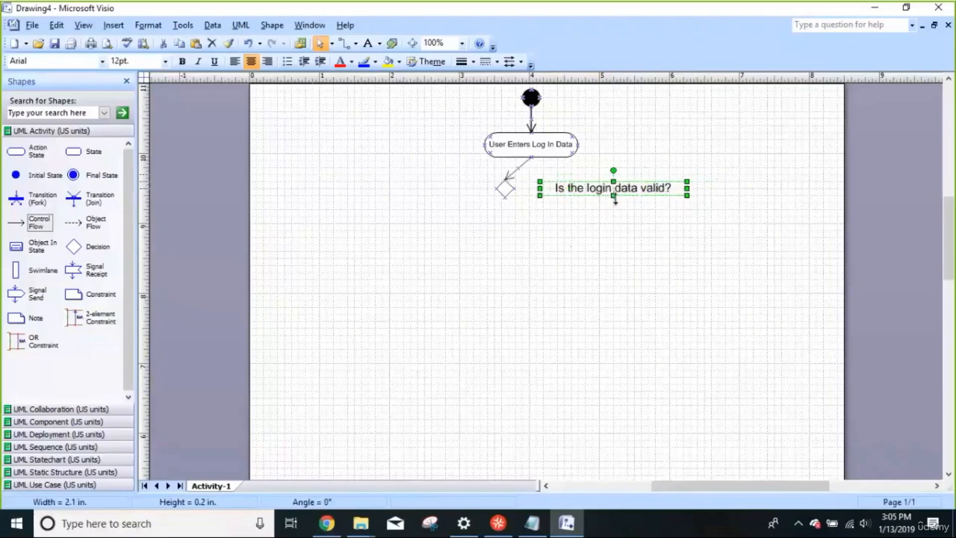
click(508, 188)
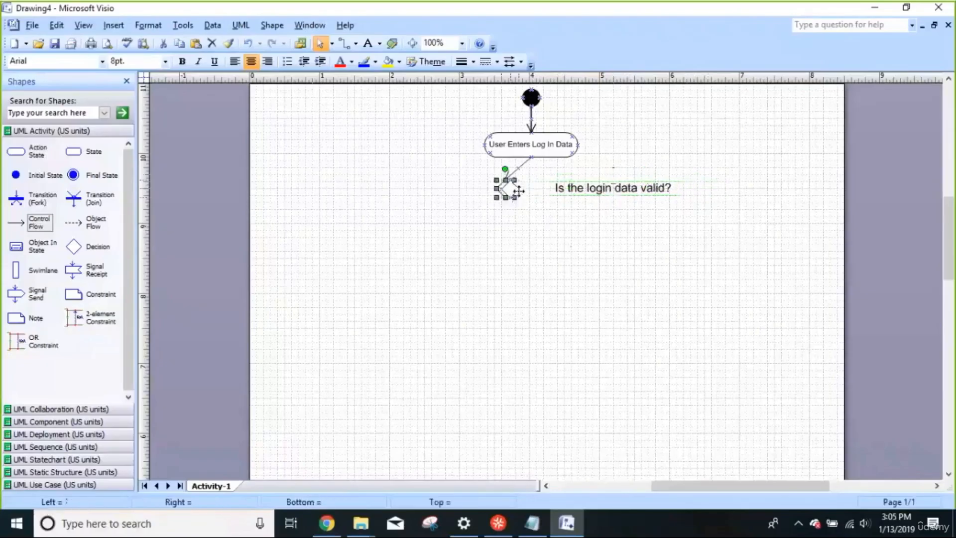
drag(521, 191, 535, 192)
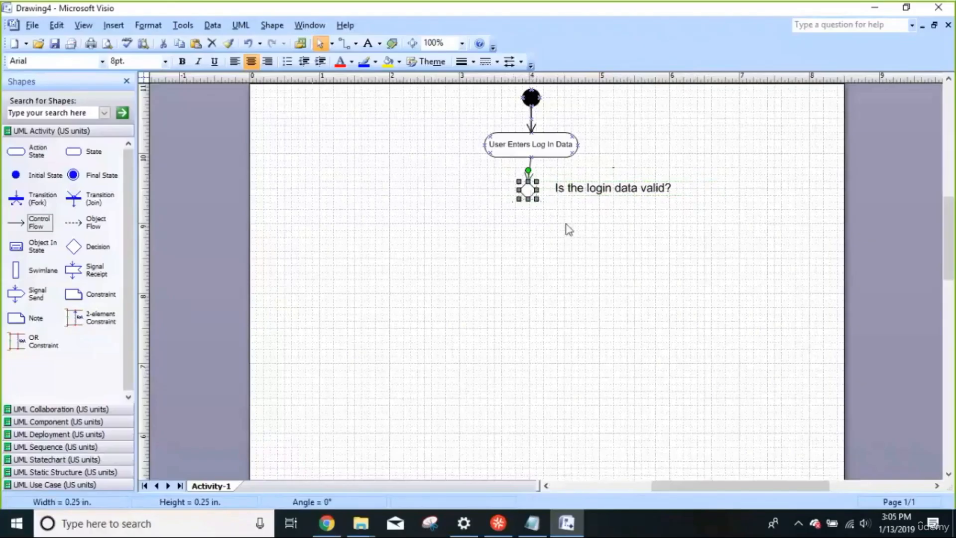
click(534, 258)
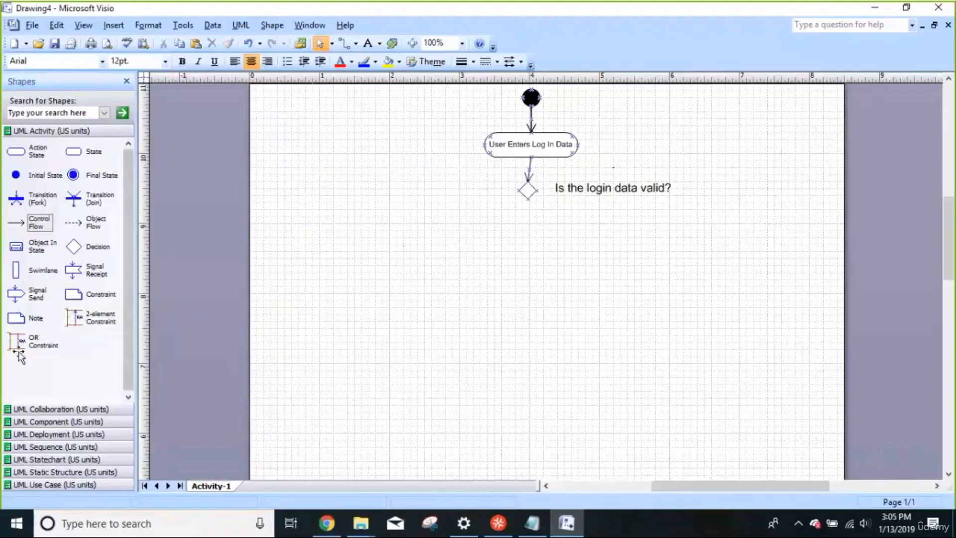
- Place a new Action State shape below the decision diamond
click(38, 156)
drag(39, 155, 202, 213)
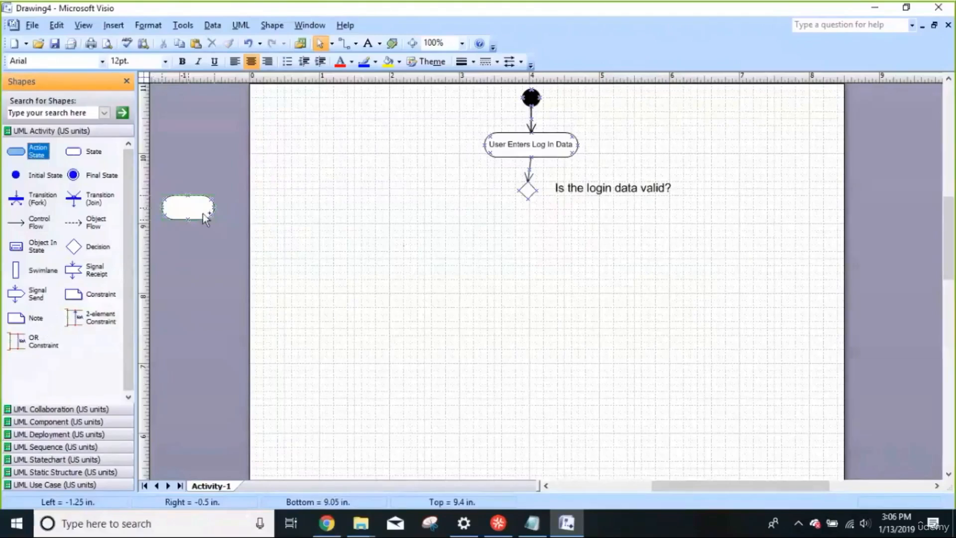
drag(202, 213, 531, 240)
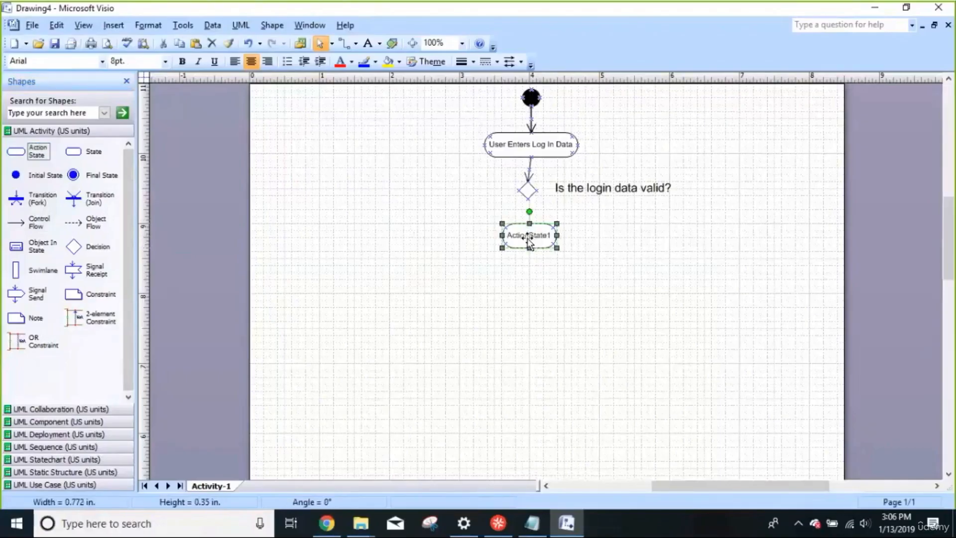
- Name the new action state 'User able to login successfully'
double_click(527, 241)
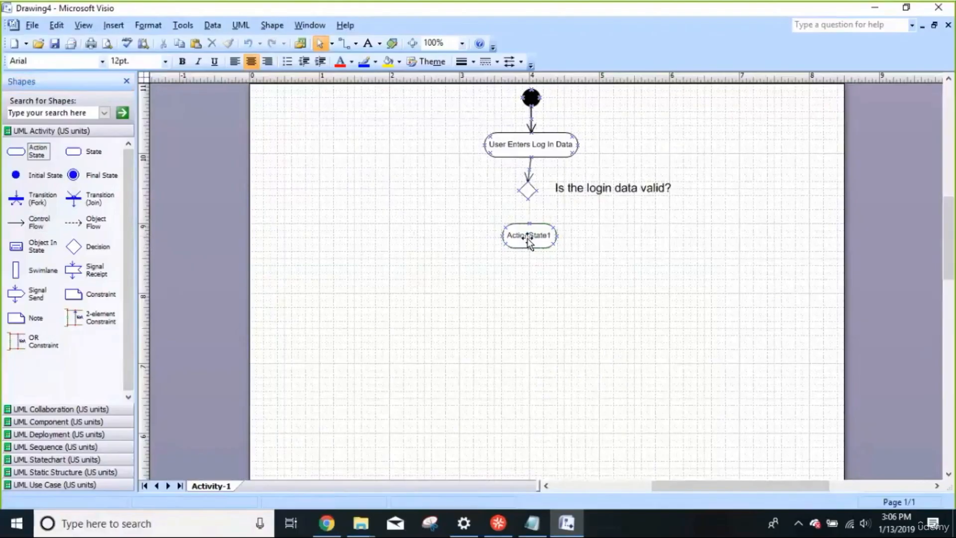
right_click(528, 242)
key(Escape)
double_click(527, 241)
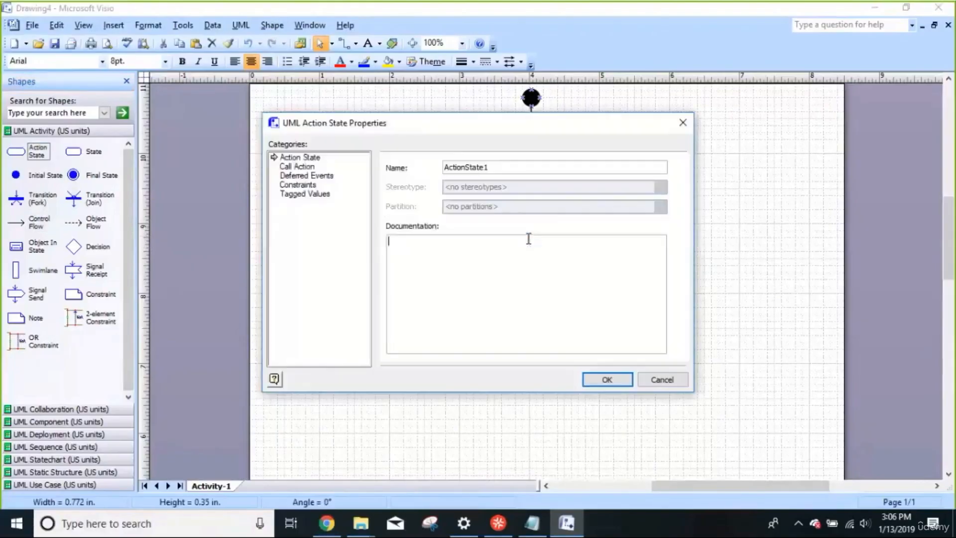
click(540, 170)
key(BackSpace)
key(BackSpace)
key(BackSpace)
key(BackSpace)
key(BackSpace)
key(BackSpace)
key(BackSpace)
key(BackSpace)
key(BackSpace)
key(BackSpace)
key(BackSpace)
key(BackSpace)
text(User)
text(BLE TO LOGIN SUCCESSFUL)
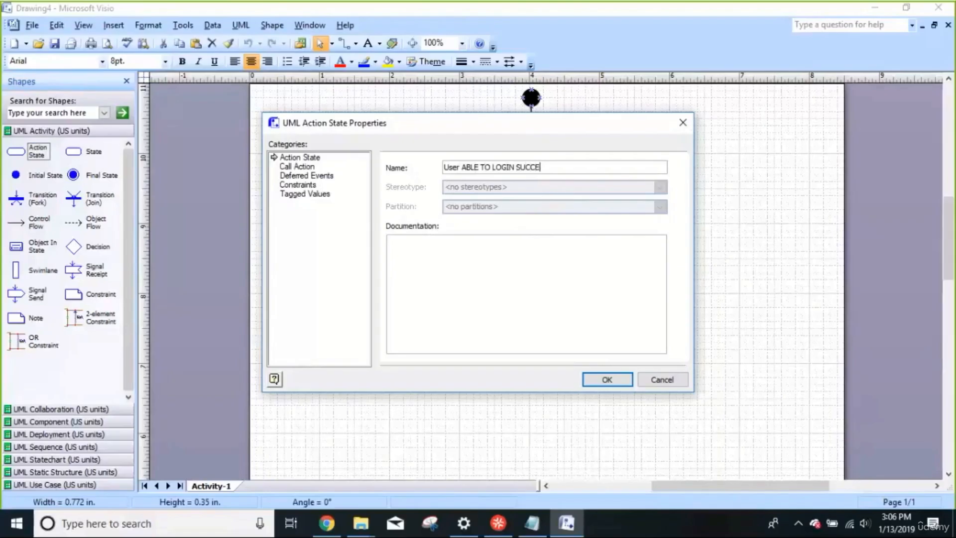
text(LY)
key(BackSpace)
key(BackSpace)
key(BackSpace)
key(BackSpace)
key(BackSpace)
key(BackSpace)
key(BackSpace)
key(BackSpace)
key(BackSpace)
key(BackSpace)
key(BackSpace)
key(BackSpace)
key(BackSpace)
key(BackSpace)
key(BackSpace)
key(BackSpace)
key(BackSpace)
key(BackSpace)
key(BackSpace)
key(BackSpace)
key(BackSpace)
key(BackSpace)
key(BackSpace)
key(BackSpace)
key(BackSpace)
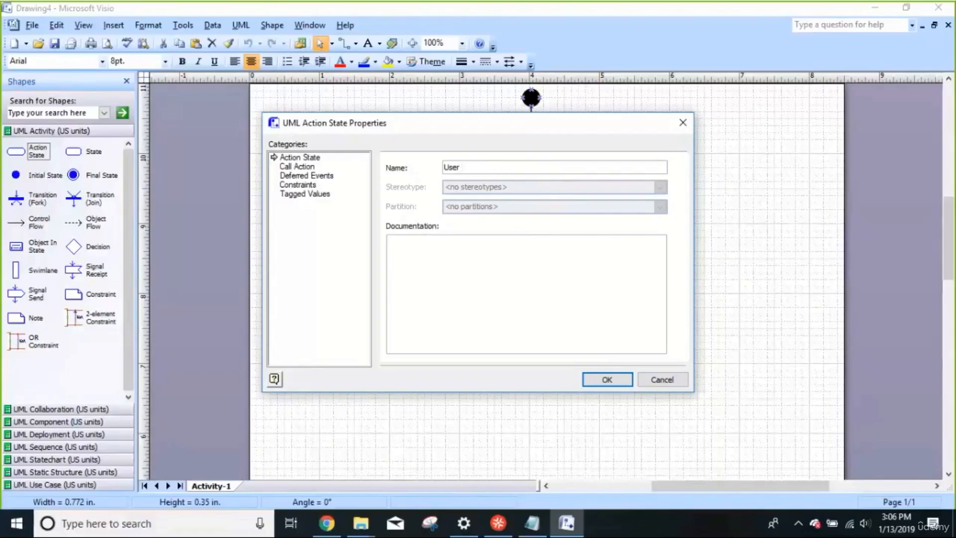
text(able to login successfully)
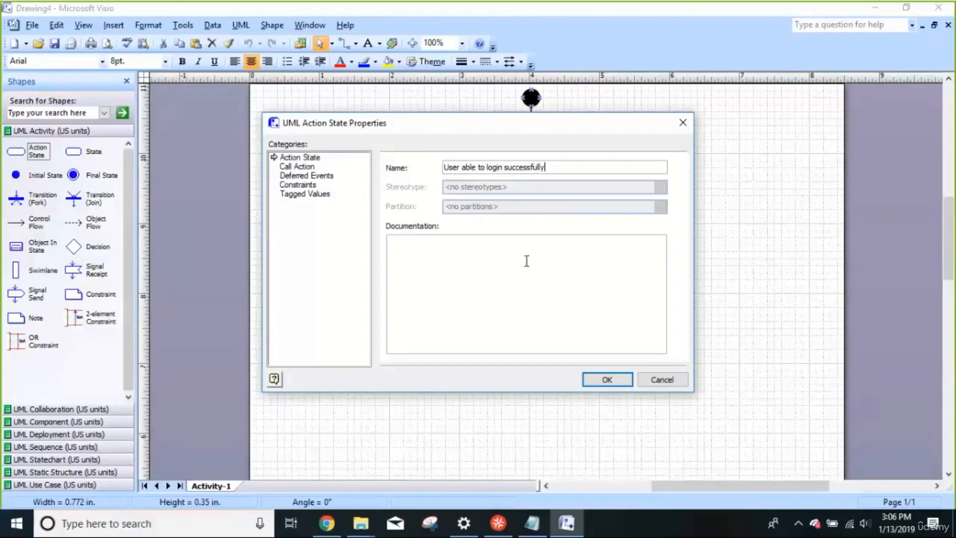
click(613, 380)
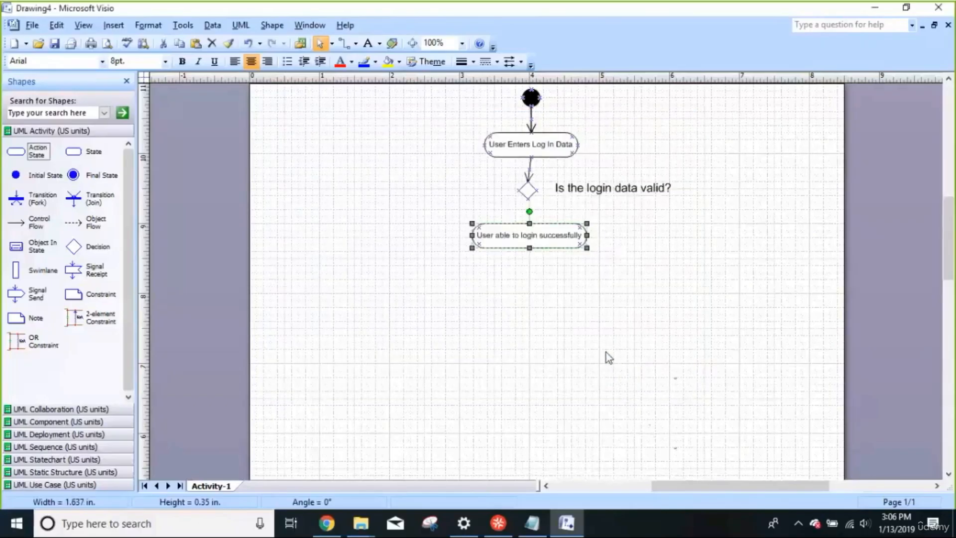
- Glue a Control Flow from the decision diamond down to 'User able to login successfully'
click(528, 181)
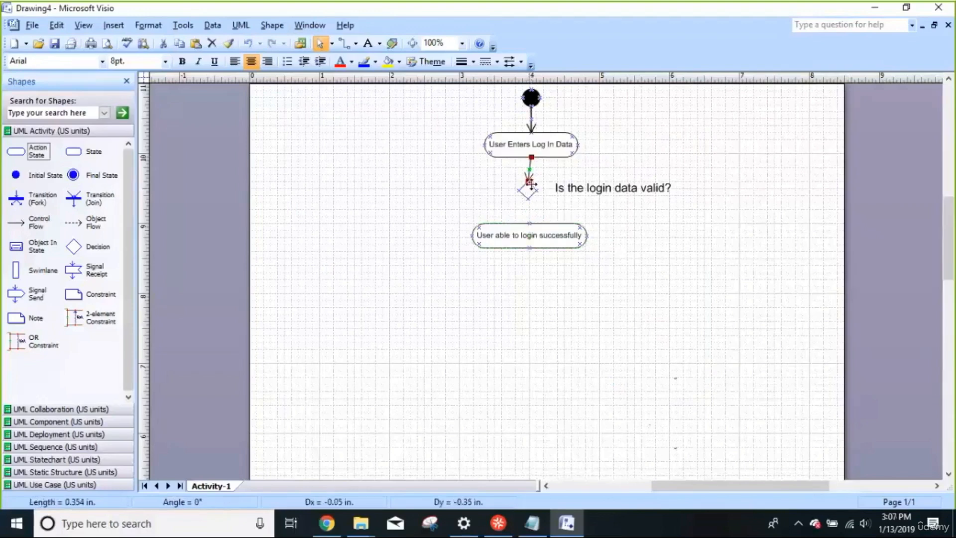
click(42, 227)
drag(42, 226, 528, 199)
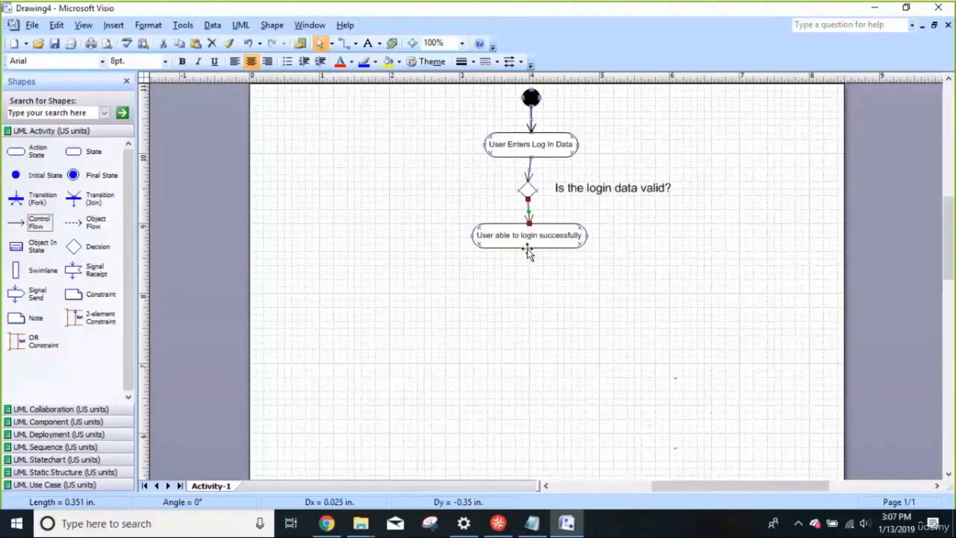
click(530, 212)
click(530, 213)
- Enable the transition's Guard and set its body text to 'Yes'
double_click(530, 213)
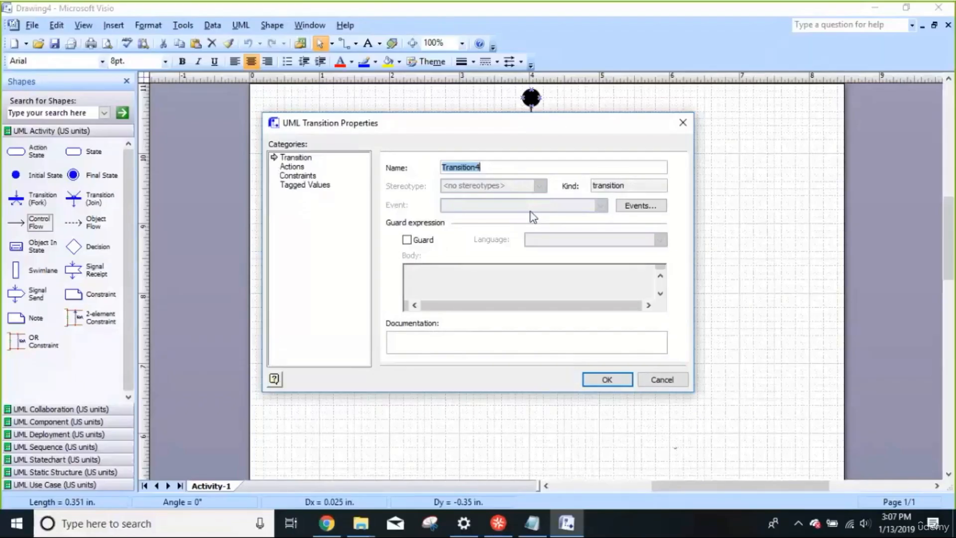
click(406, 240)
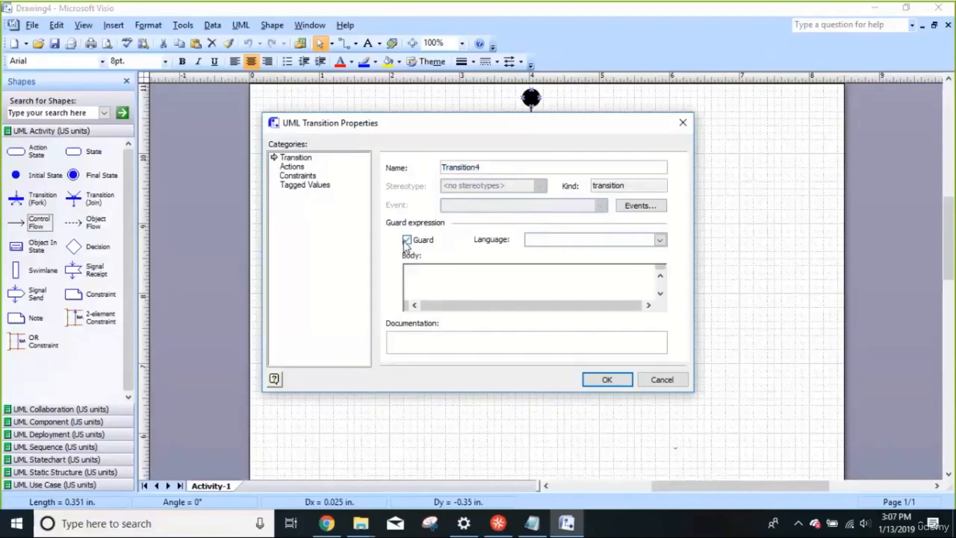
click(408, 271)
text(Yes)
click(595, 381)
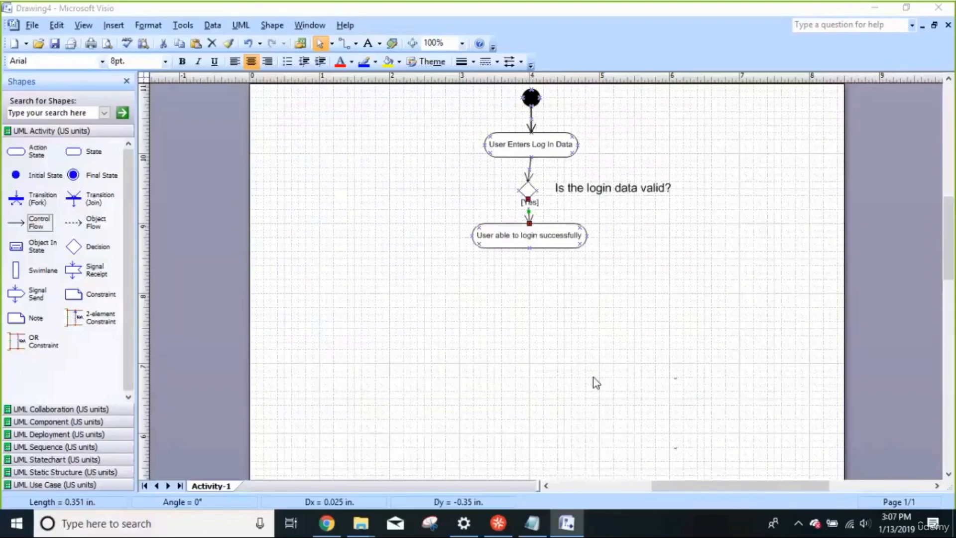
- Lower 'User able to login successfully' slightly and place a Final State beneath it
click(531, 245)
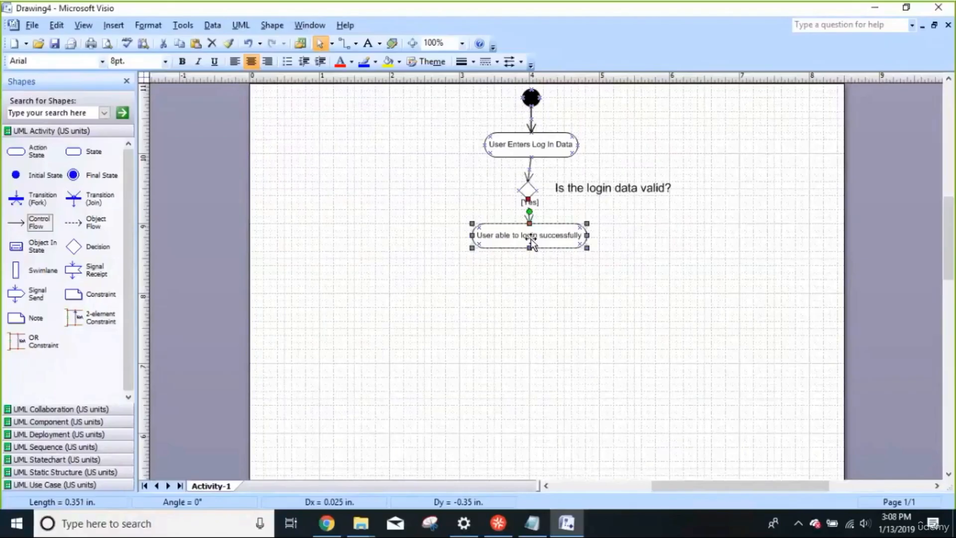
drag(531, 244, 534, 254)
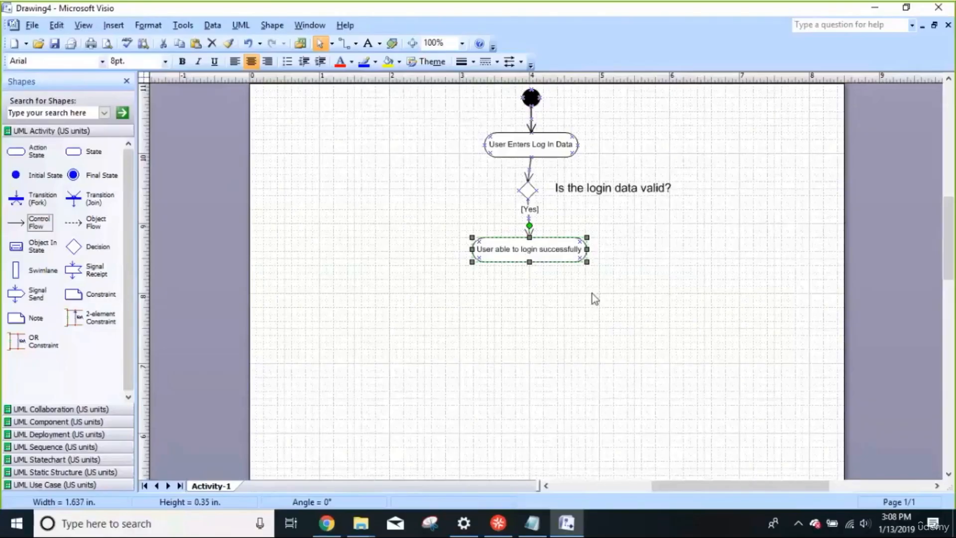
click(102, 174)
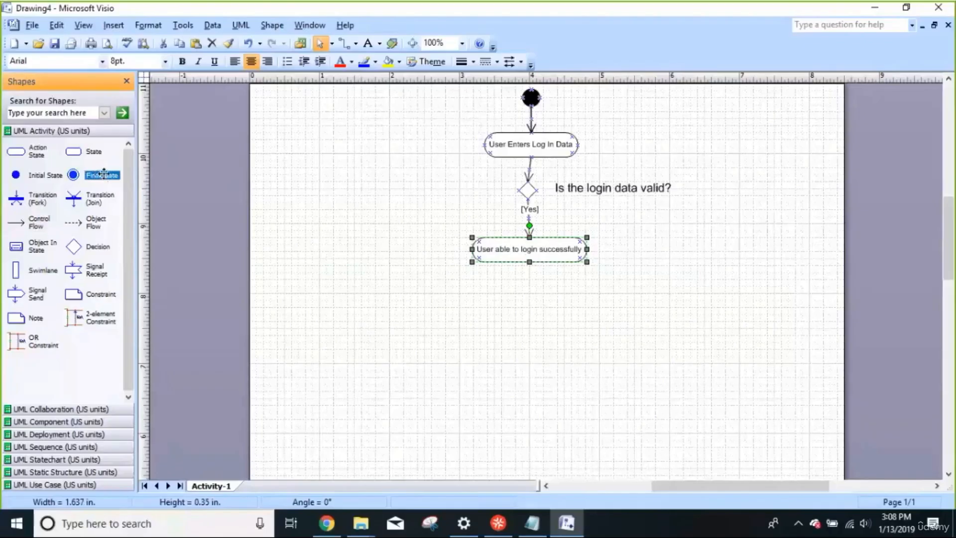
drag(102, 175, 530, 310)
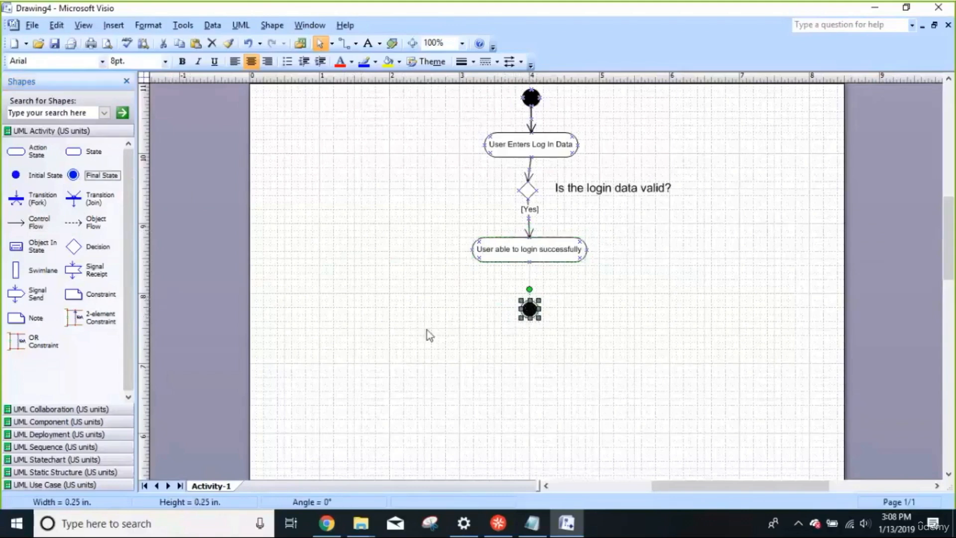
- Join the action to the final state with a Control Flow, then add an action state left of the decision
drag(38, 222, 331, 272)
drag(417, 280, 529, 262)
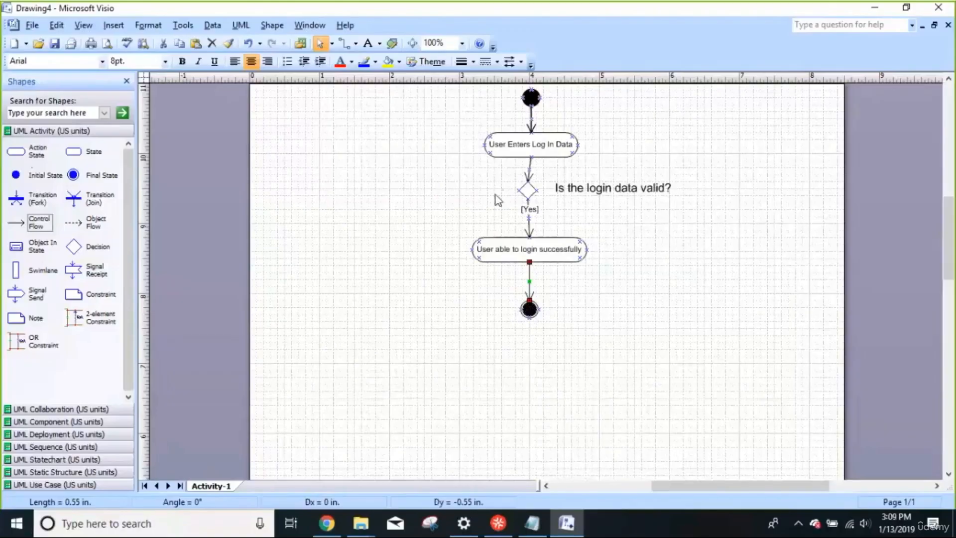
click(33, 154)
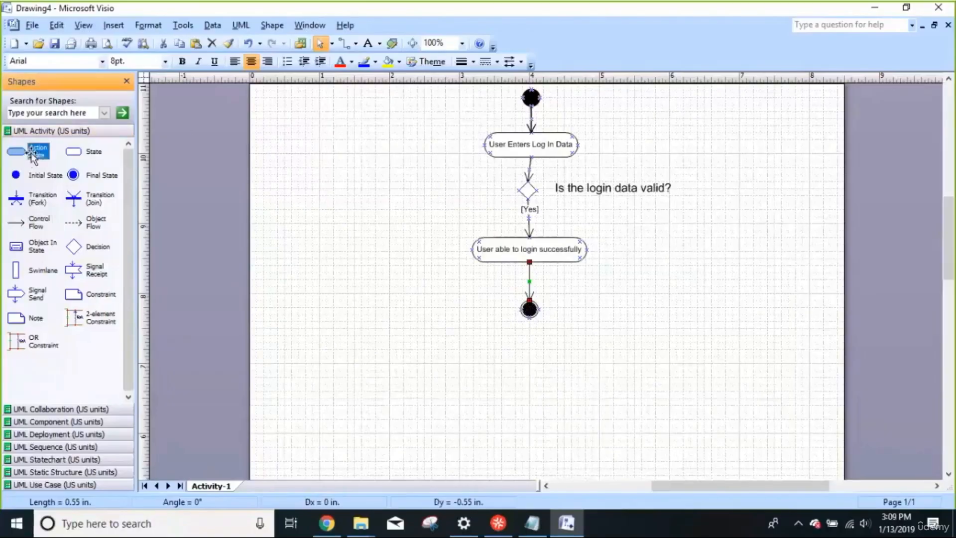
drag(32, 154, 413, 190)
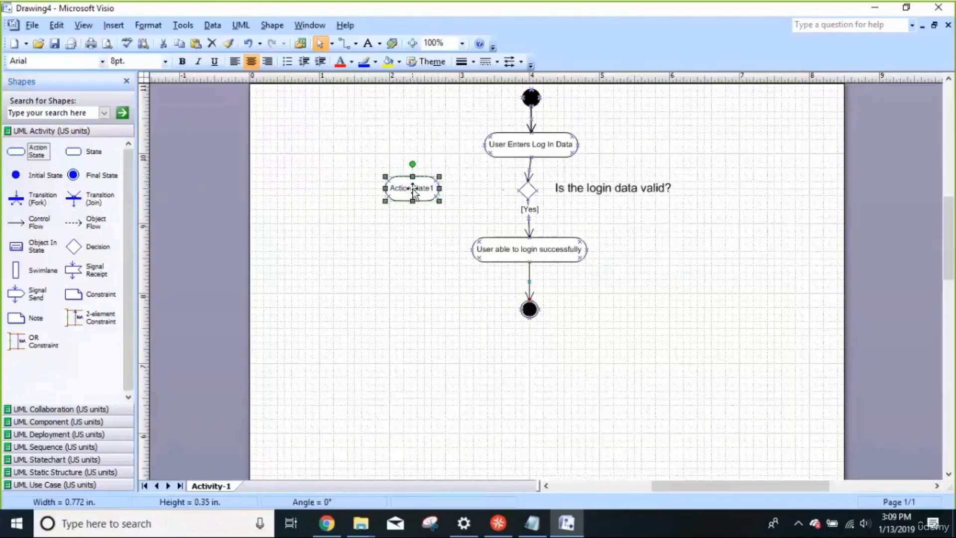
- Rename the new action state to 'System displays error message'
double_click(413, 189)
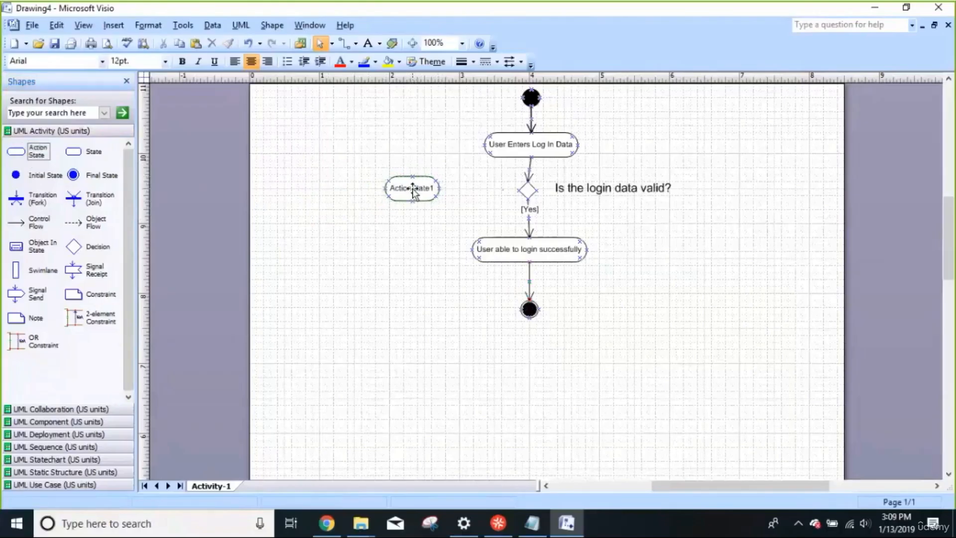
double_click(412, 190)
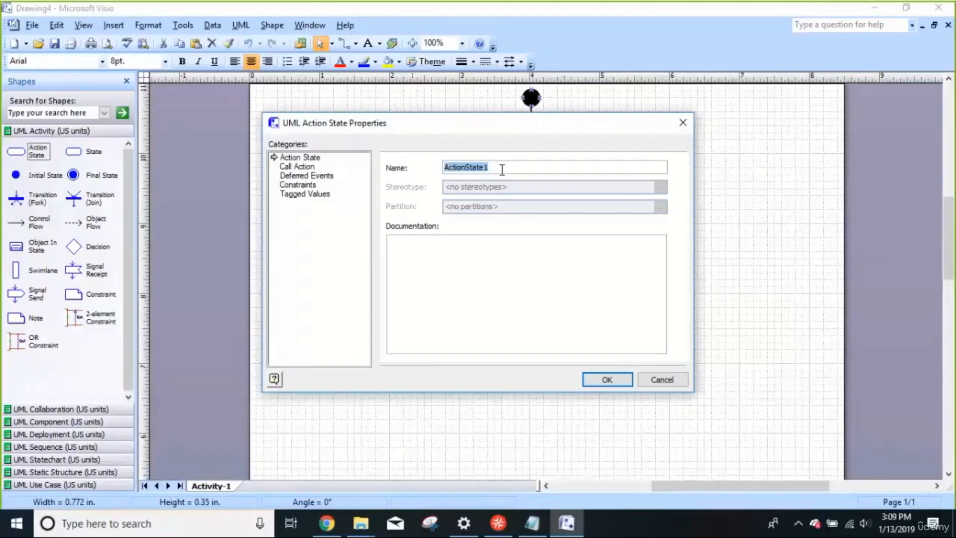
key(BackSpace)
text(System displays error mess)
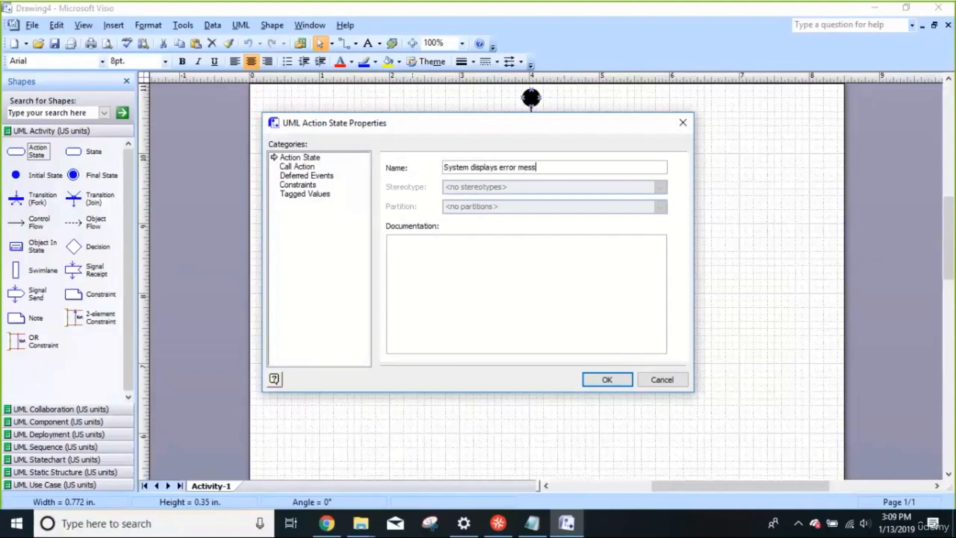
text(age)
click(621, 387)
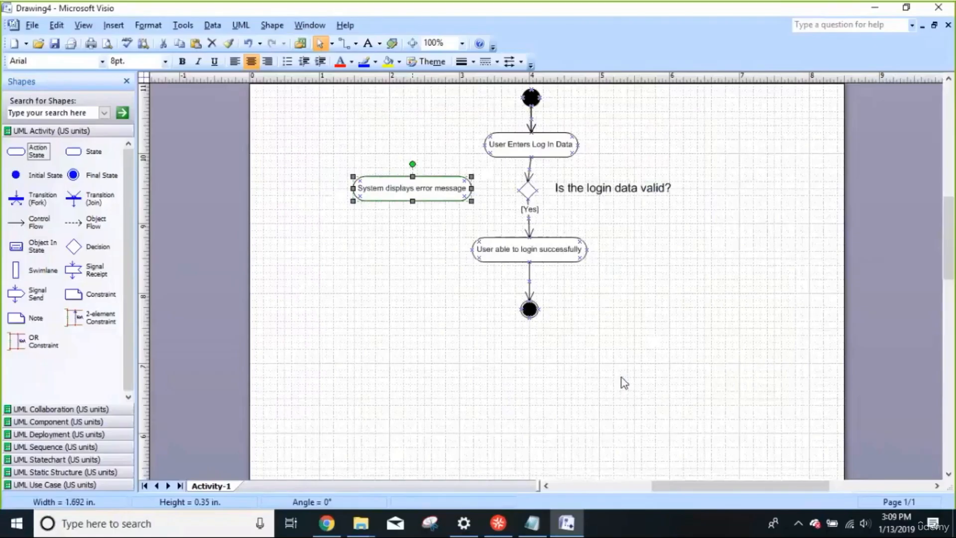
- Draw a Control Flow from the decision diamond to 'System displays error message'
click(42, 224)
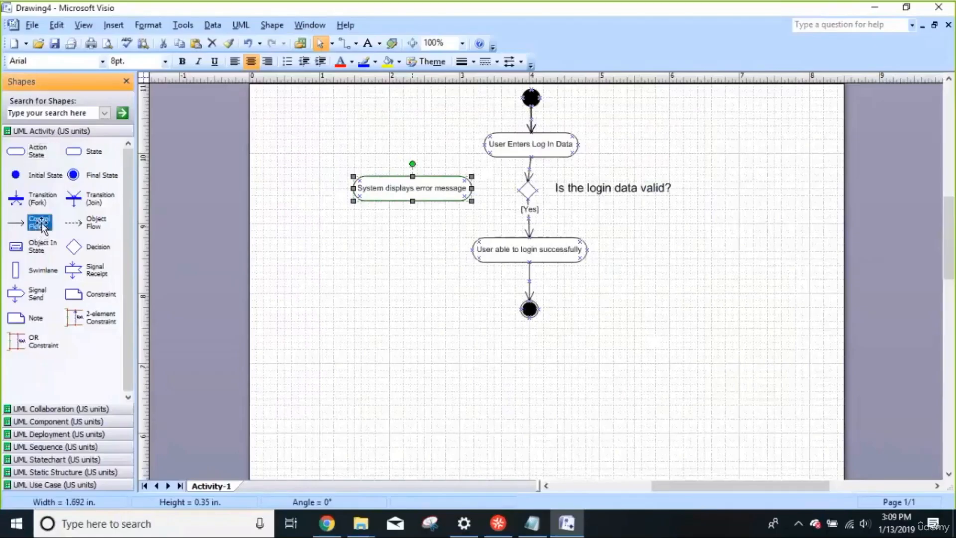
drag(41, 222, 513, 189)
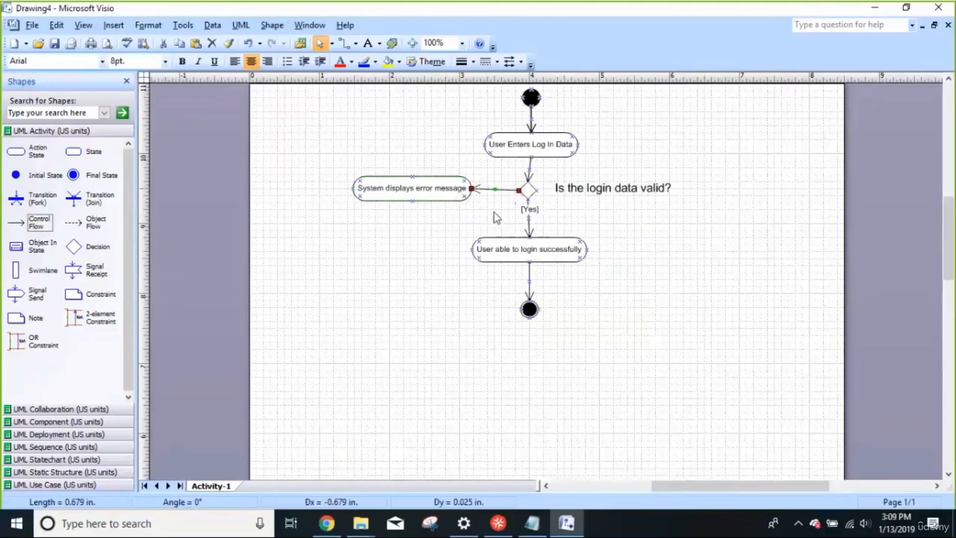
click(523, 189)
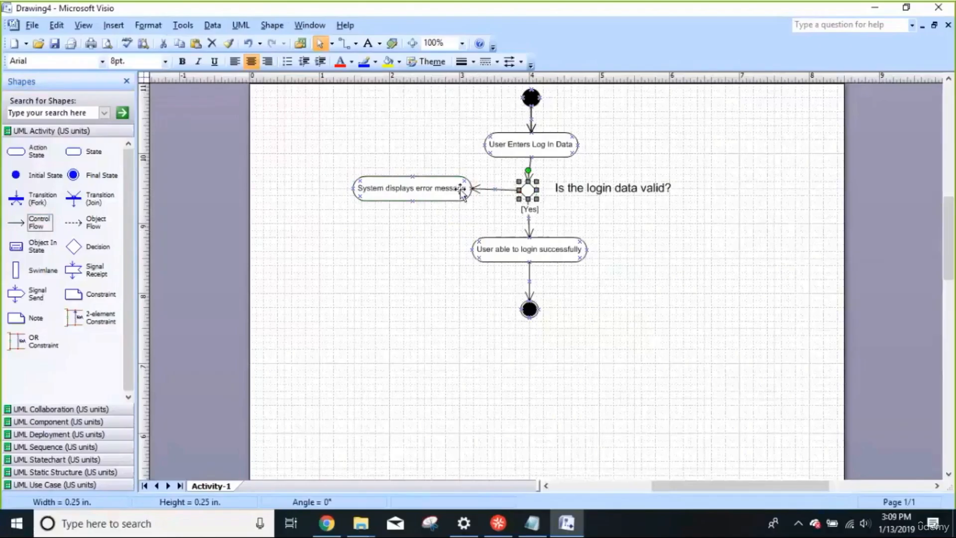
click(494, 177)
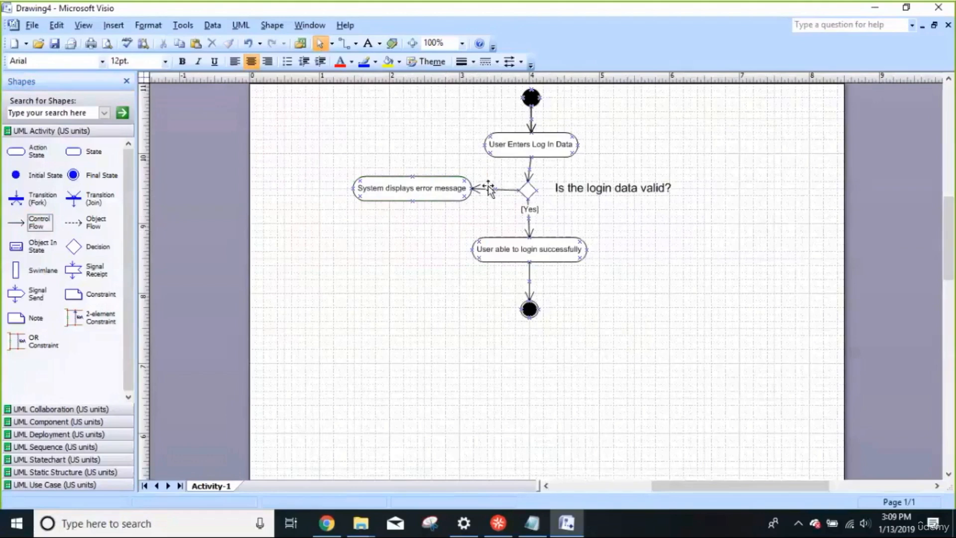
- Clear the transition's name and give it a 'No' guard condition
double_click(488, 190)
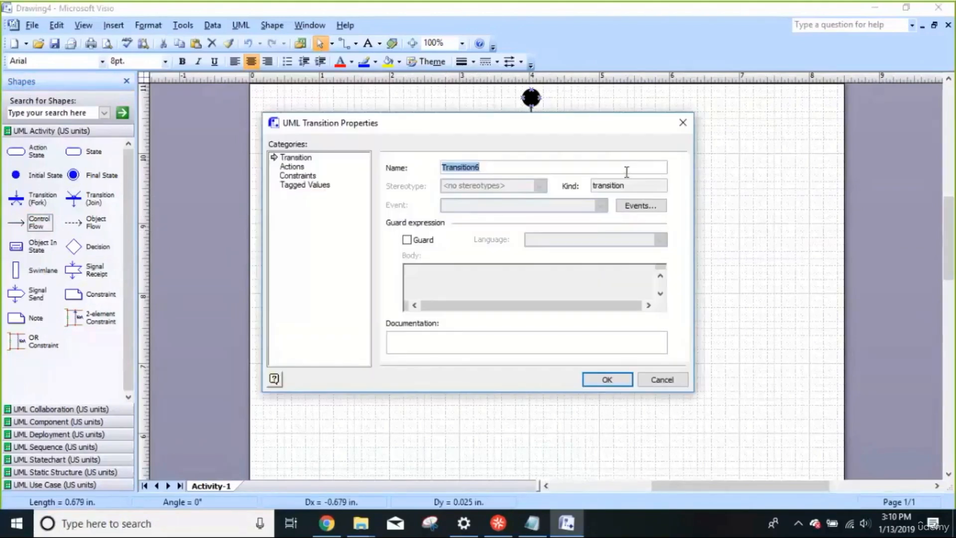
key(BackSpace)
click(406, 241)
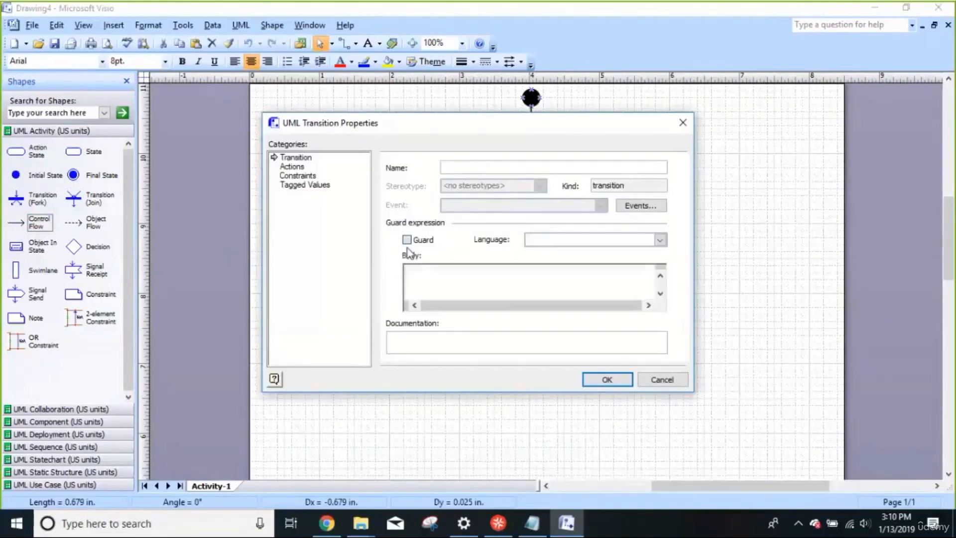
click(407, 240)
click(424, 268)
text(No)
click(597, 380)
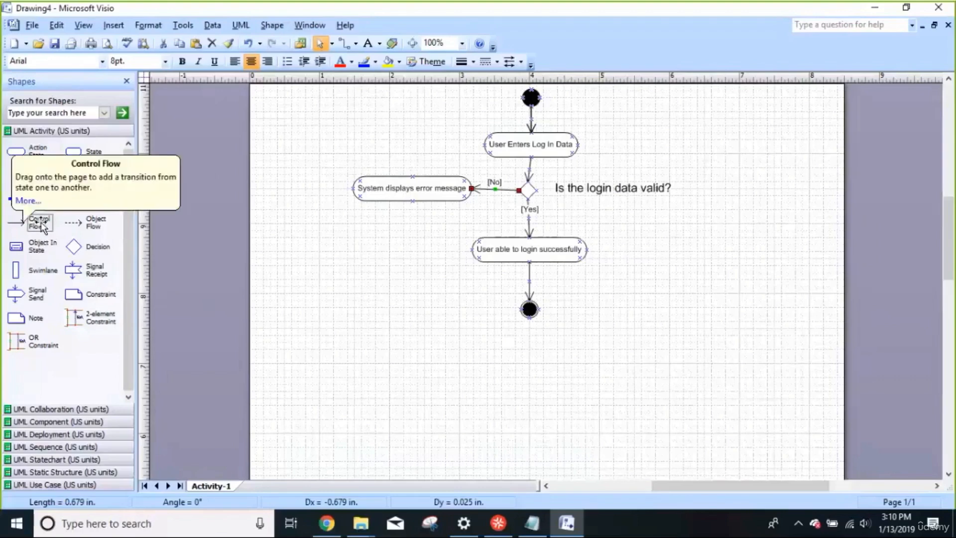
- Glue a Control Flow from 'System displays error message' back up to 'User Enters Log In Data'
drag(42, 227, 411, 140)
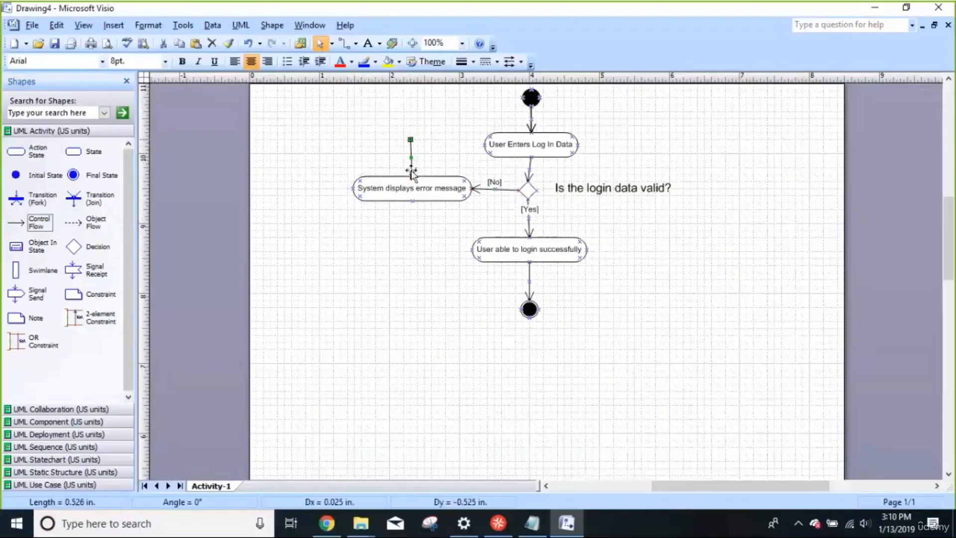
drag(412, 177, 479, 144)
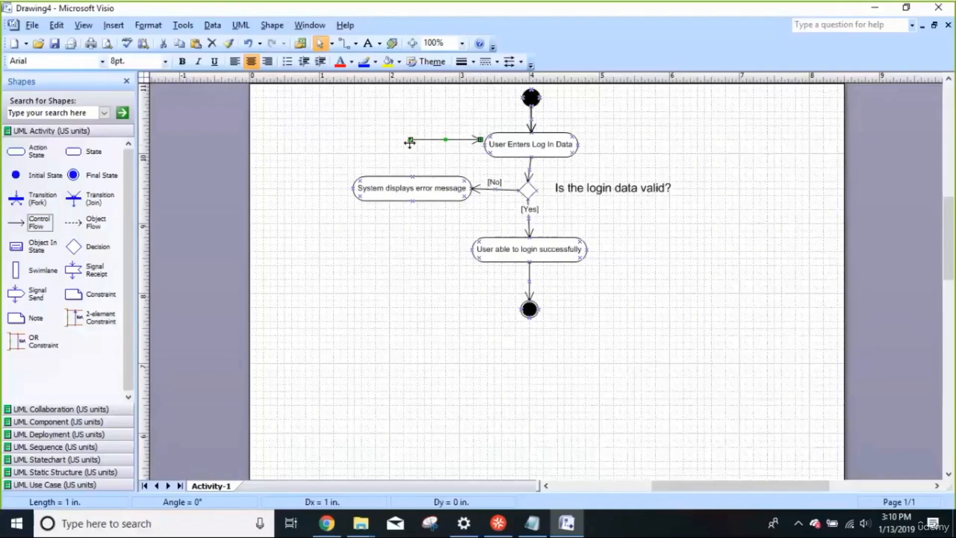
drag(410, 139, 445, 139)
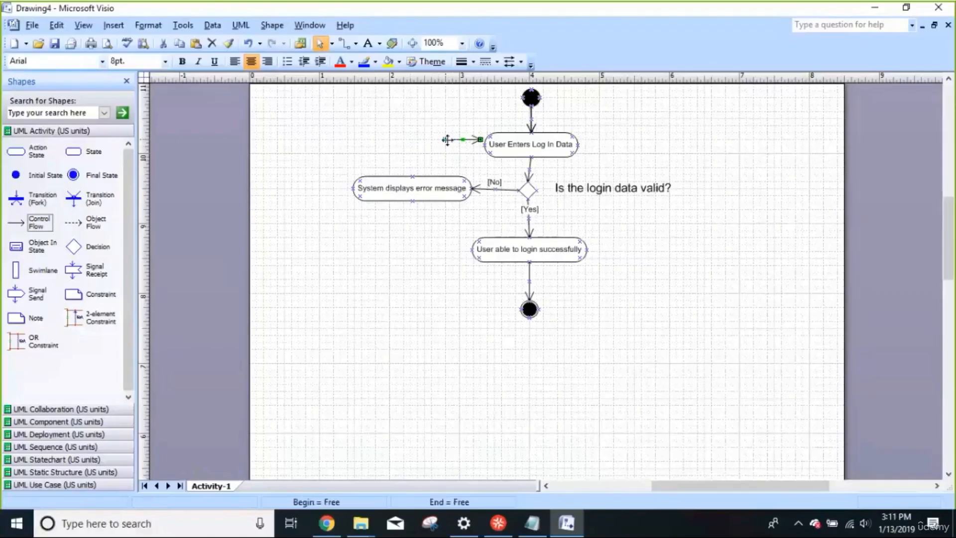
drag(444, 139, 446, 174)
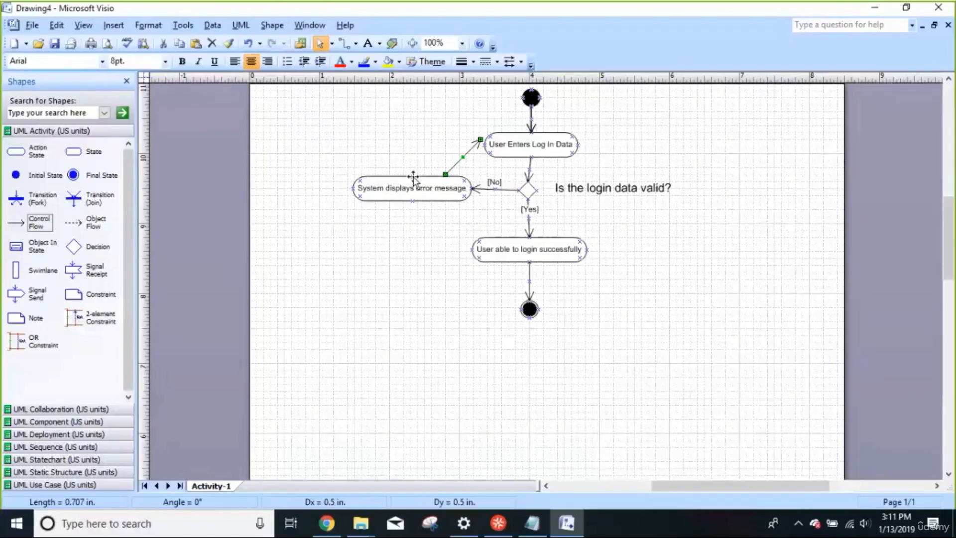
click(448, 175)
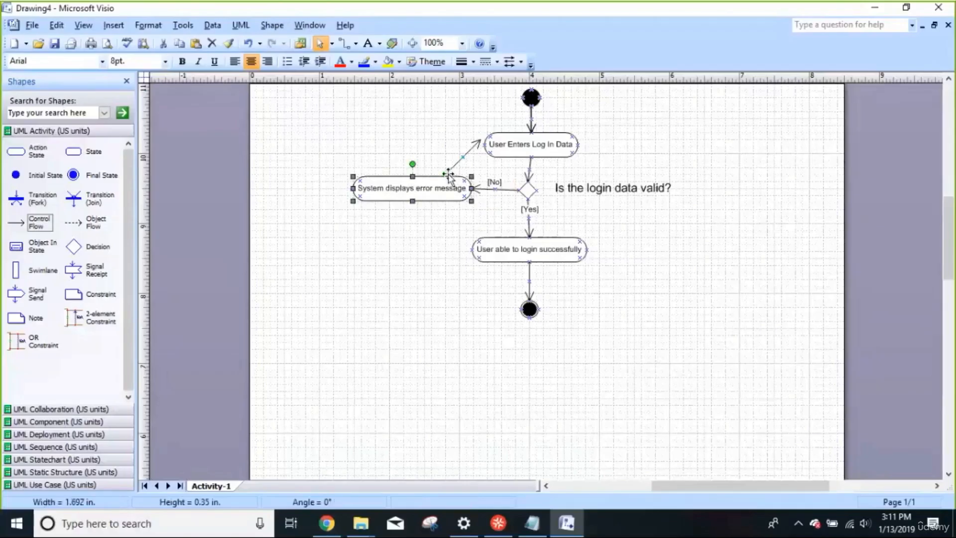
mouse_move(446, 171)
mouse_down()
mouse_move(444, 155)
mouse_move(446, 174)
mouse_up()
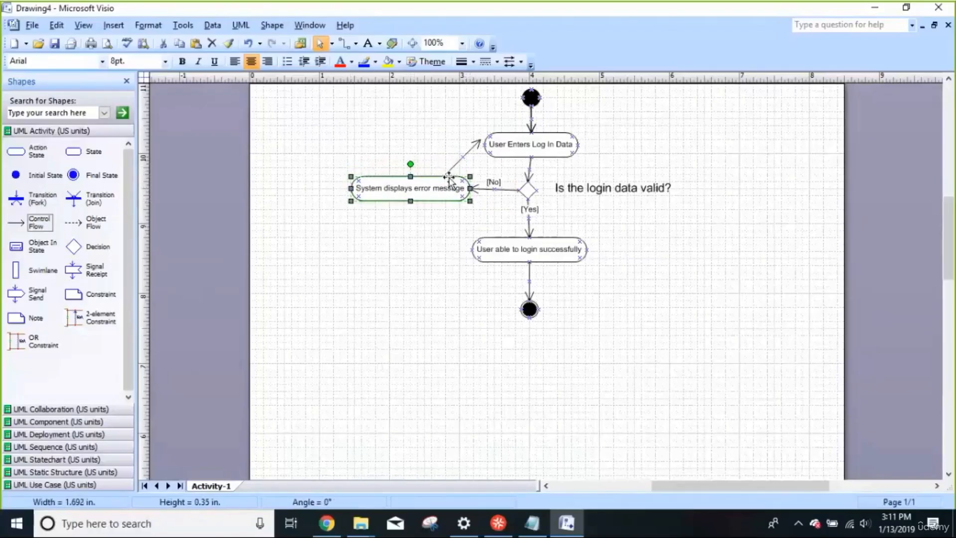
mouse_move(446, 174)
mouse_down()
mouse_move(447, 165)
mouse_move(447, 173)
mouse_up()
click(448, 165)
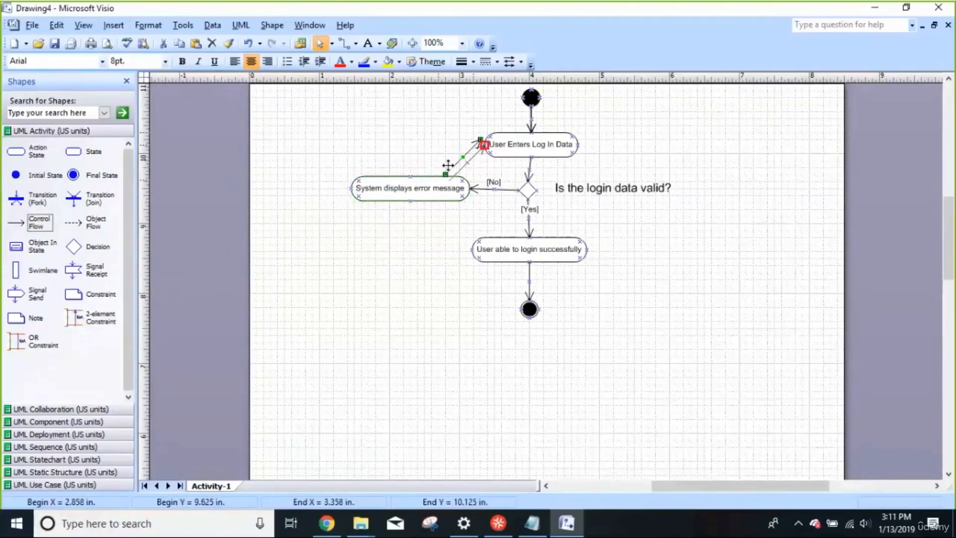
drag(448, 165, 424, 140)
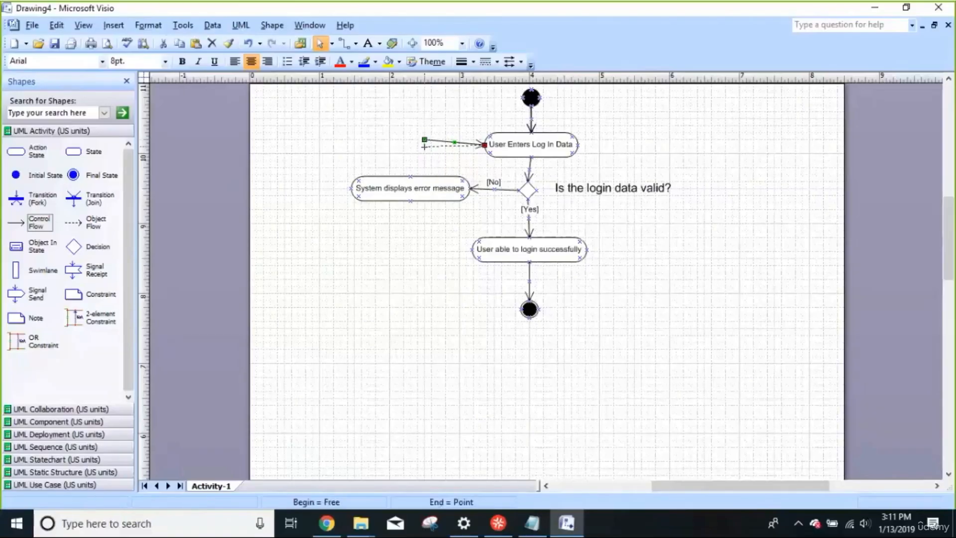
drag(424, 141, 411, 174)
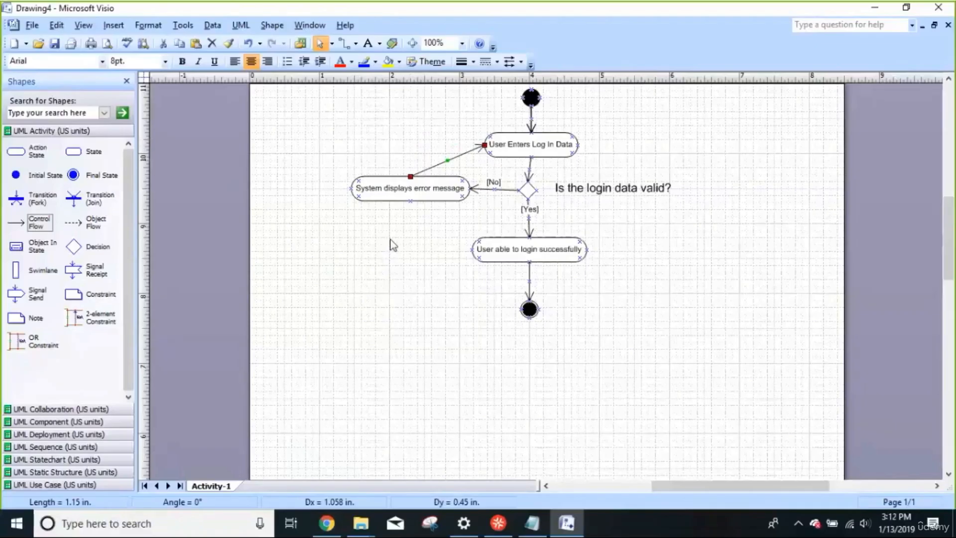
- Change the return arrow into 'User Enters Log In Data' to a Right-Angle Connector
double_click(442, 158)
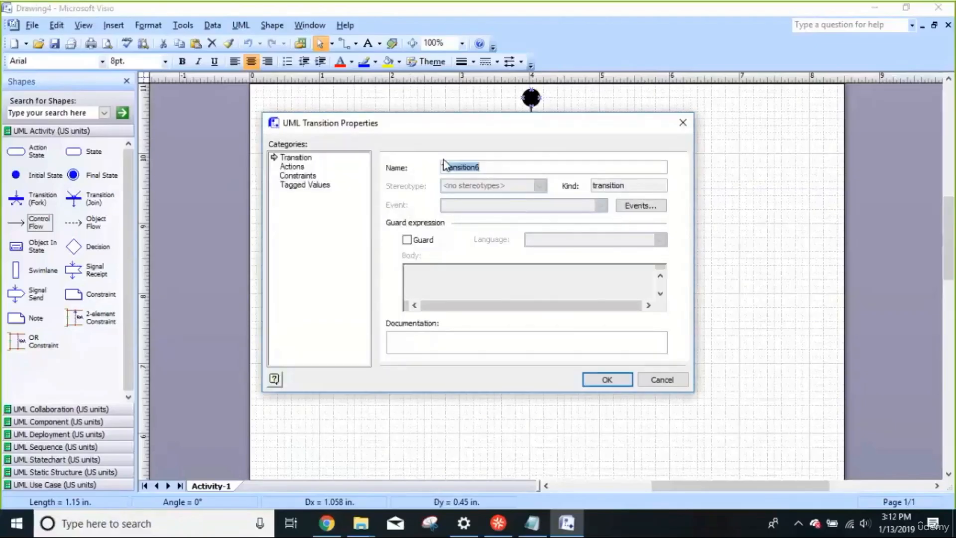
click(683, 124)
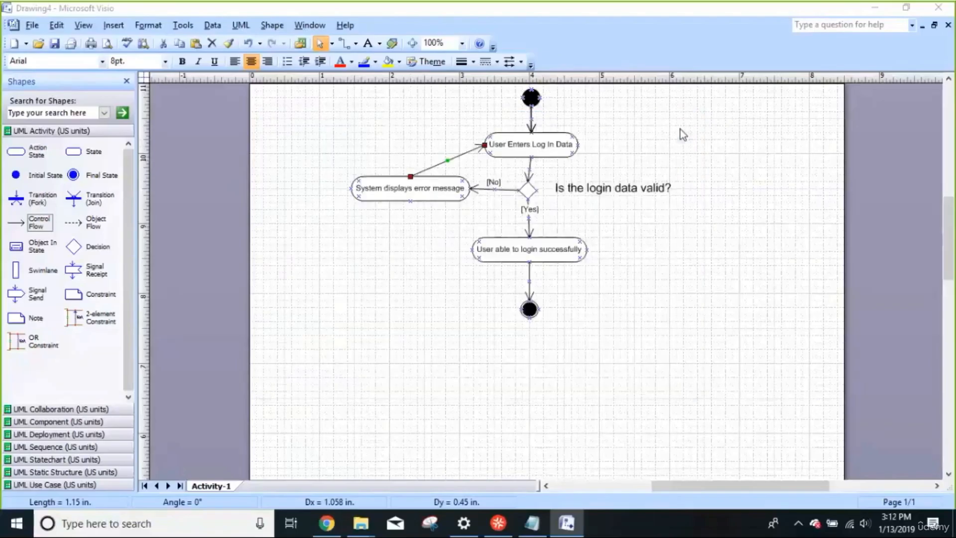
right_click(448, 159)
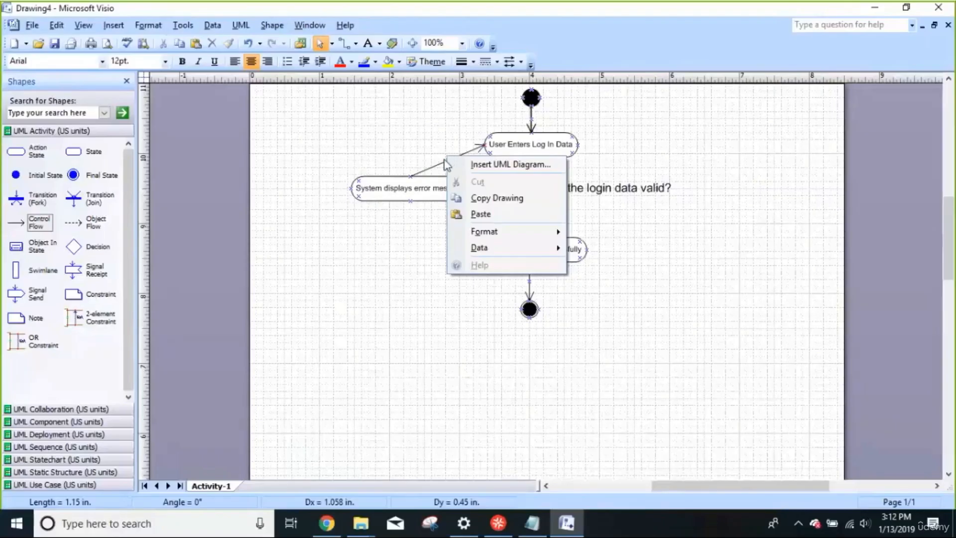
click(434, 153)
click(444, 160)
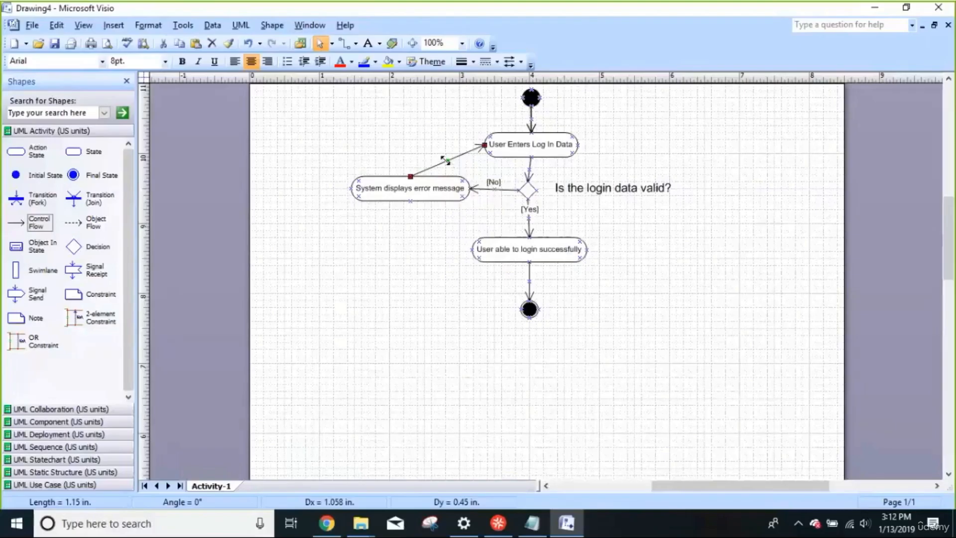
right_click(447, 161)
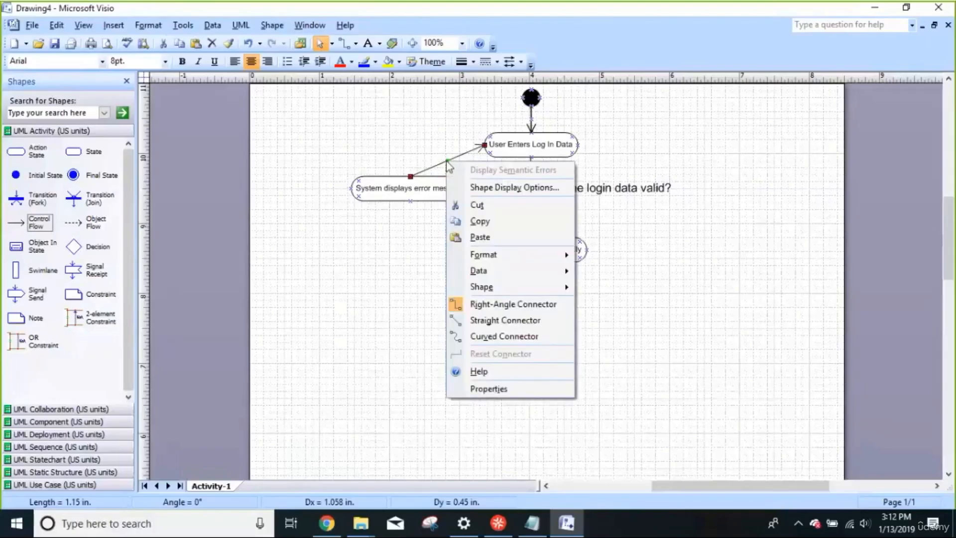
click(524, 304)
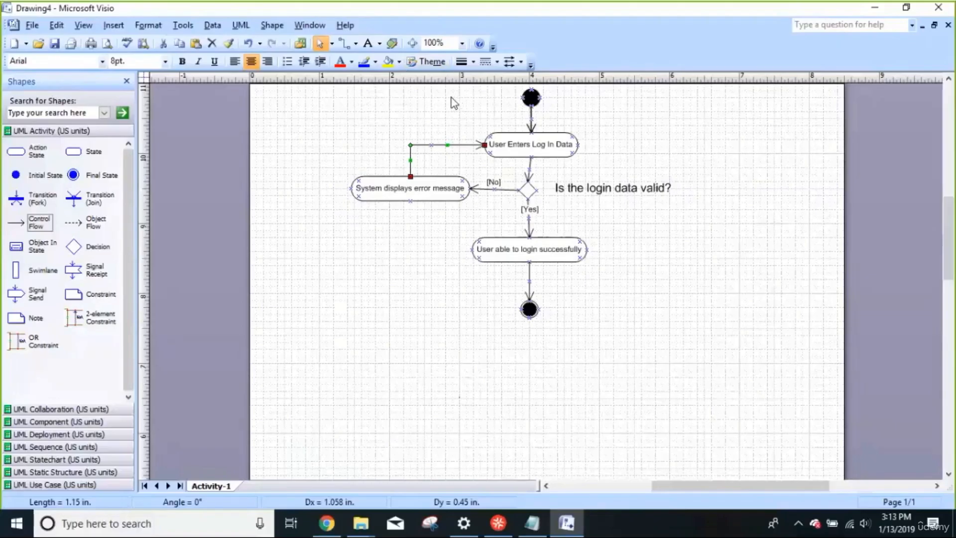
- Move the start node slightly lower and resize it together with the 'User Enters Log In Data' action
click(534, 98)
drag(533, 97, 531, 105)
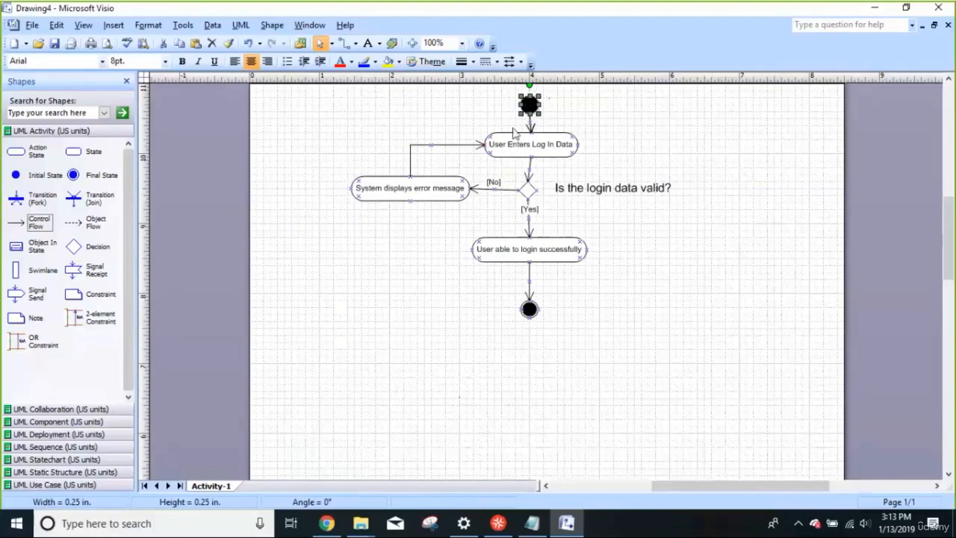
shift+click(523, 142)
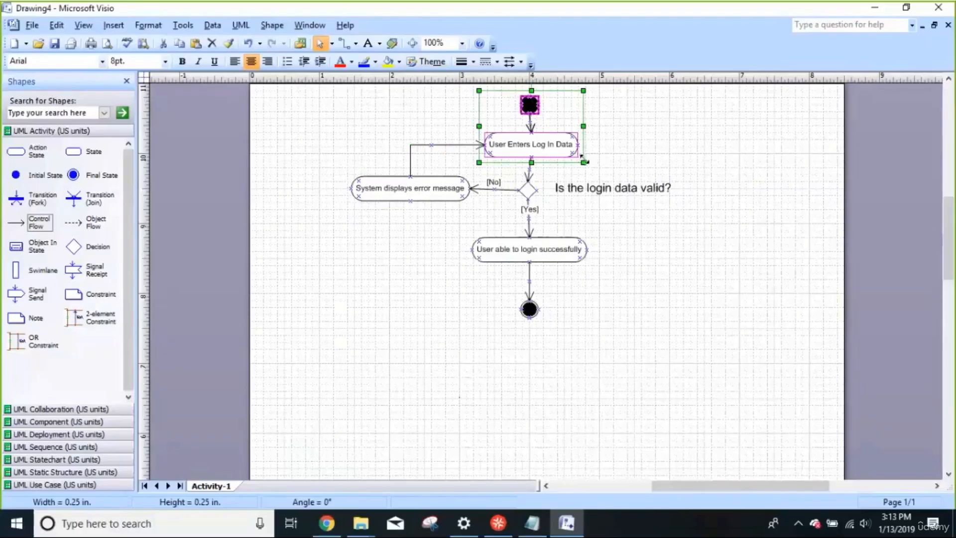
mouse_move(583, 161)
mouse_down()
mouse_move(640, 199)
mouse_move(613, 165)
mouse_move(565, 159)
mouse_move(575, 159)
mouse_up()
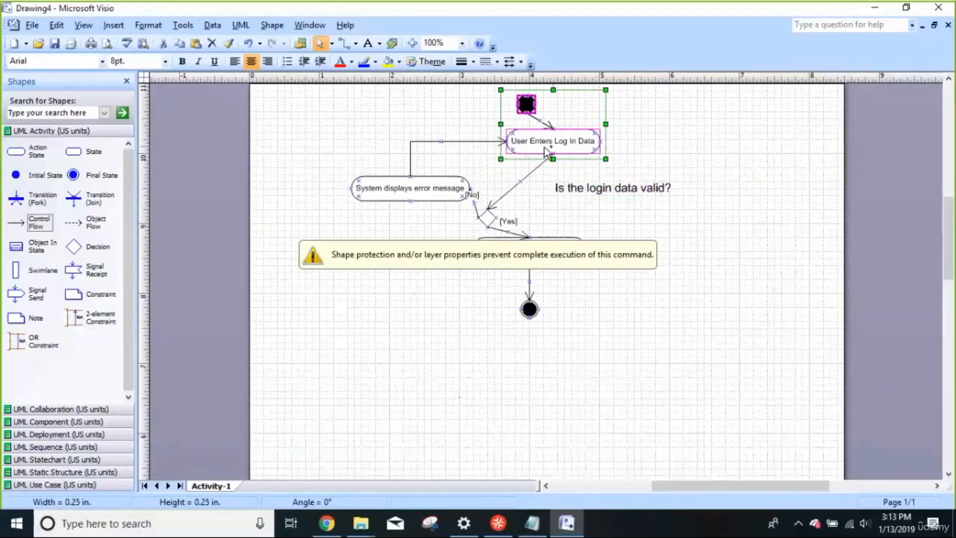
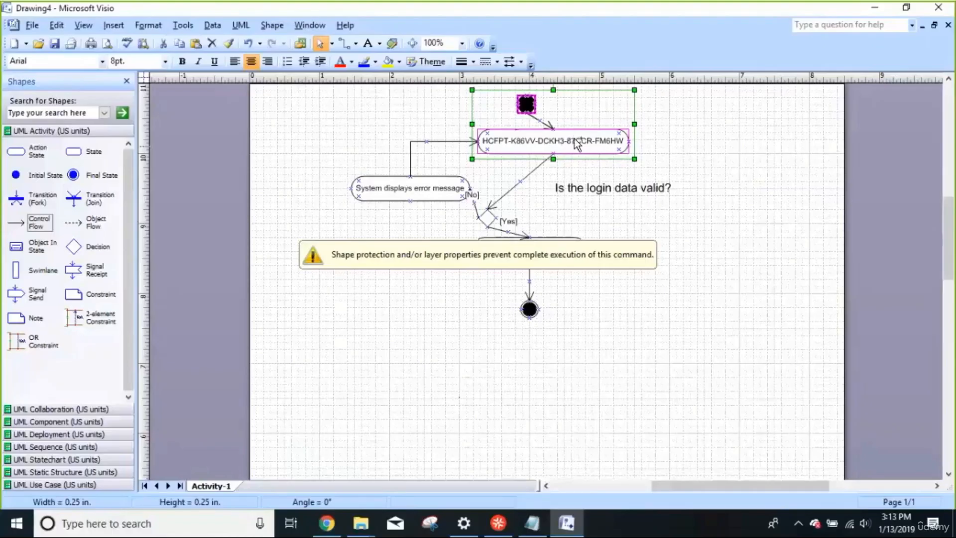
- Paste text into the login action, attempt to undo it, and reattach the arrow end to the decision diamond
key(ctrl+z)
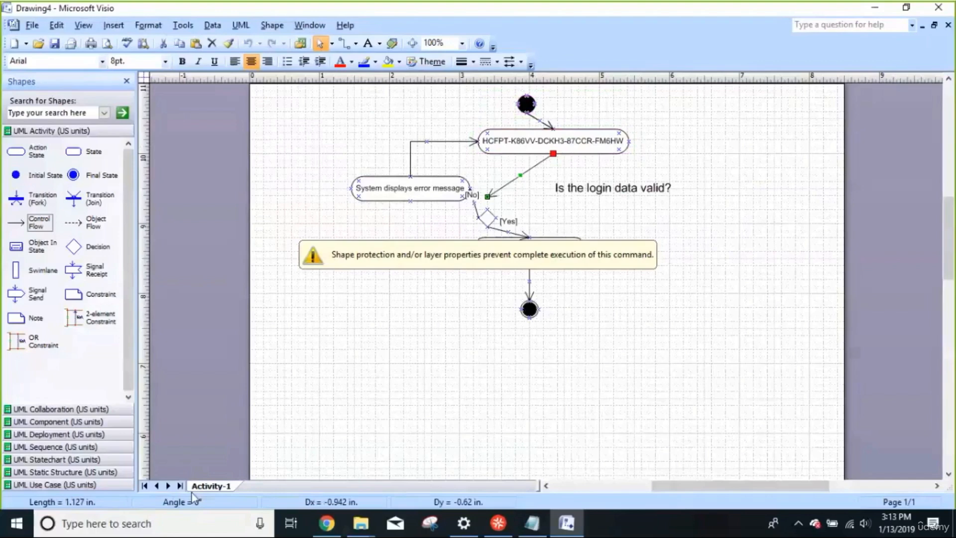
mouse_move(488, 197)
mouse_down()
mouse_move(504, 195)
mouse_move(492, 198)
mouse_up()
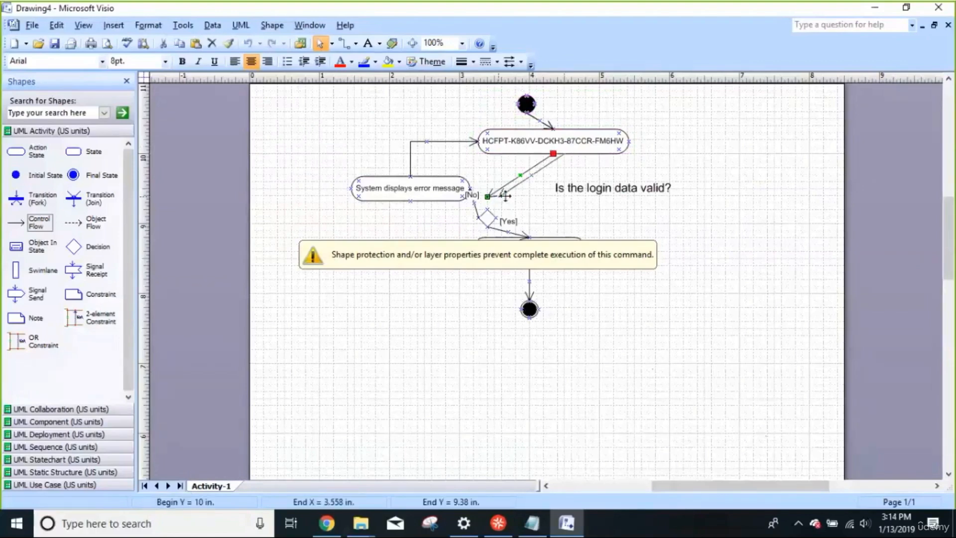
click(515, 340)
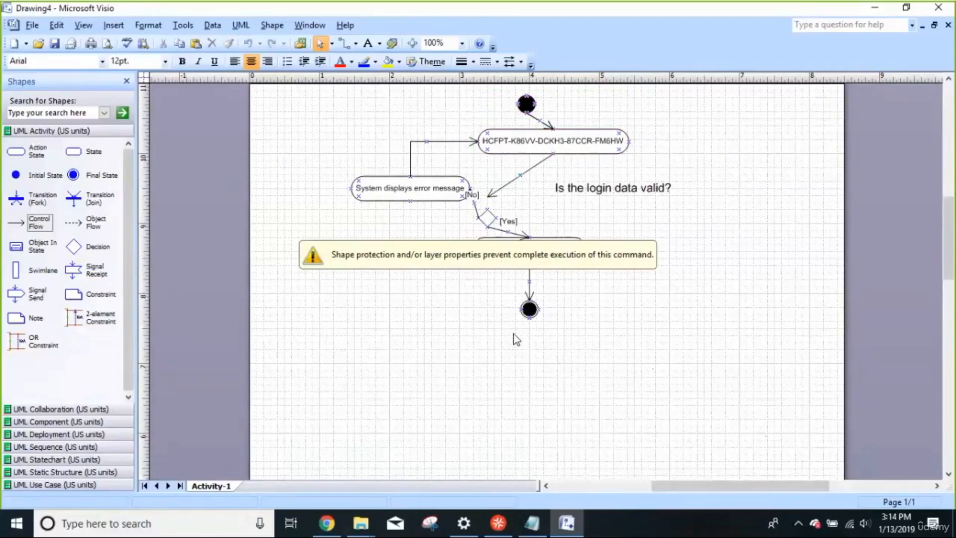
key(ctrl+z)
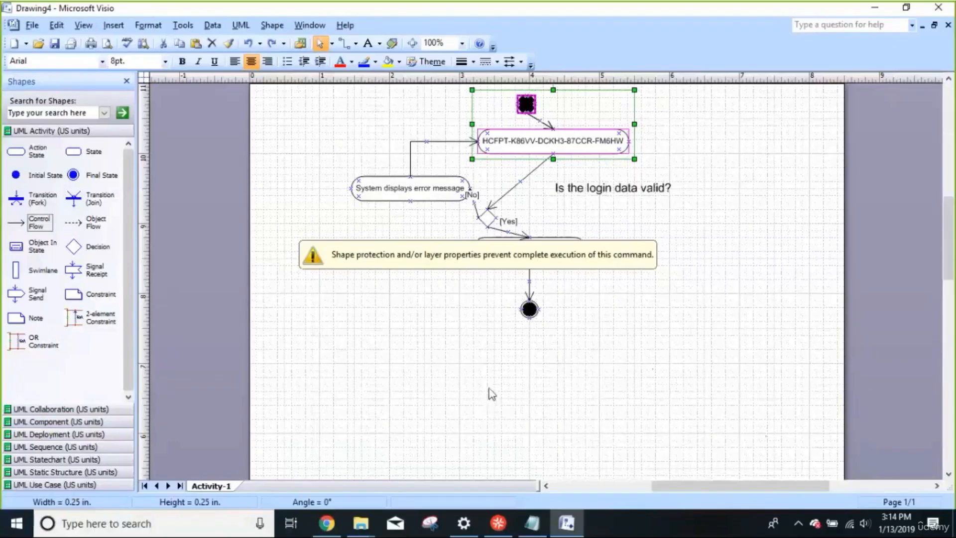
key(Delete)
key(Delete)
click(56, 28)
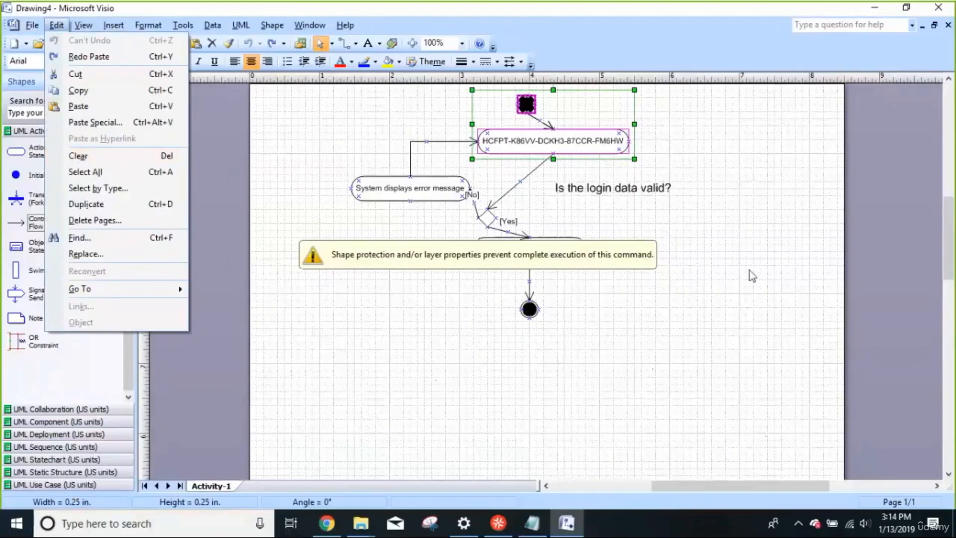
click(791, 103)
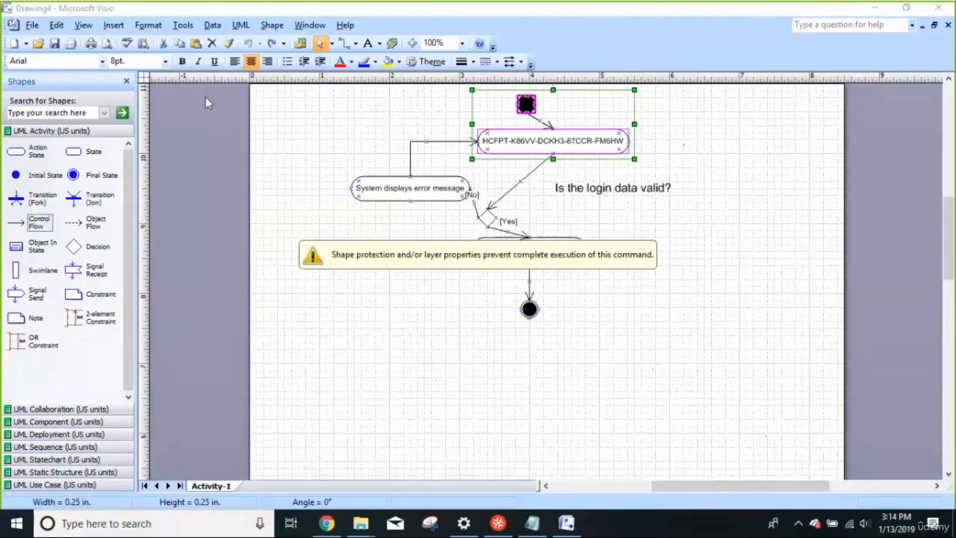
click(97, 113)
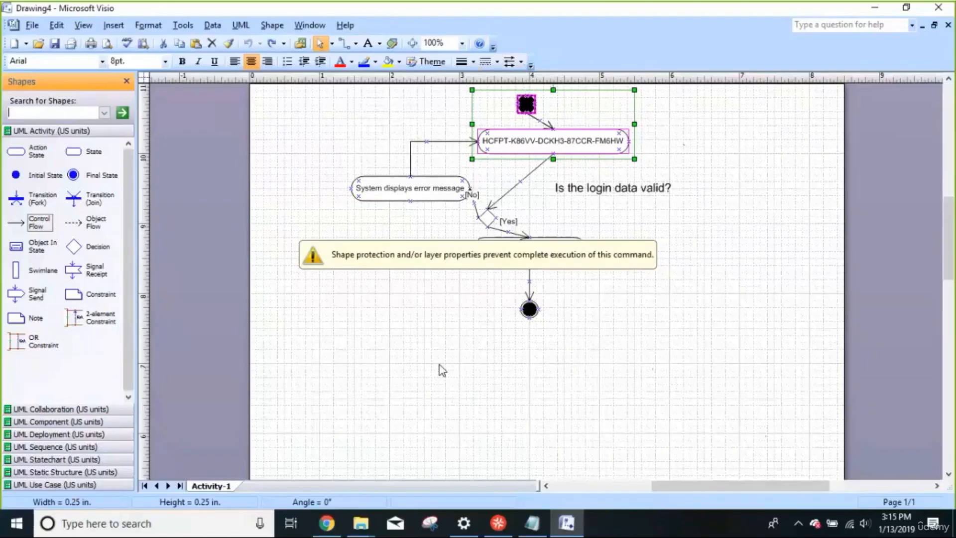
- Add the decision diamond, login-success action, [Yes] arrow, final node and diagonal arrow to the selection
shift+click(487, 219)
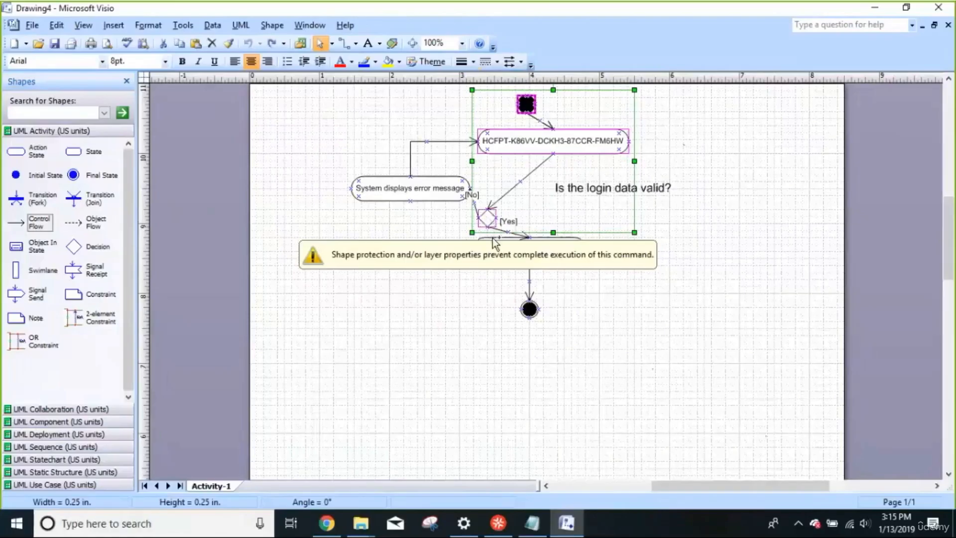
shift+click(497, 241)
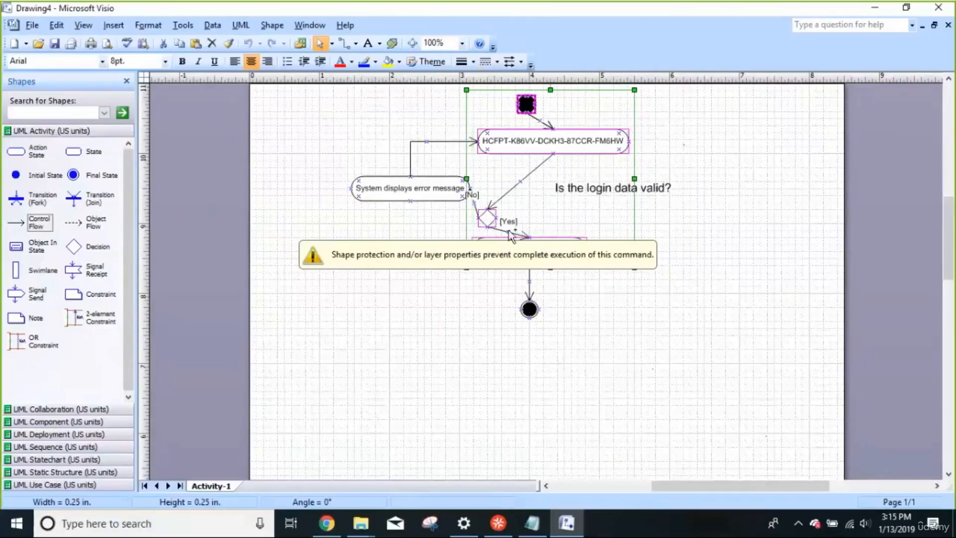
shift+click(509, 234)
shift+click(537, 308)
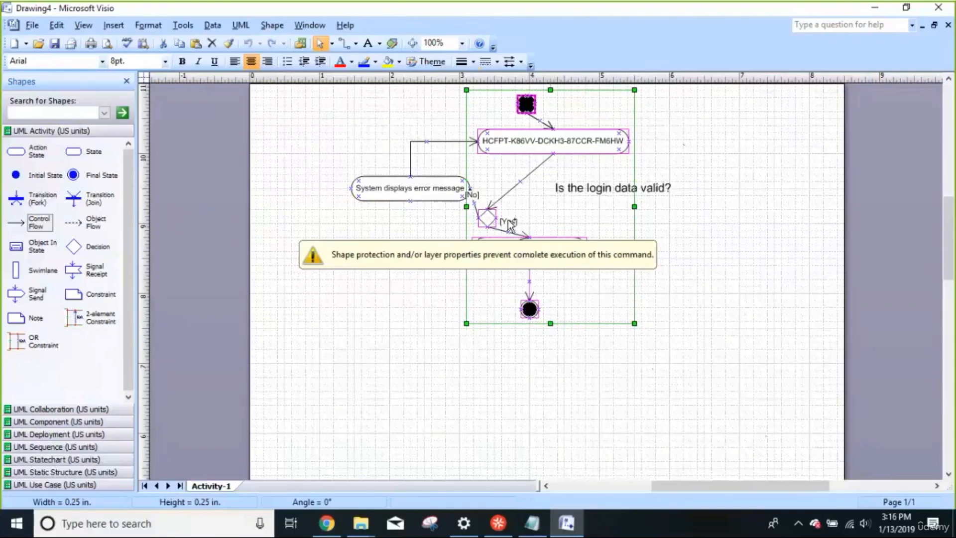
shift+click(519, 181)
- Centre the selected start node, actions, decision and final node on one vertical line with Align Shapes
click(272, 25)
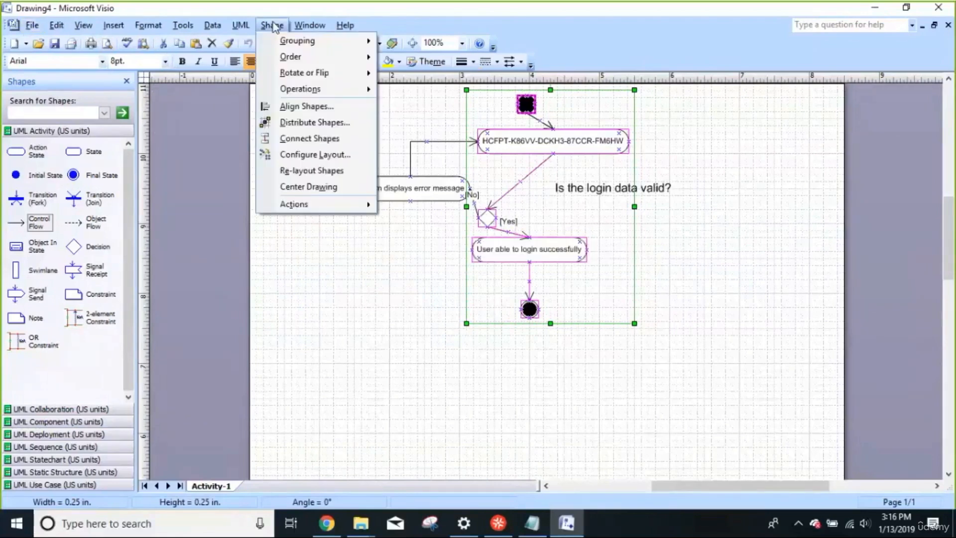
click(304, 106)
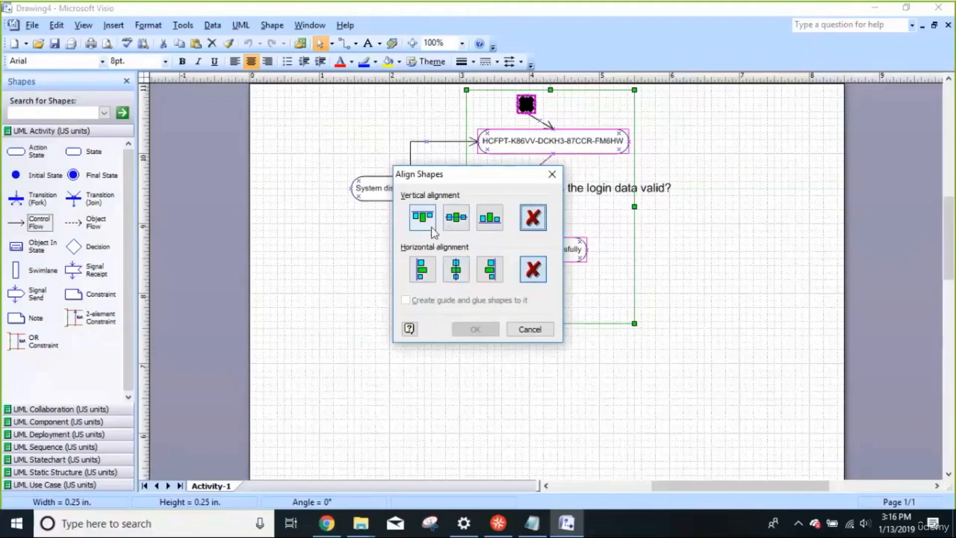
click(456, 270)
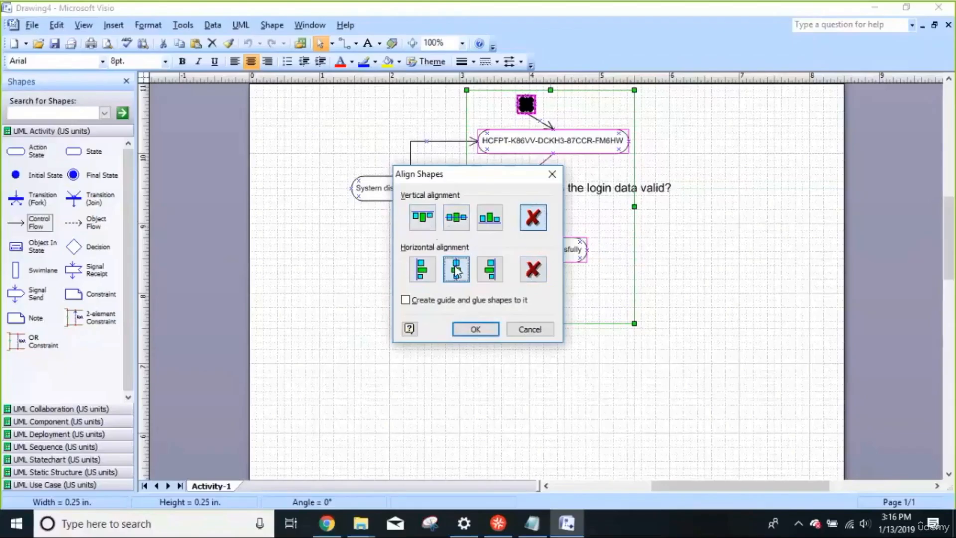
click(474, 330)
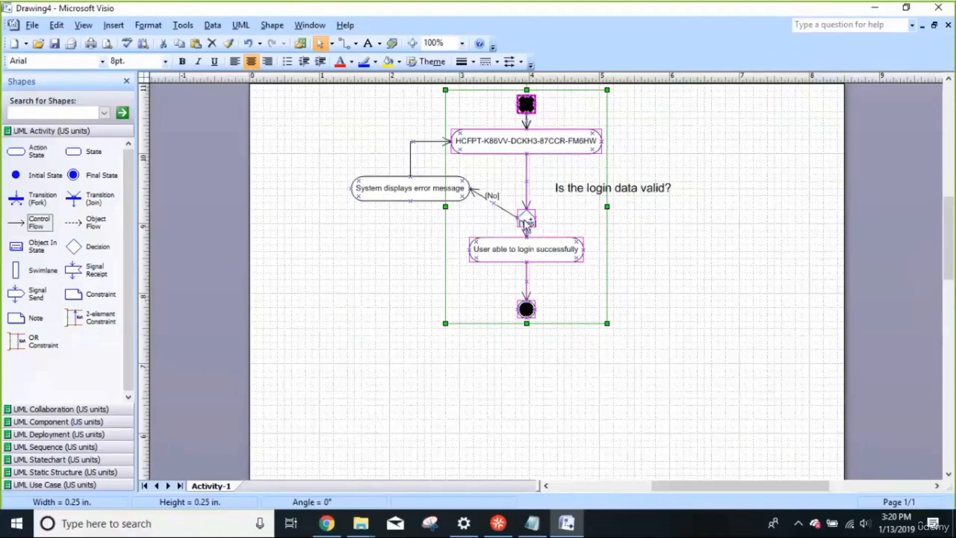
- Select the decision diamond and 'System displays error message' state, excluding the login-state connector
click(550, 206)
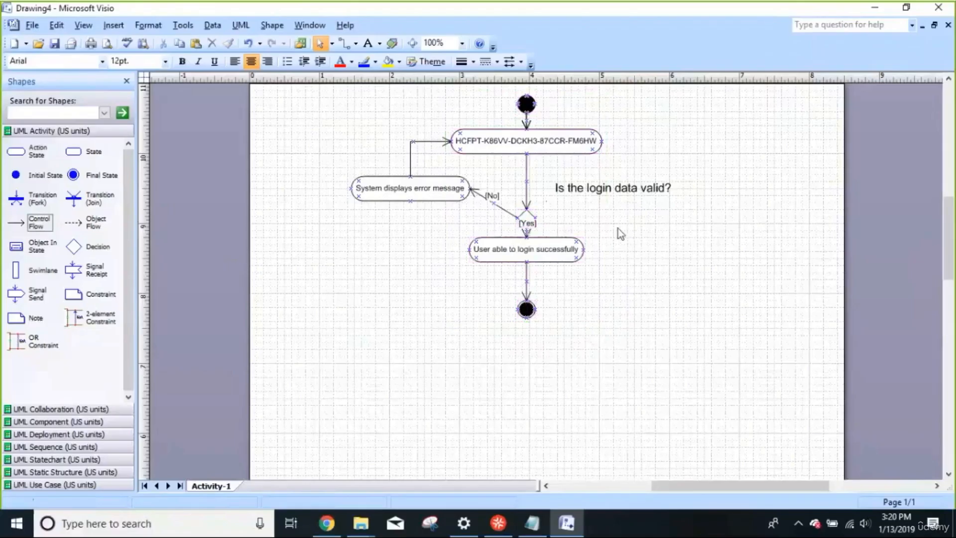
click(526, 209)
ctrl+click(527, 221)
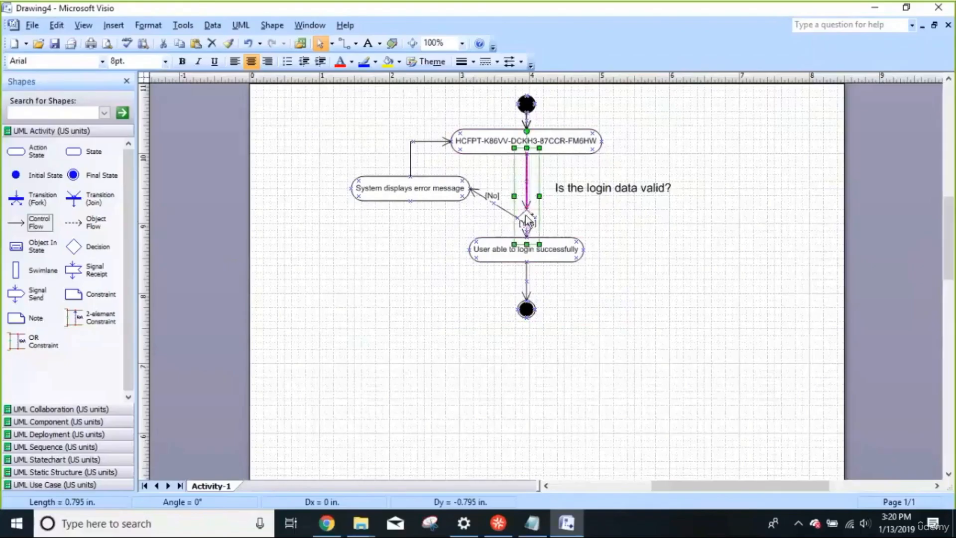
ctrl+click(526, 216)
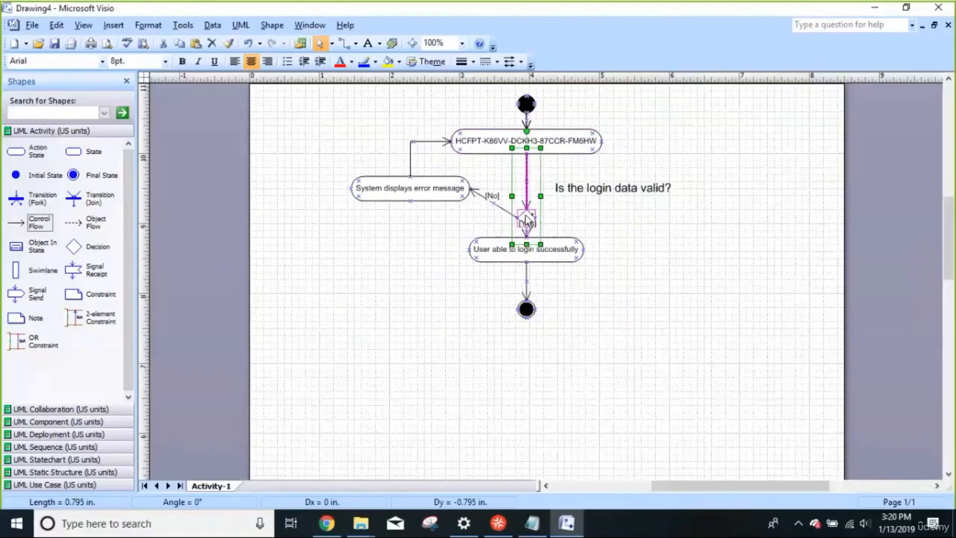
ctrl+click(527, 185)
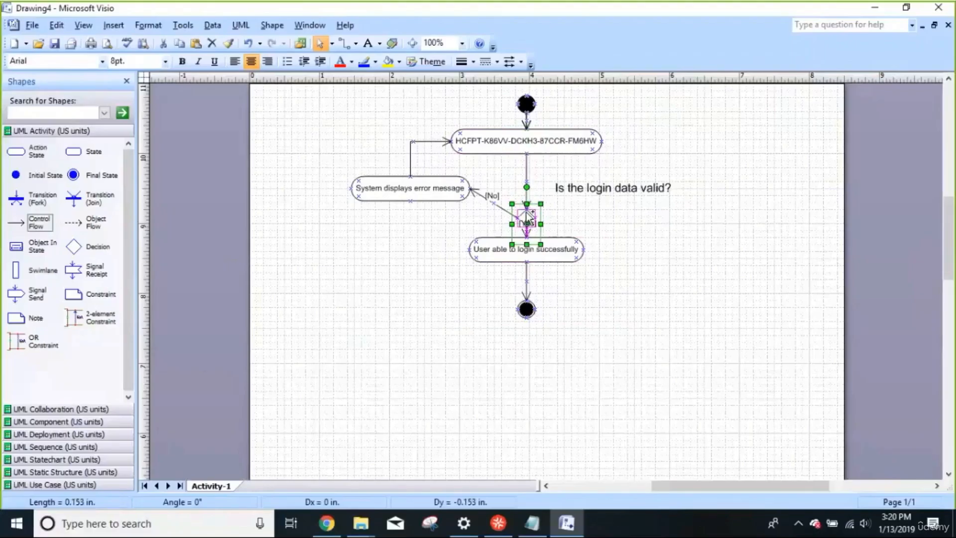
ctrl+click(411, 186)
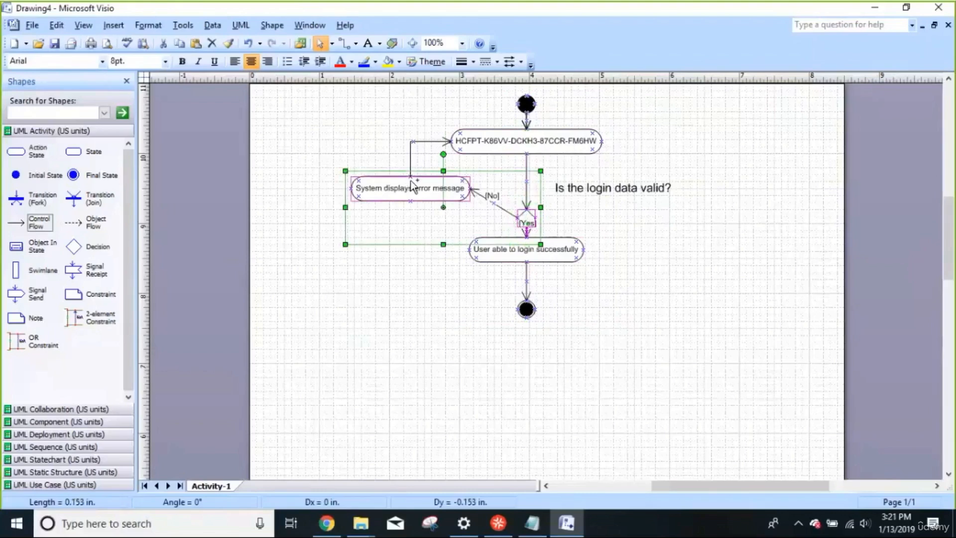
- Align the error message state and decision diamond along their middles using Align Shapes
ctrl+click(417, 154)
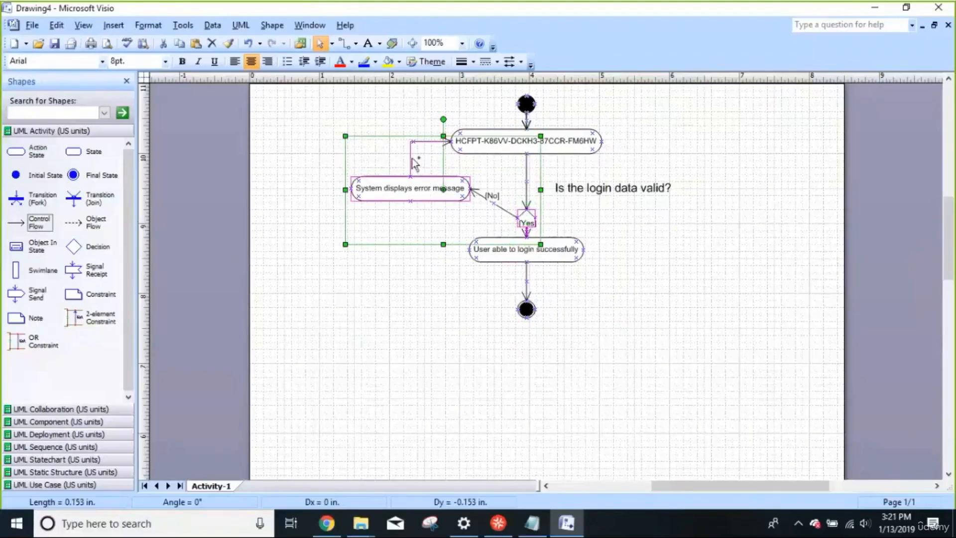
ctrl+click(412, 159)
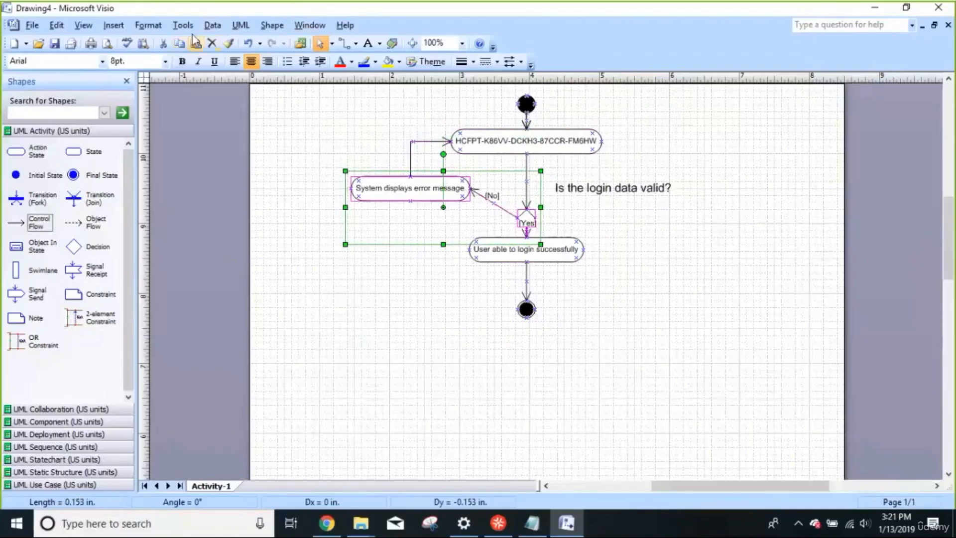
click(274, 30)
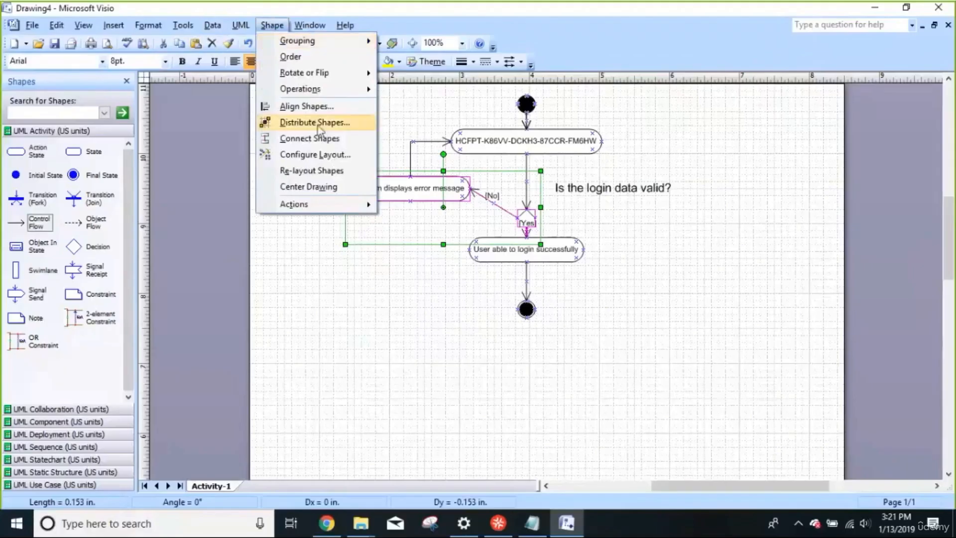
click(323, 110)
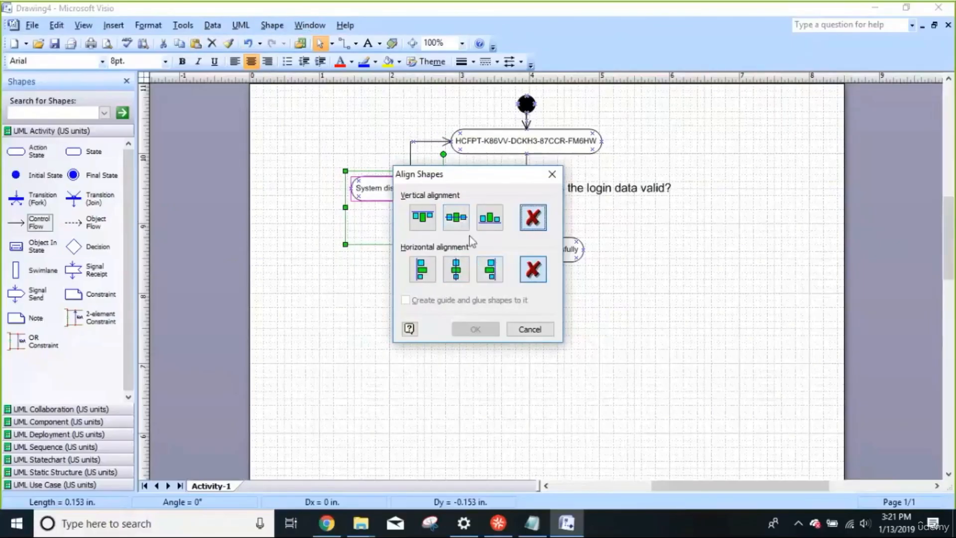
click(451, 225)
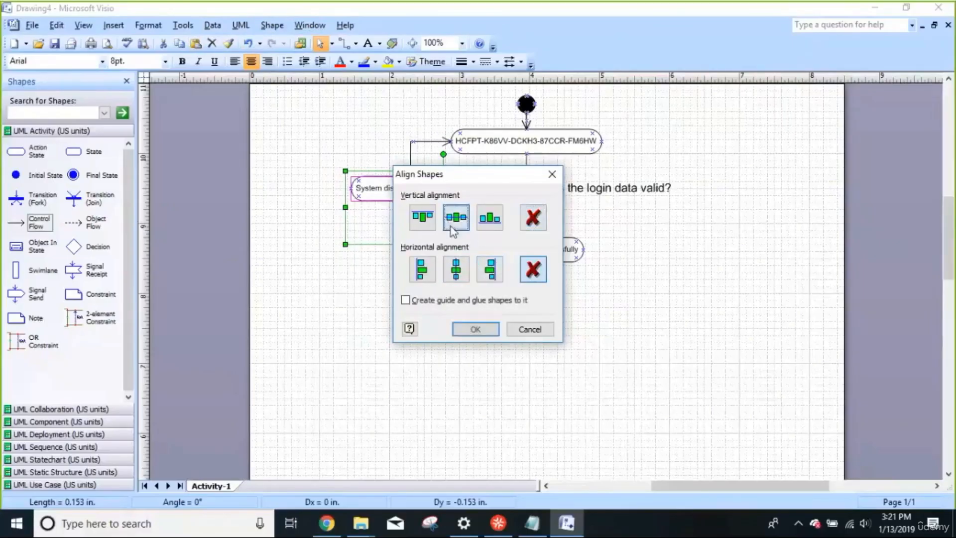
click(478, 328)
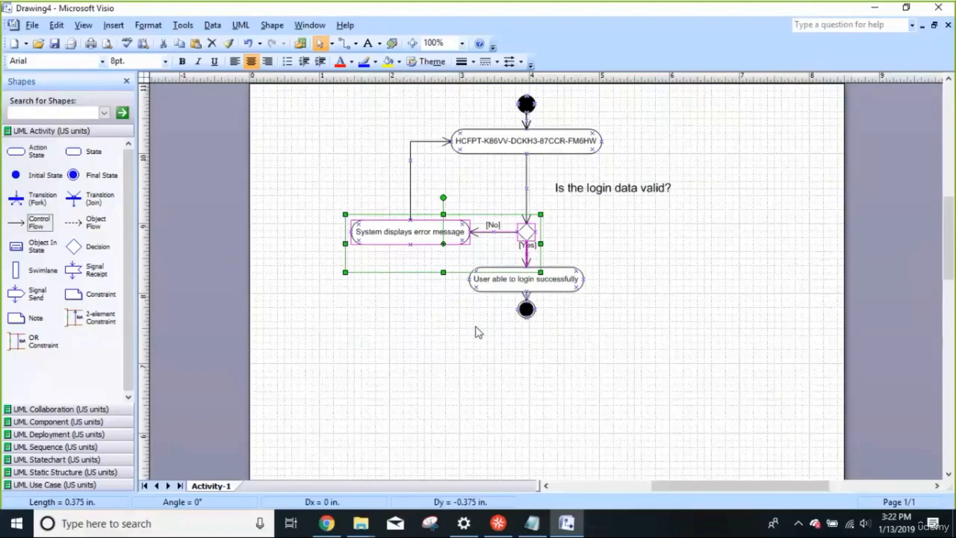
- Save the drawing as 'Login Activity Diagram' with the Drawing file type
click(31, 26)
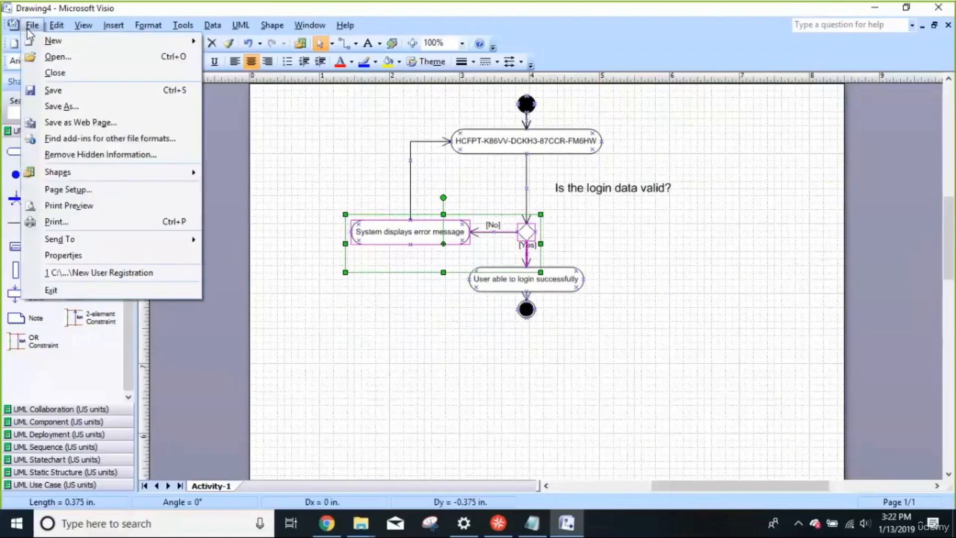
click(73, 108)
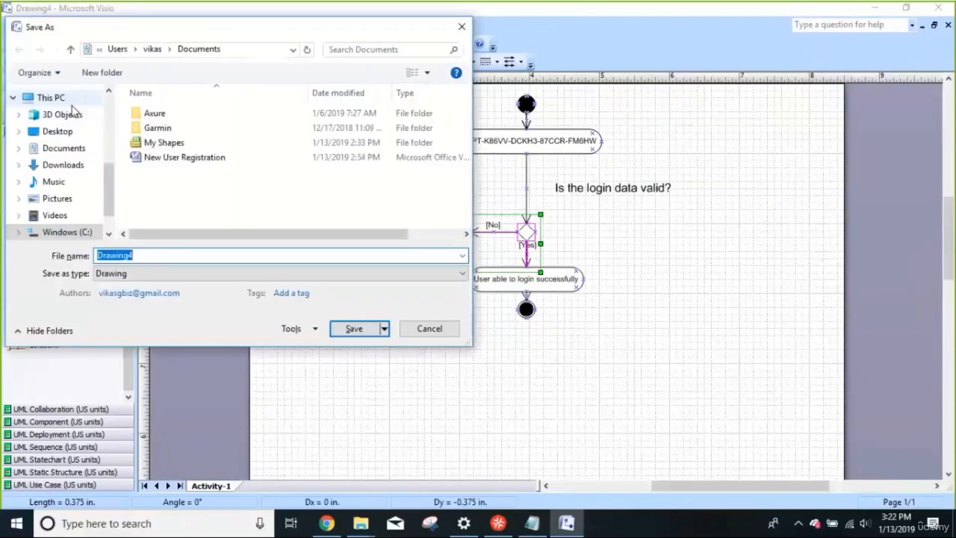
click(176, 254)
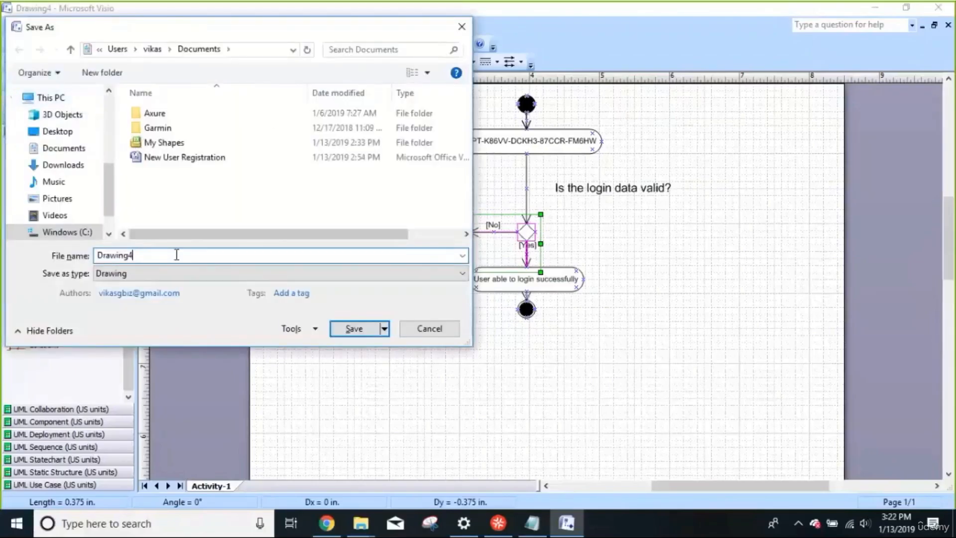
key(BackSpace)
key(BackSpace)
key(BackSpace)
key(BackSpace)
key(BackSpace)
key(BackSpace)
key(BackSpace)
key(BackSpace)
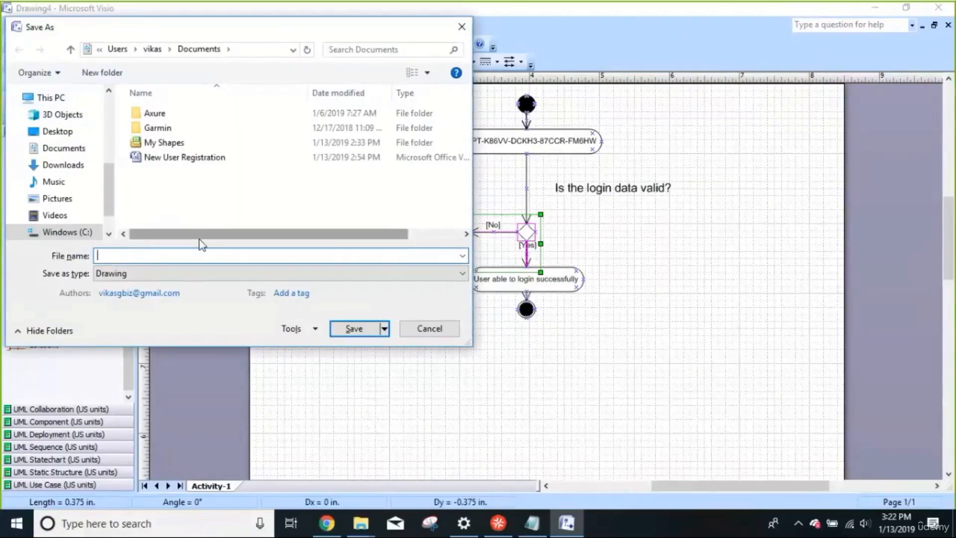
text(Login Activity Diag)
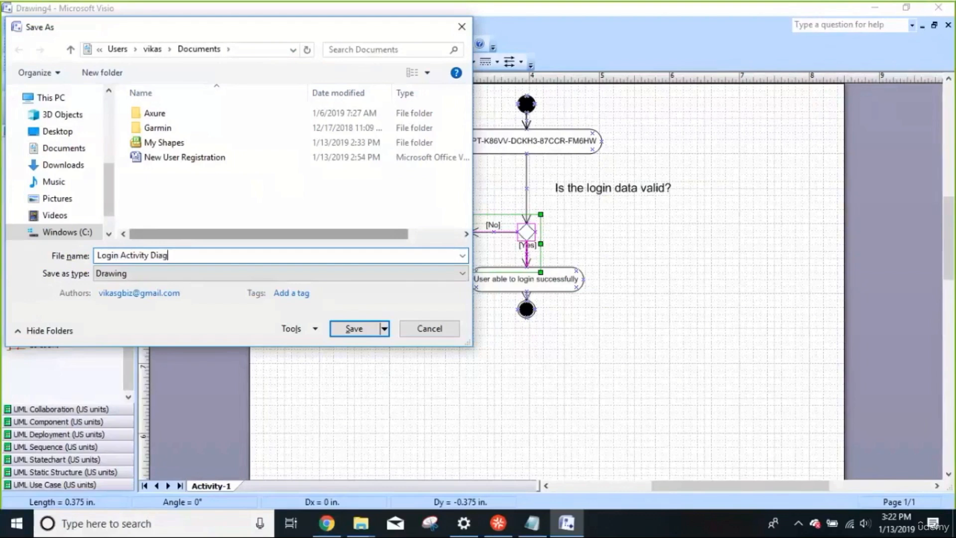
text(ram)
click(138, 271)
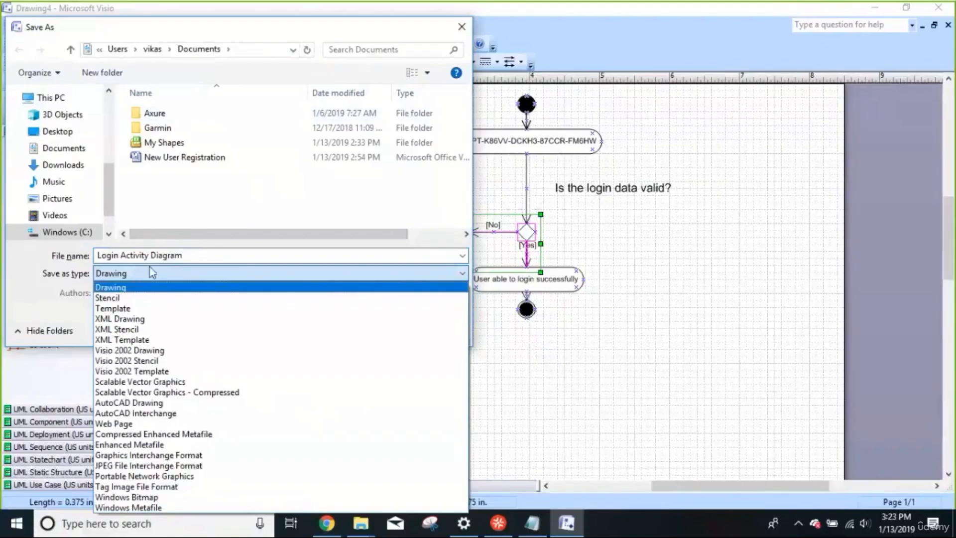
click(185, 217)
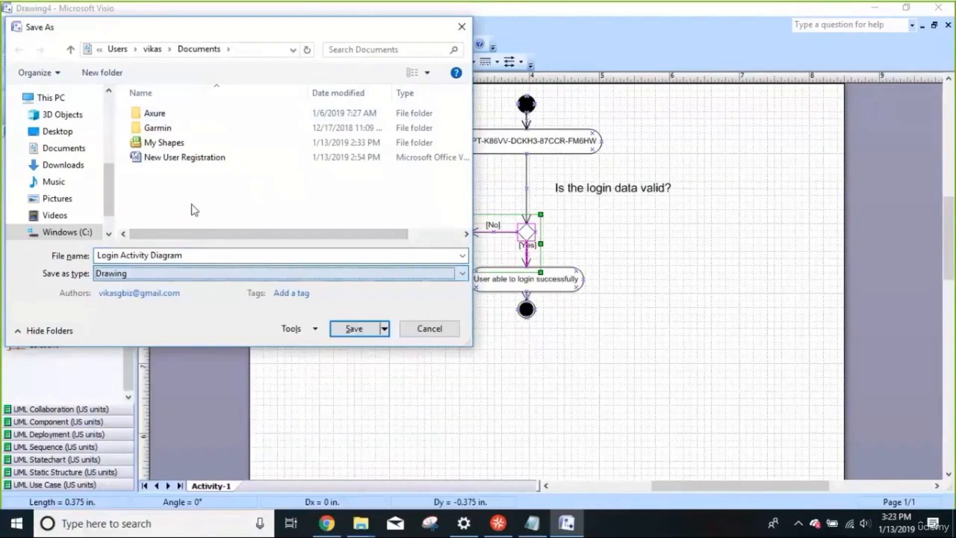
click(353, 329)
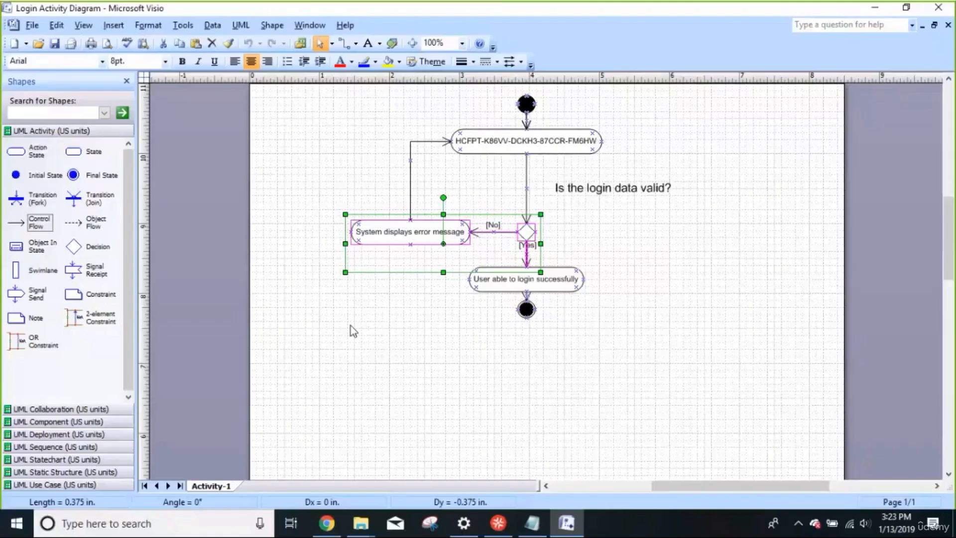
- Create a new UML Model Diagram (US units) drawing from the Software and Database templates
click(30, 26)
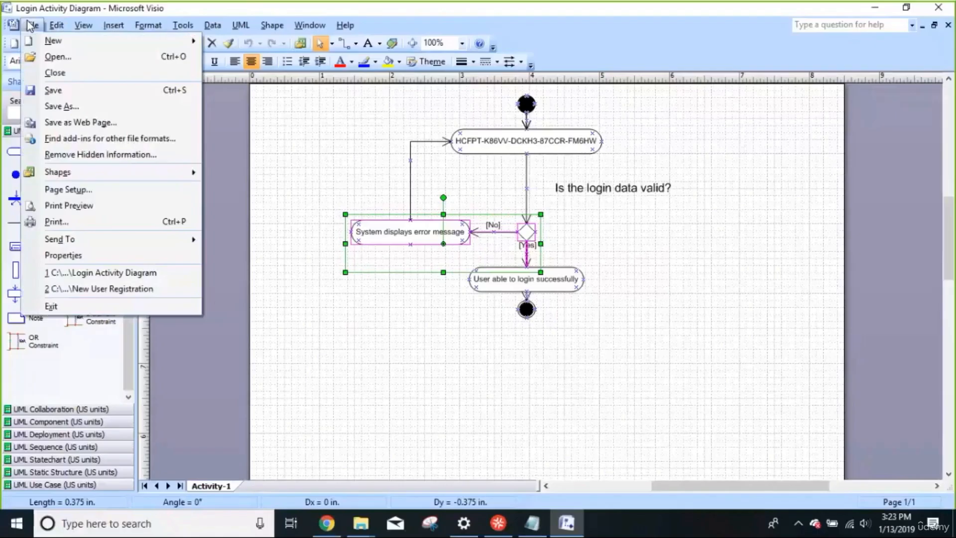
mouse_move(55, 41)
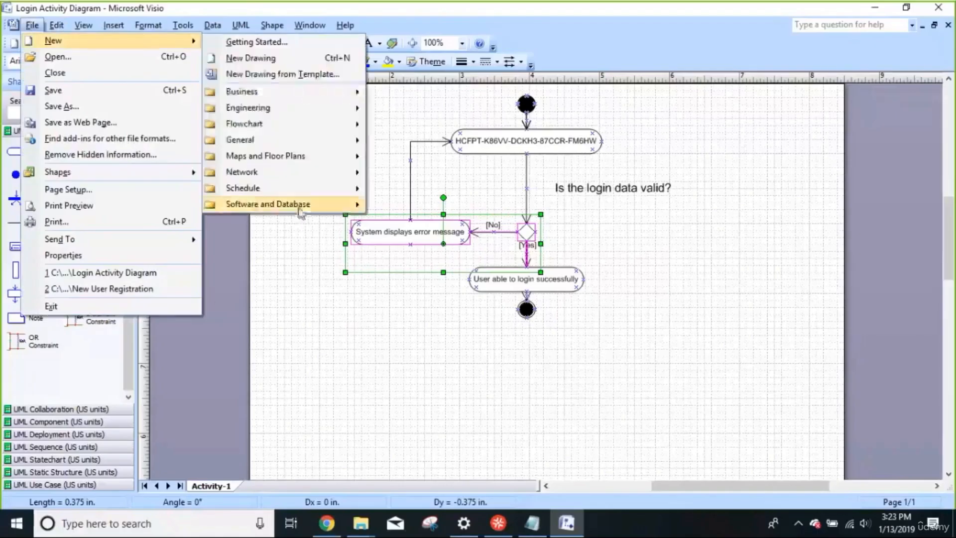
mouse_move(301, 208)
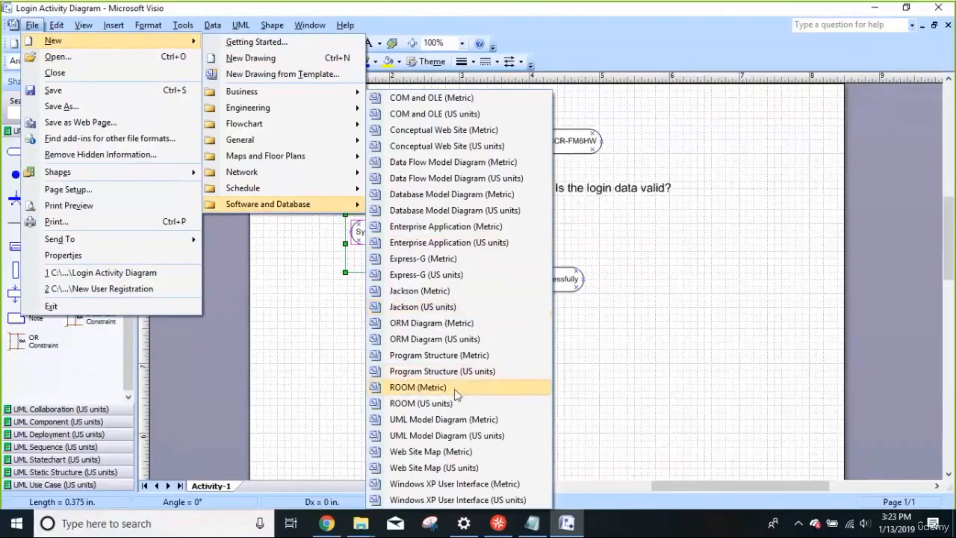
click(473, 436)
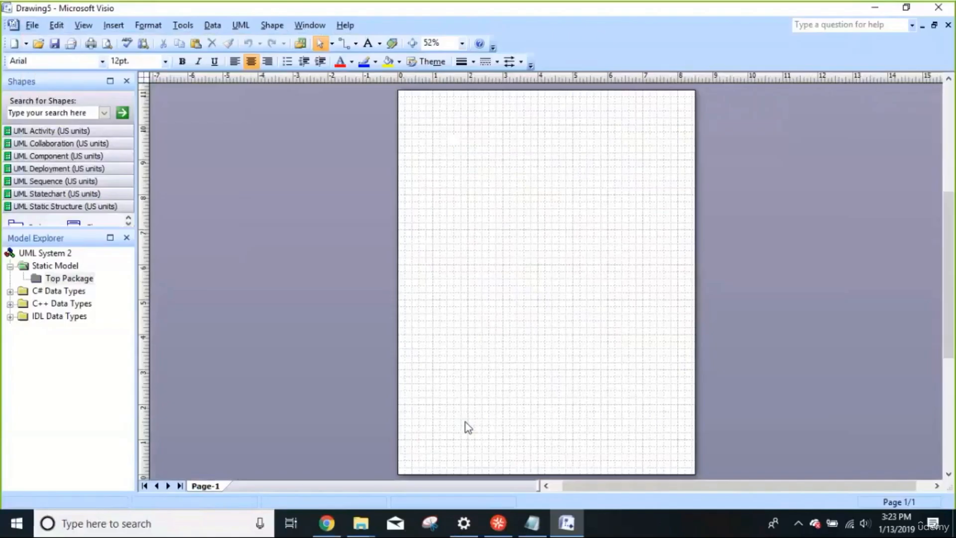
- Close the model explorer and zoom the new page to 100%
click(126, 238)
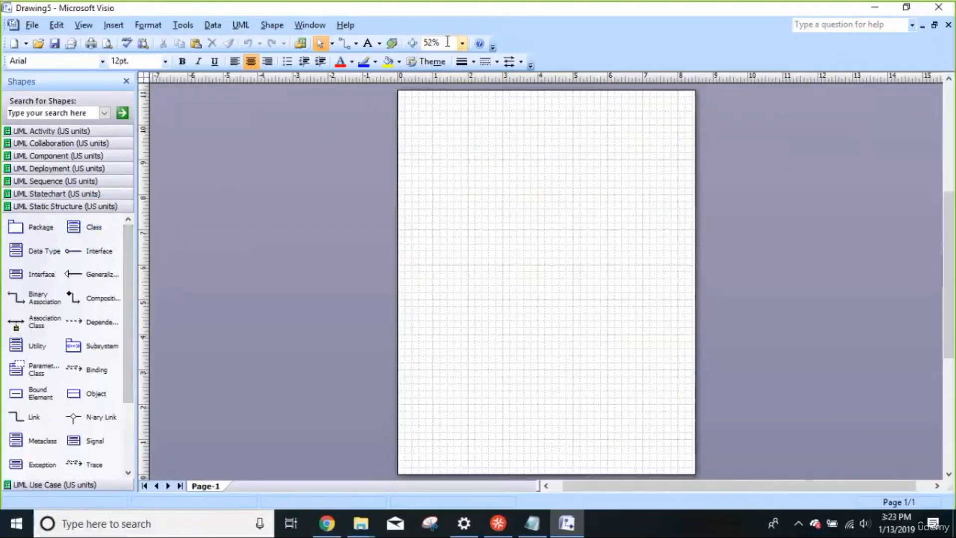
click(462, 44)
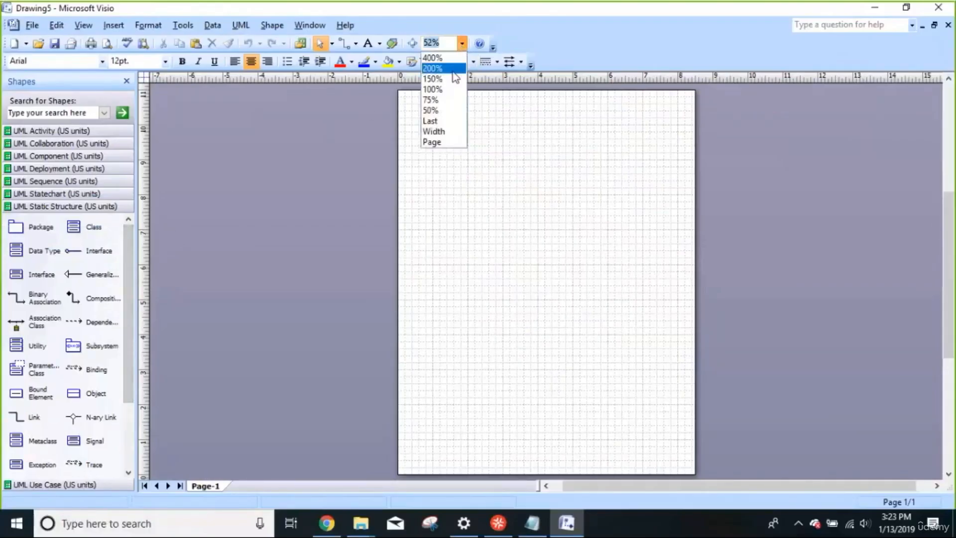
click(451, 90)
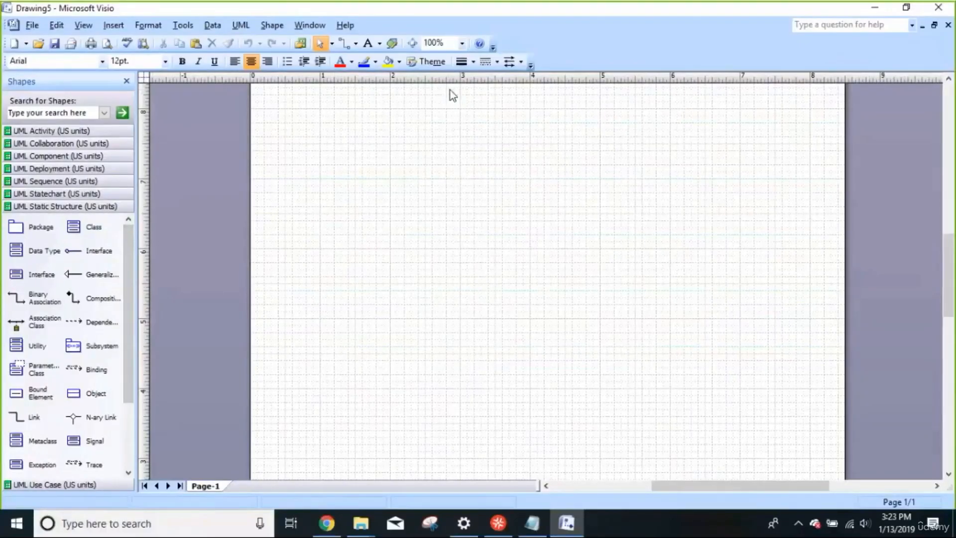
- Open the UML Use Case (US units) stencil in the Shapes pane
click(949, 79)
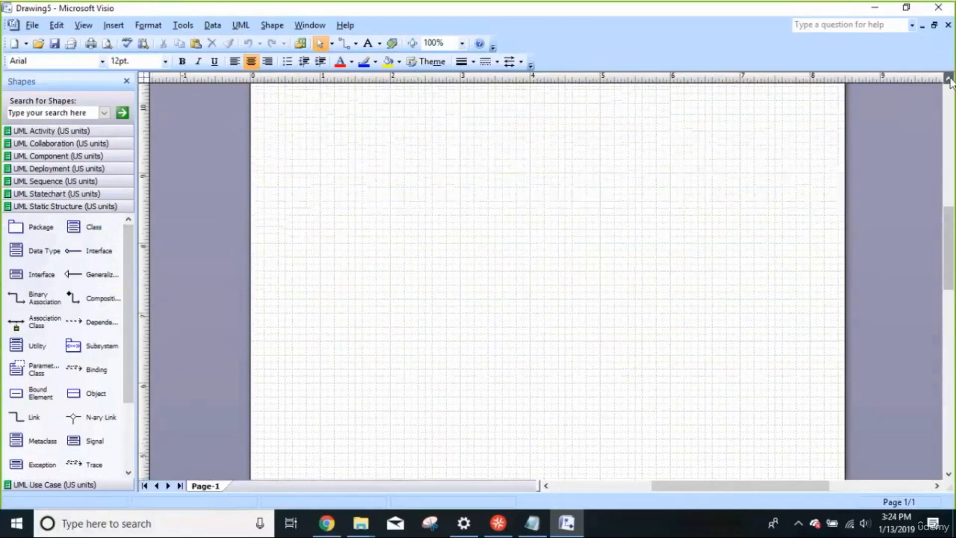
click(948, 79)
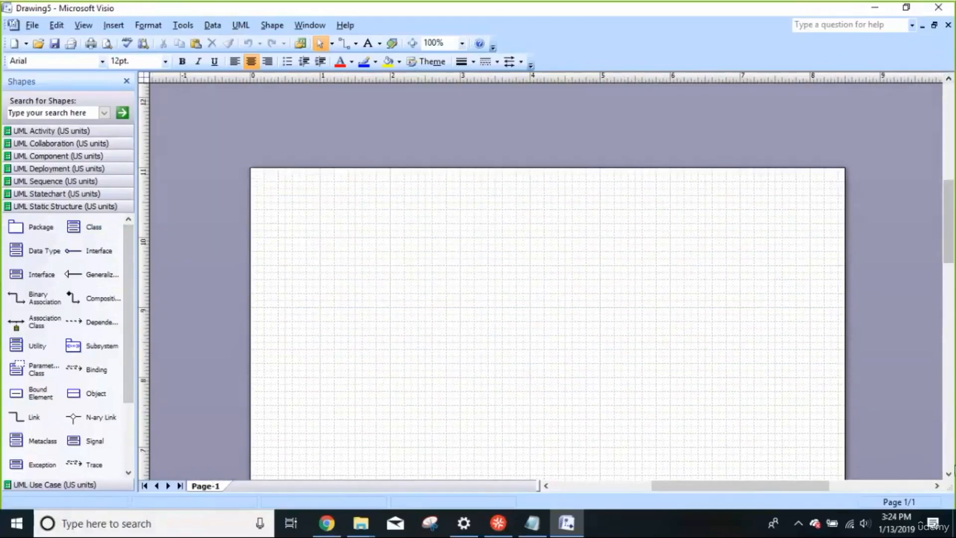
click(949, 475)
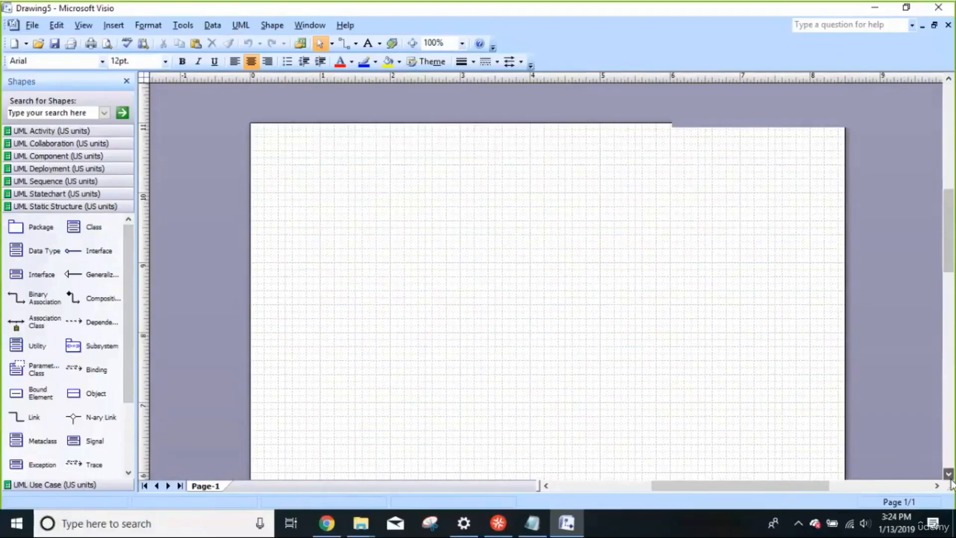
click(949, 474)
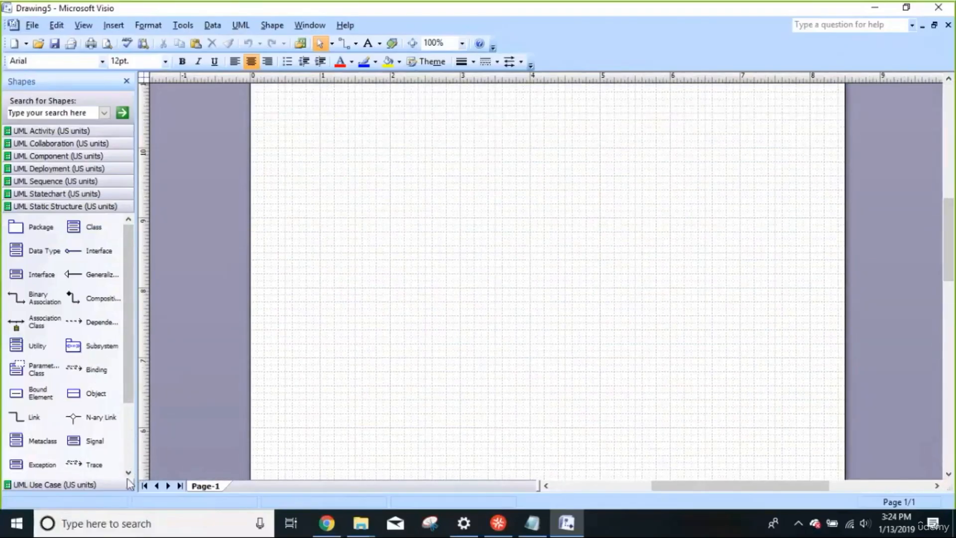
click(55, 483)
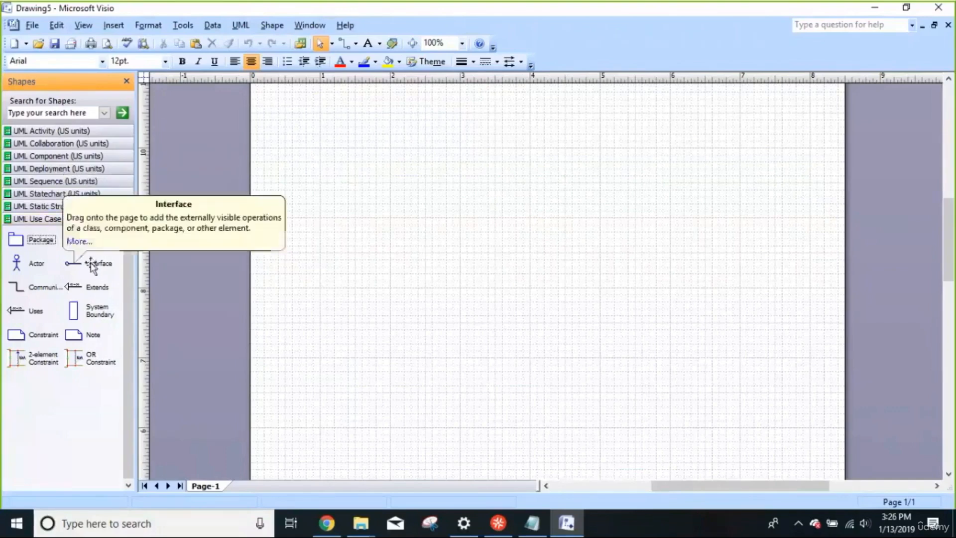
- Drop a System Boundary onto the page and retitle it 'ATM'
drag(95, 316, 443, 256)
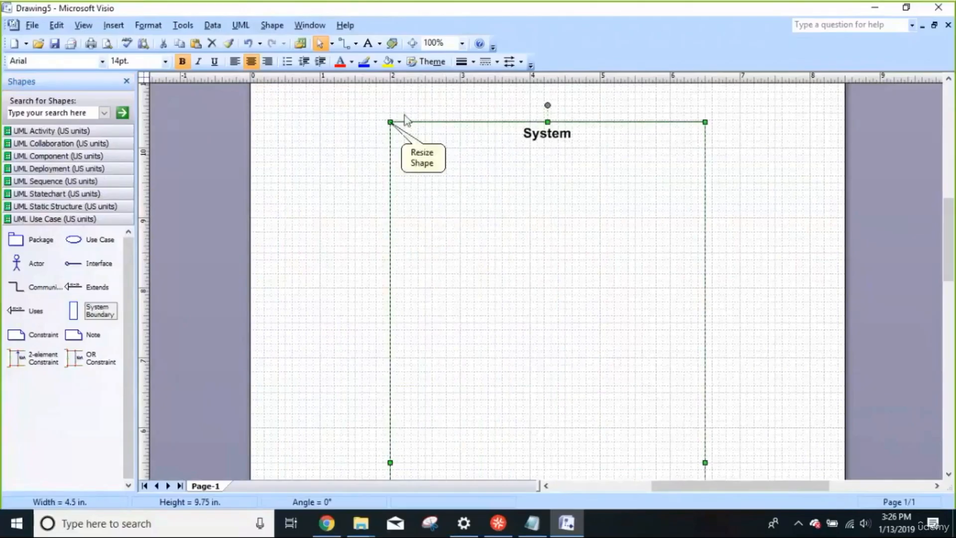
double_click(551, 137)
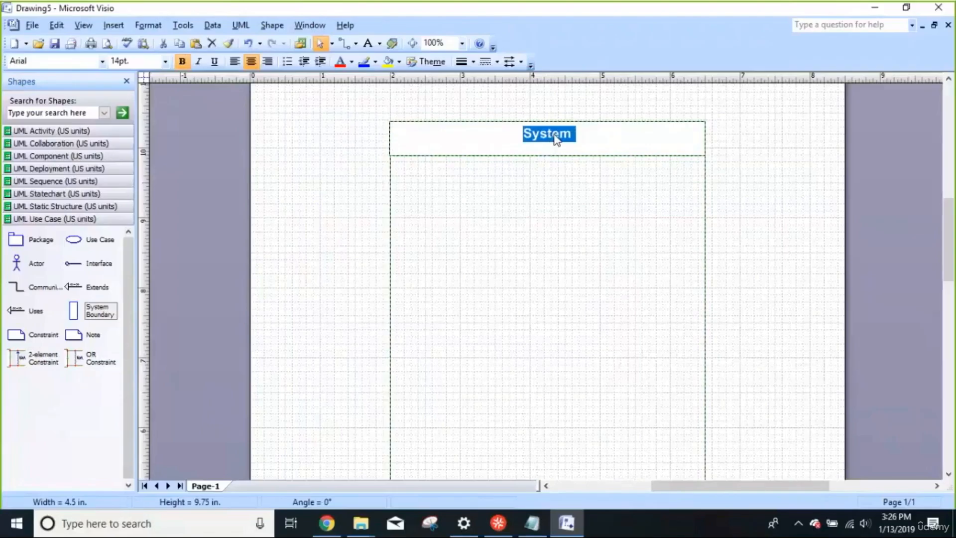
key(BackSpace)
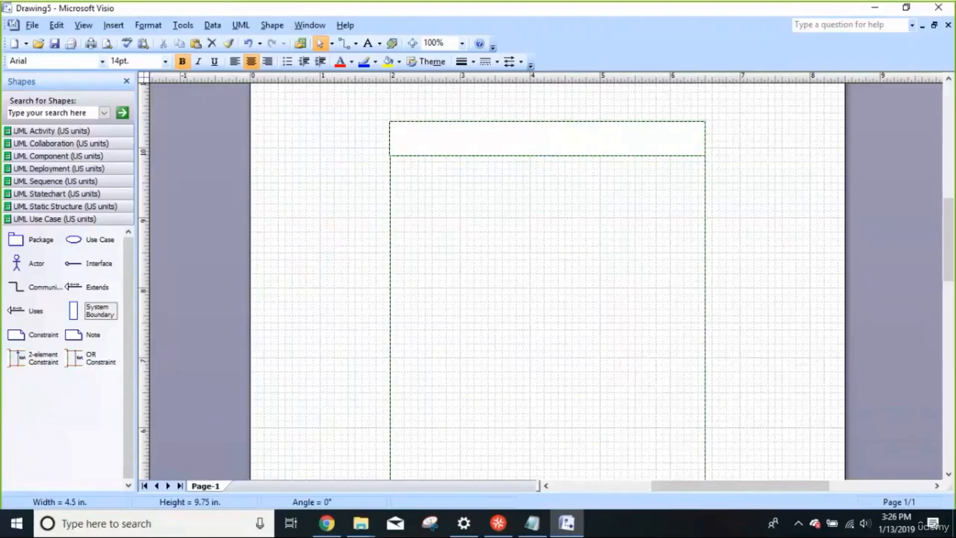
text(ATM)
- Add a use case inside the ATM boundary and rename it 'Login' in its properties
drag(97, 240, 543, 179)
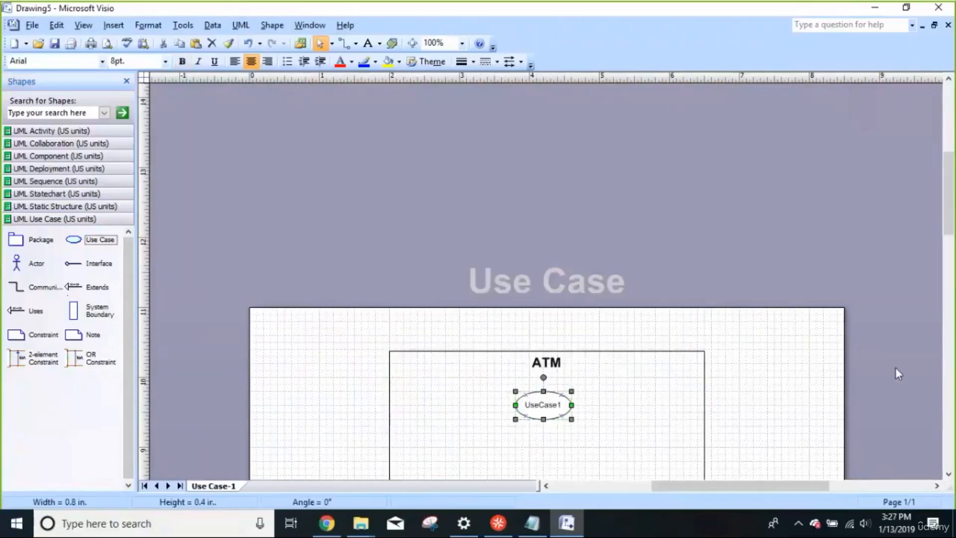
click(947, 473)
click(948, 473)
click(947, 473)
click(947, 473)
click(948, 473)
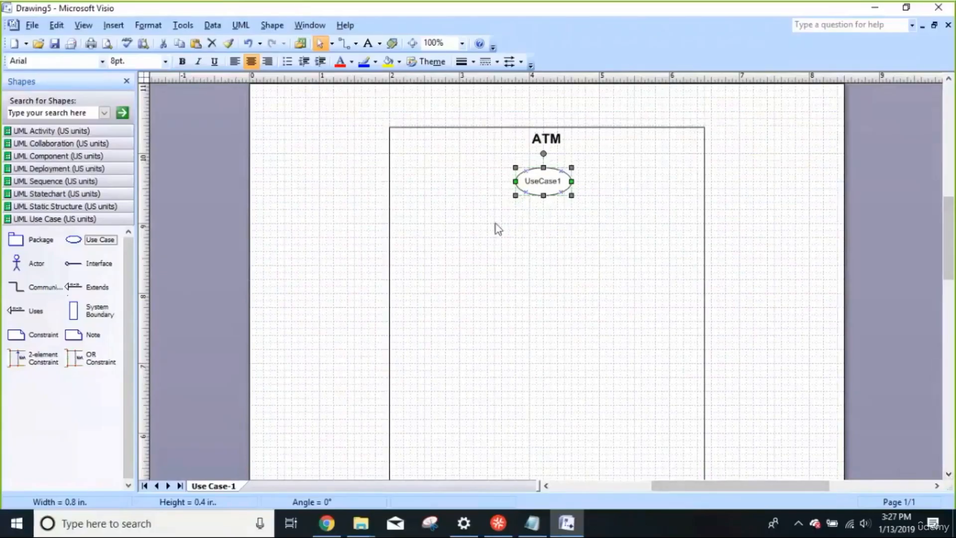
double_click(540, 178)
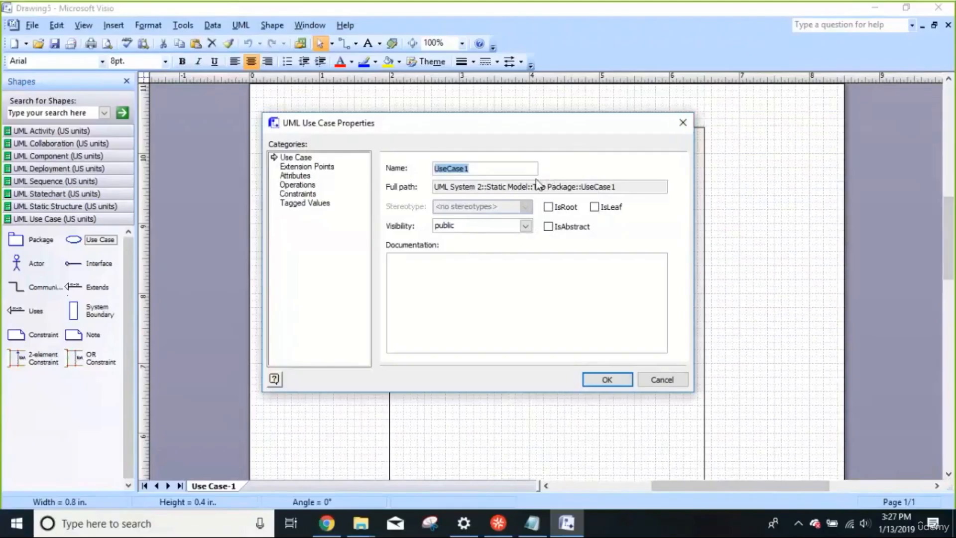
key(BackSpace)
text(Login)
click(608, 380)
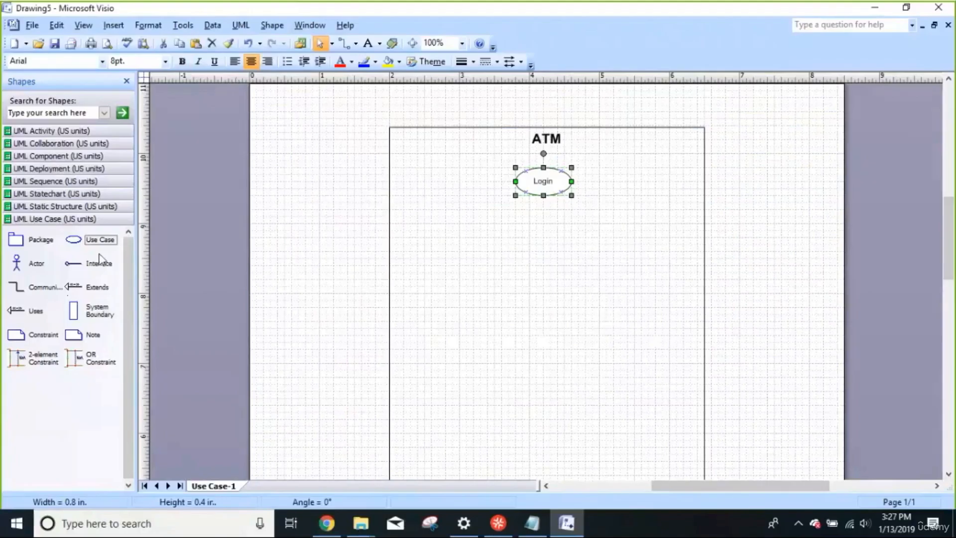
click(79, 243)
- Name the use case below Login 'Deposit Funds' and place a third default use case beneath it
drag(81, 245, 540, 234)
double_click(540, 234)
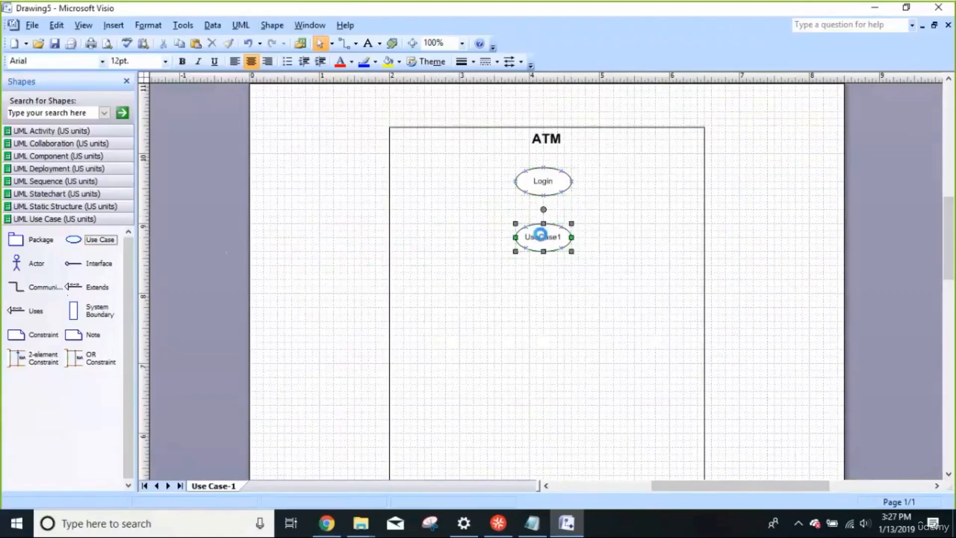
key(BackSpace)
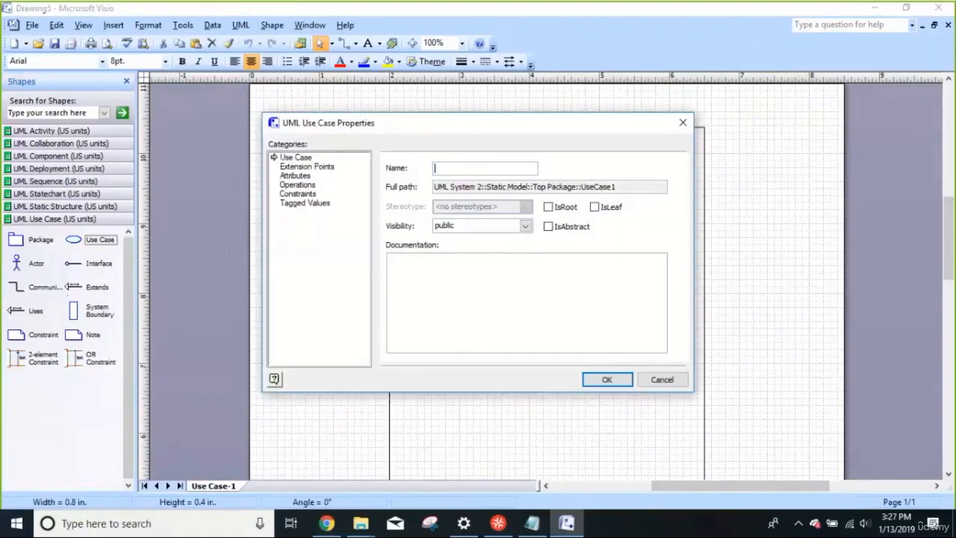
text(Deposit Funds)
click(605, 379)
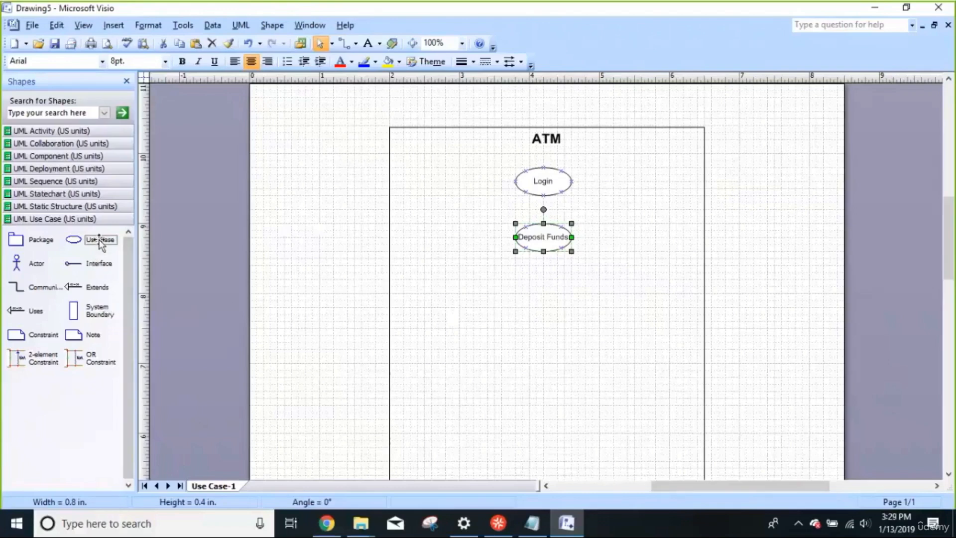
drag(94, 241, 545, 297)
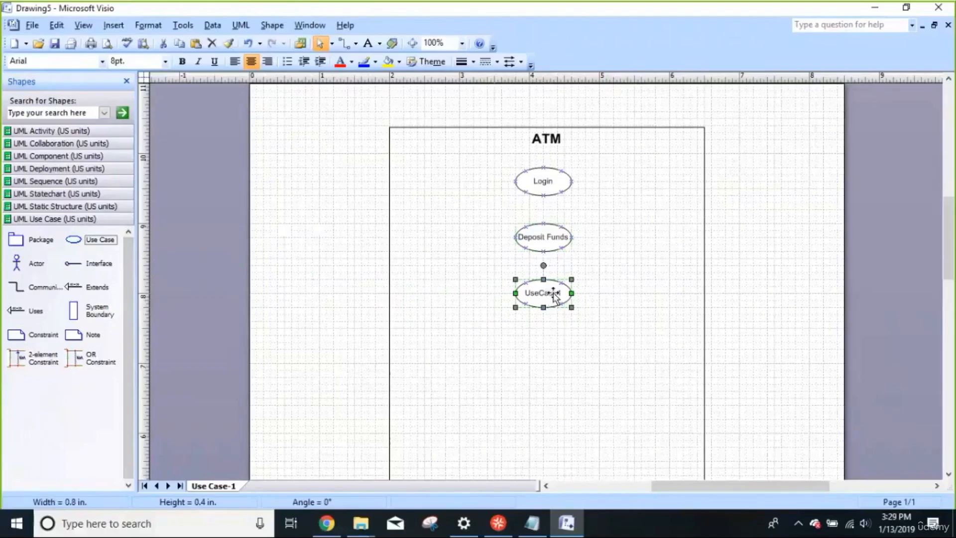
- Rename the third use case from UseCase1 to 'Withdraw Case'
double_click(546, 296)
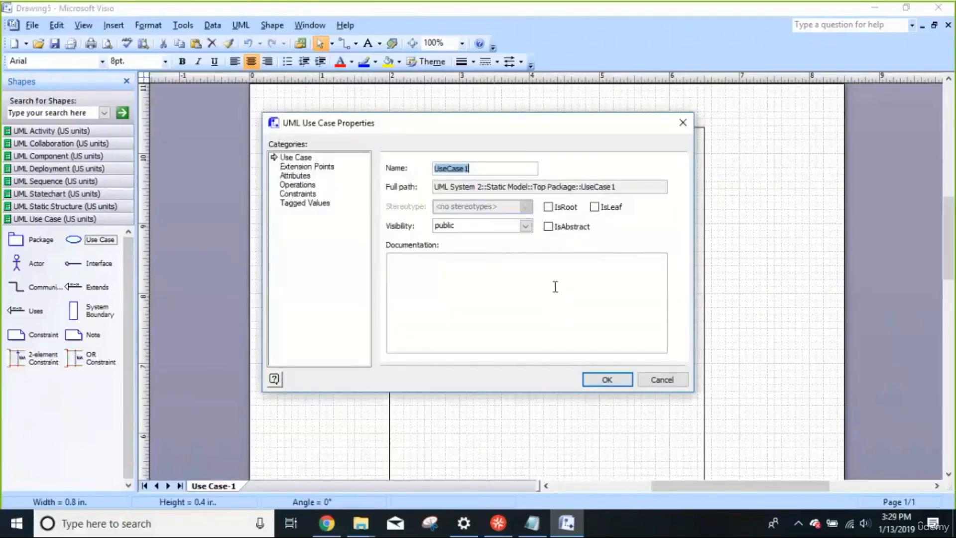
key(BackSpace)
text(Withdraw Case)
click(617, 377)
- Add a fourth use case below Withdraw Case named 'Print Receipt'
drag(101, 239, 541, 362)
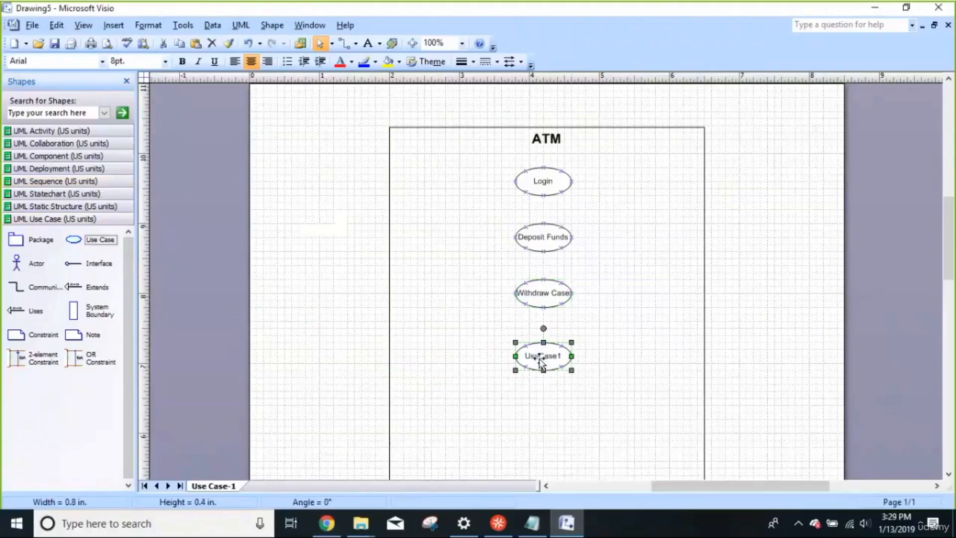
double_click(540, 358)
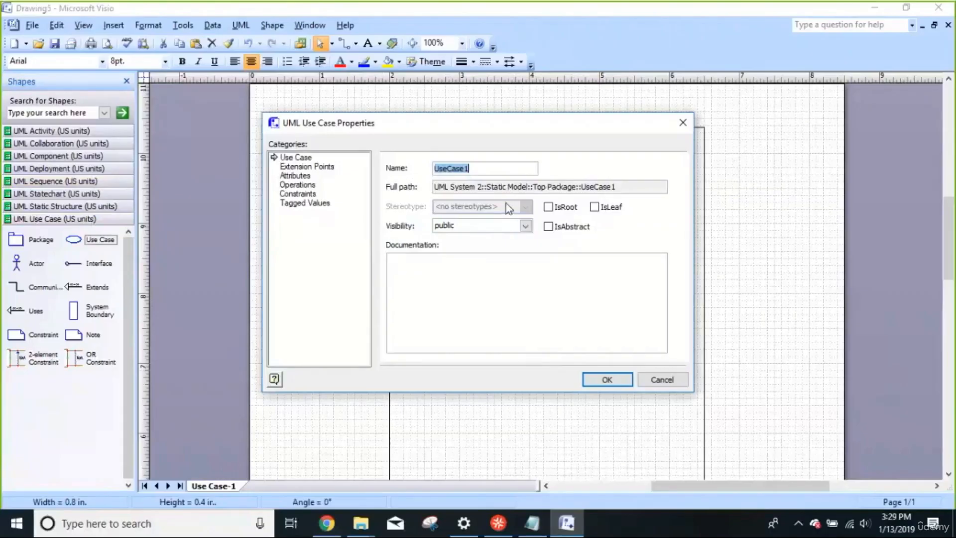
key(BackSpace)
text(Print Receipt)
click(597, 381)
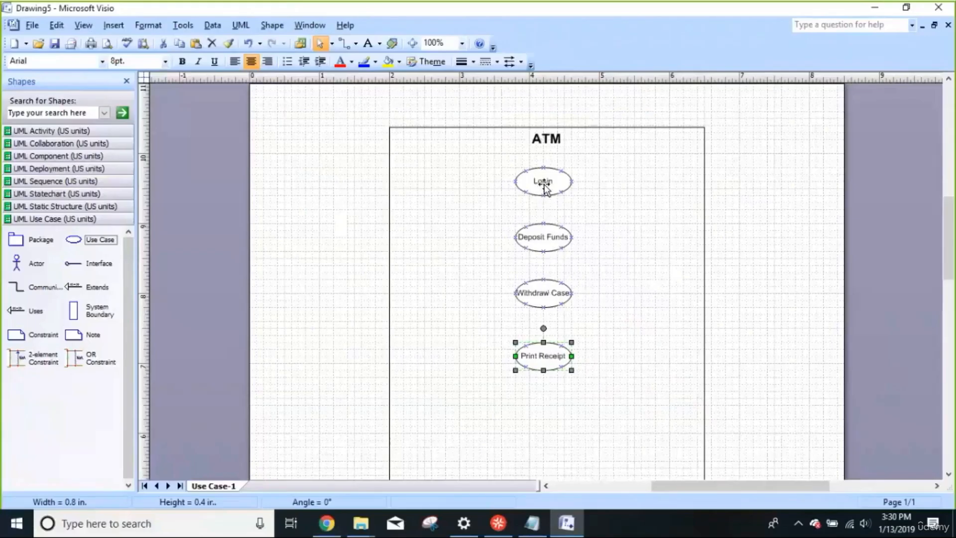
- Stagger the four use cases across the ATM boundary and place an actor to its left
drag(541, 188, 476, 192)
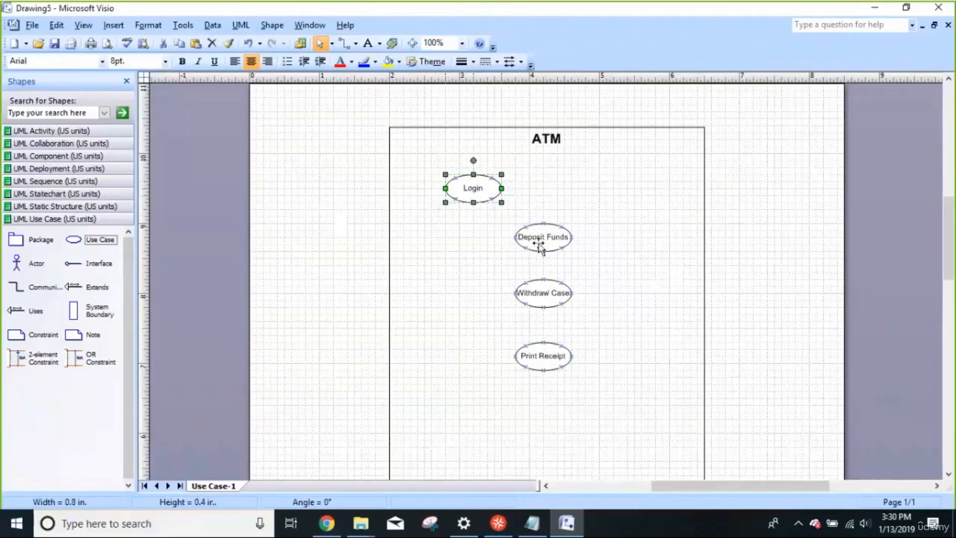
drag(541, 240, 609, 233)
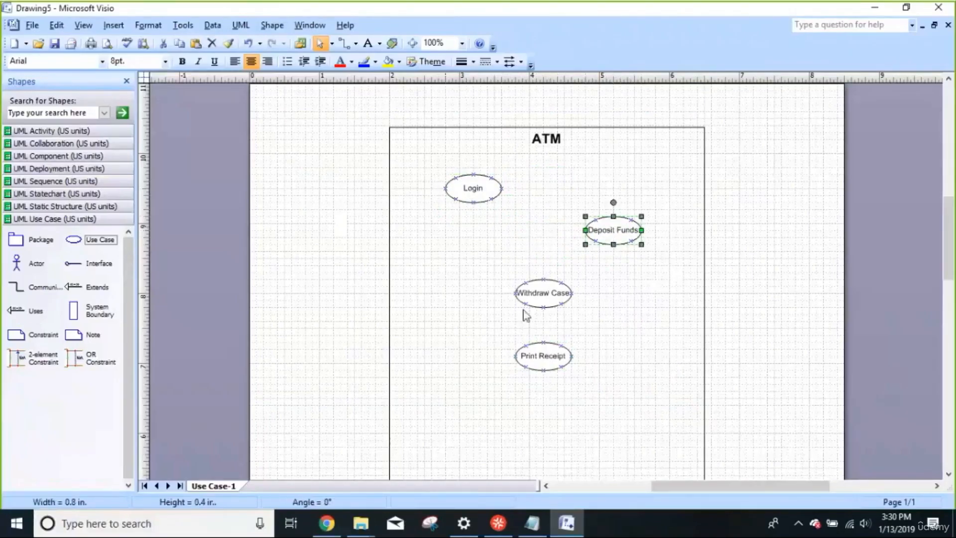
drag(537, 298, 505, 293)
drag(542, 355, 620, 313)
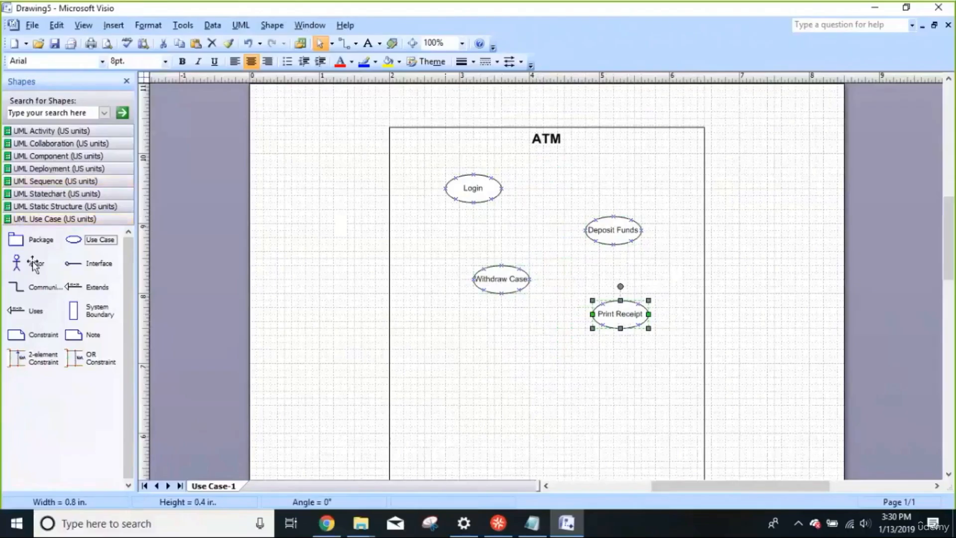
drag(30, 262, 326, 224)
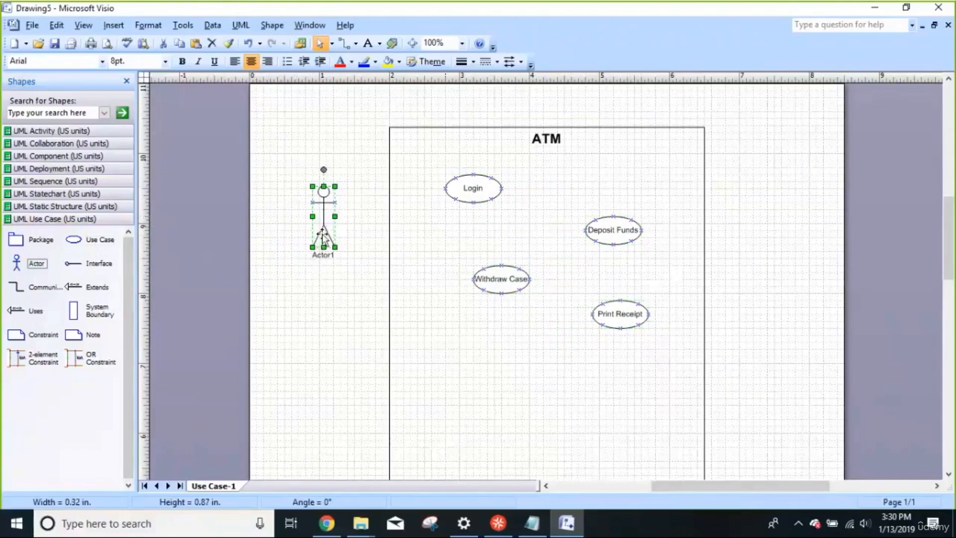
click(321, 215)
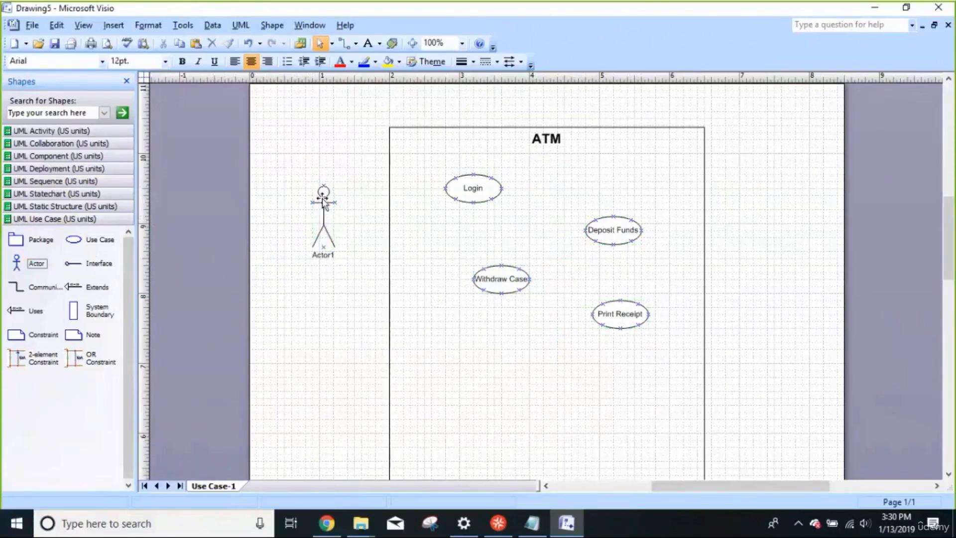
double_click(324, 214)
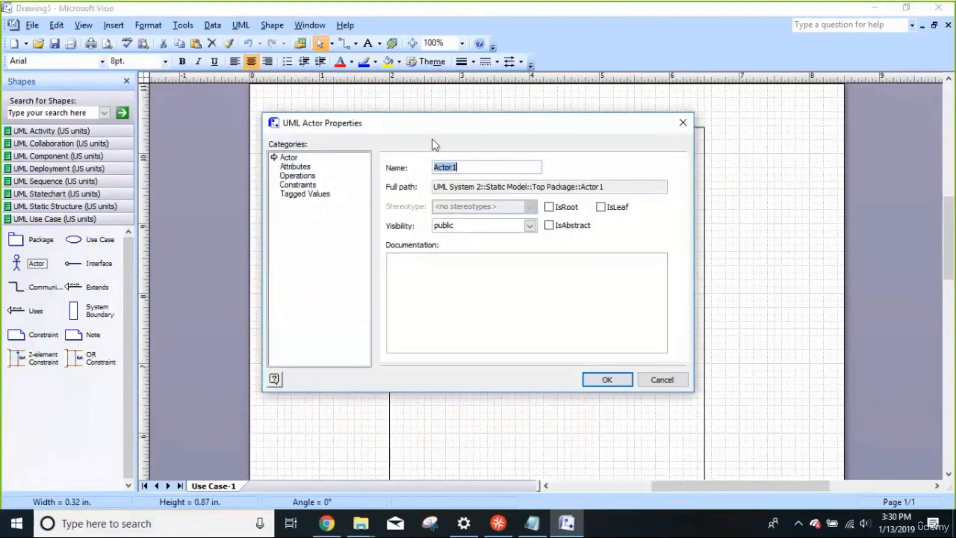
key(BackSpace)
click(600, 386)
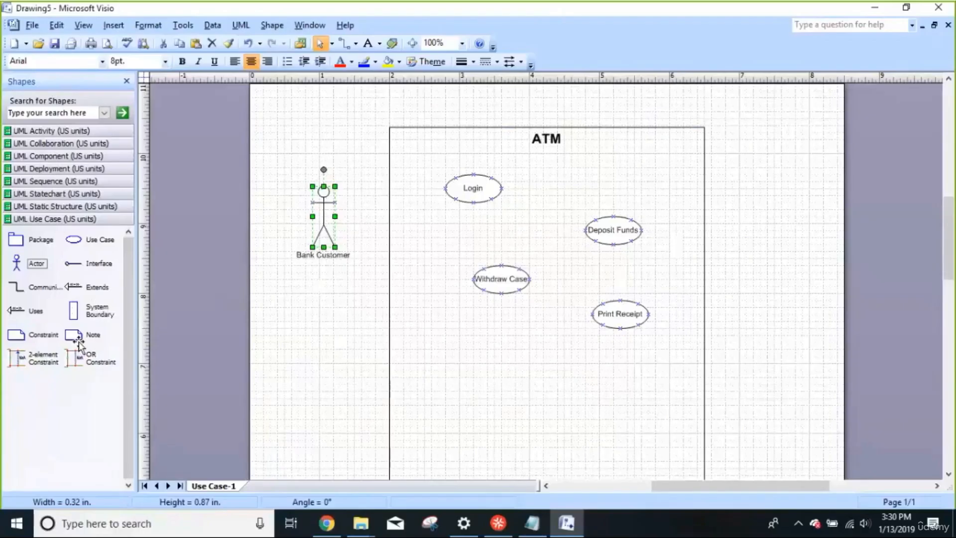
- Connect Bank Customer to Login with a communication line
click(38, 289)
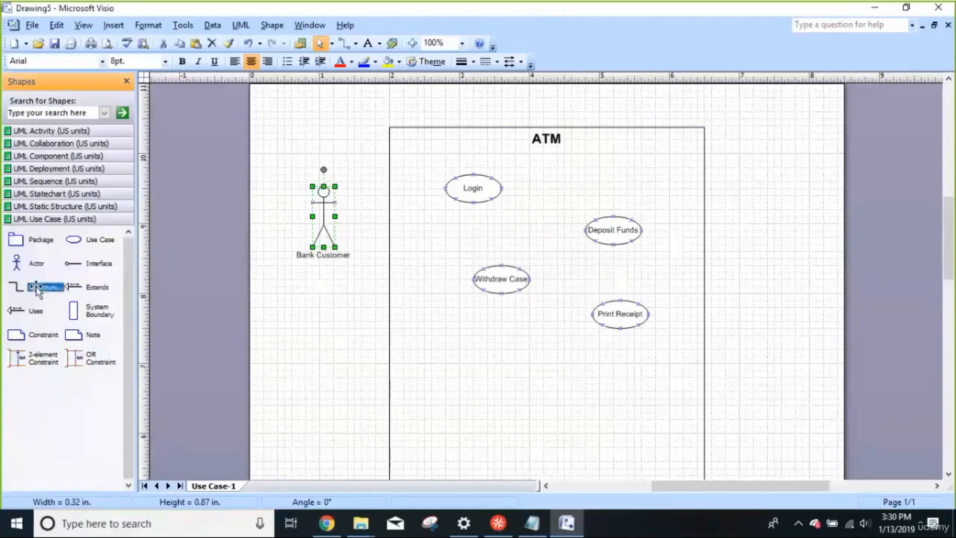
drag(37, 288, 359, 222)
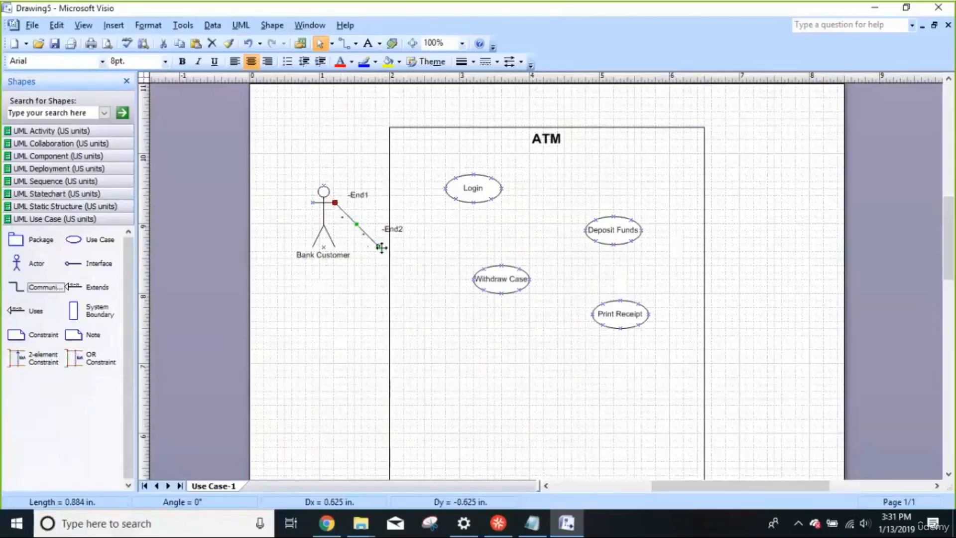
drag(382, 247, 417, 209)
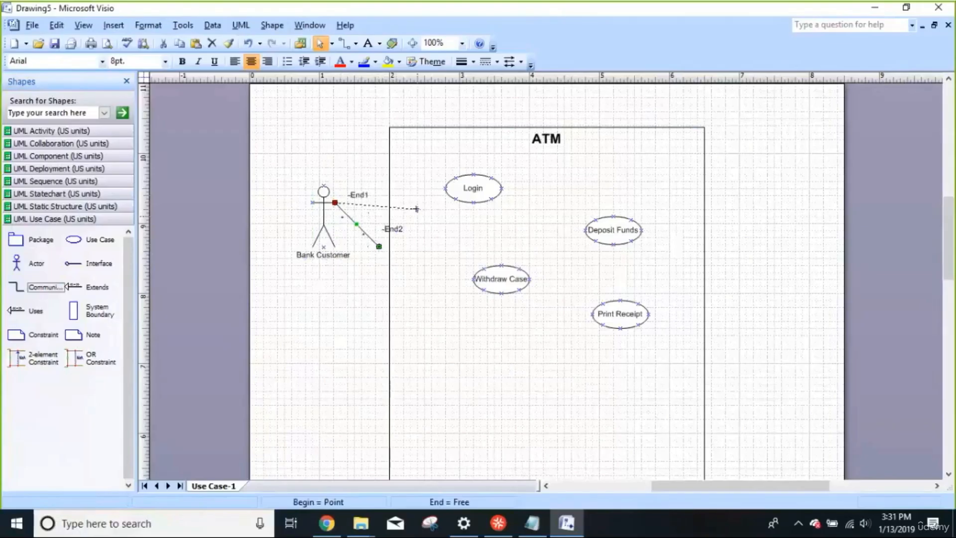
drag(416, 209, 456, 199)
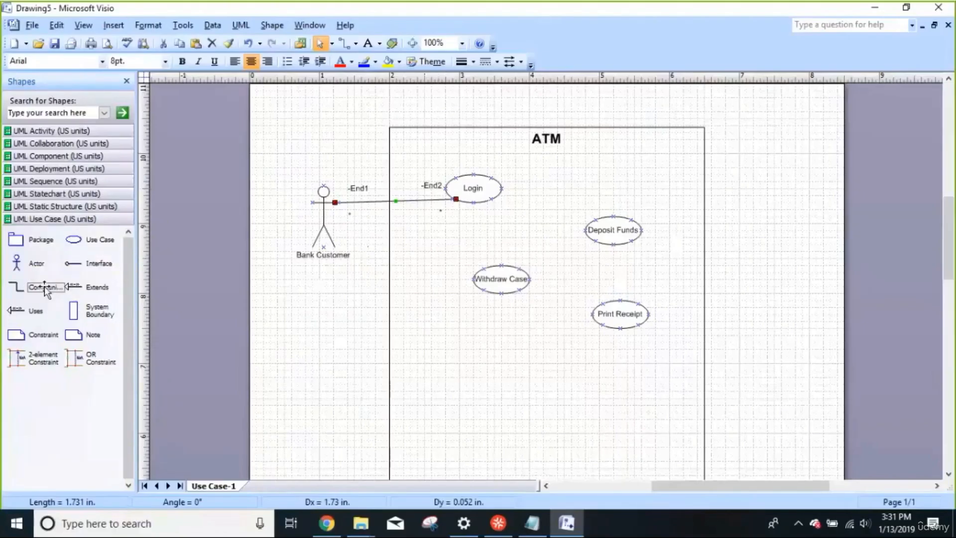
- Connect Bank Customer to Deposit Funds and start a third communication line from the actor
drag(44, 285, 582, 219)
click(379, 245)
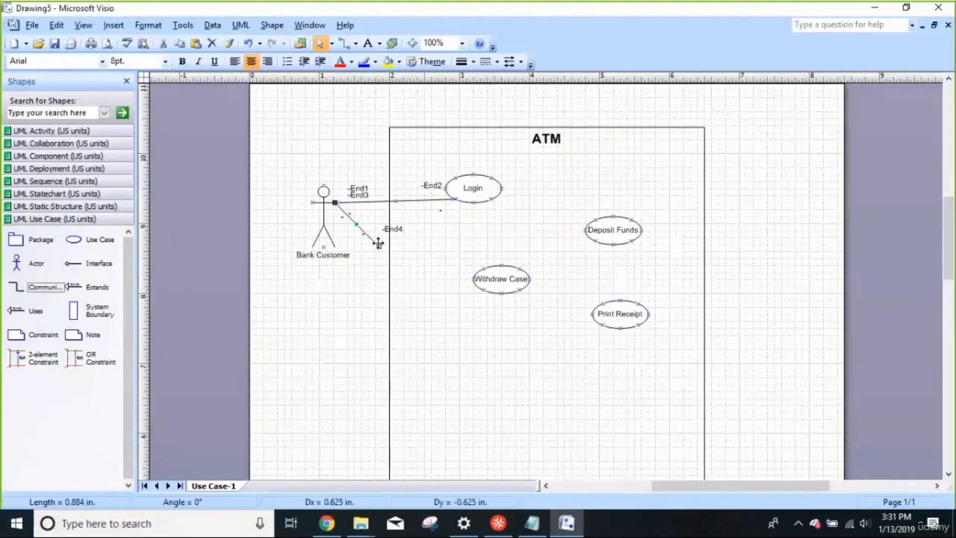
drag(379, 246, 585, 230)
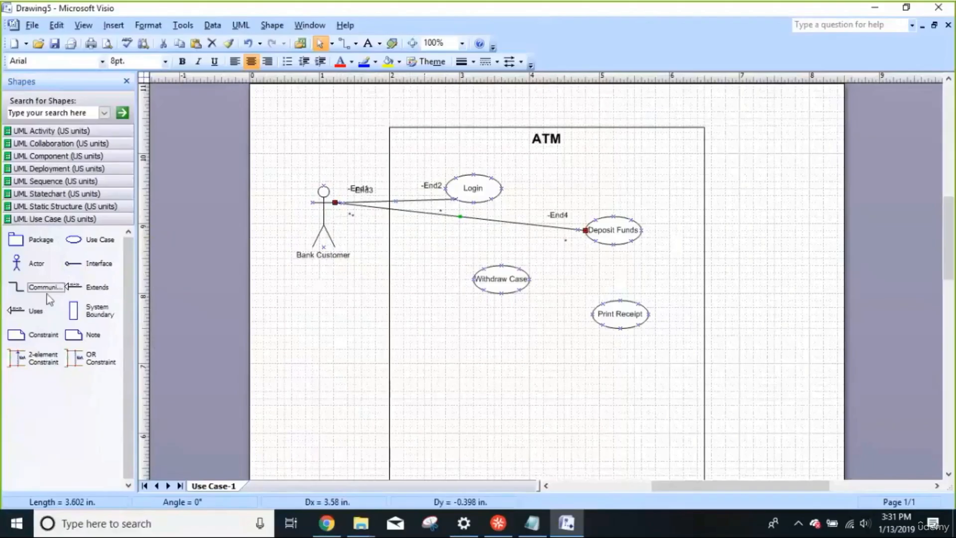
drag(46, 286, 339, 203)
mouse_move(390, 256)
mouse_down()
mouse_move(408, 250)
mouse_move(391, 252)
mouse_up()
- Attach the third communication line's end to Withdraw Case
click(380, 246)
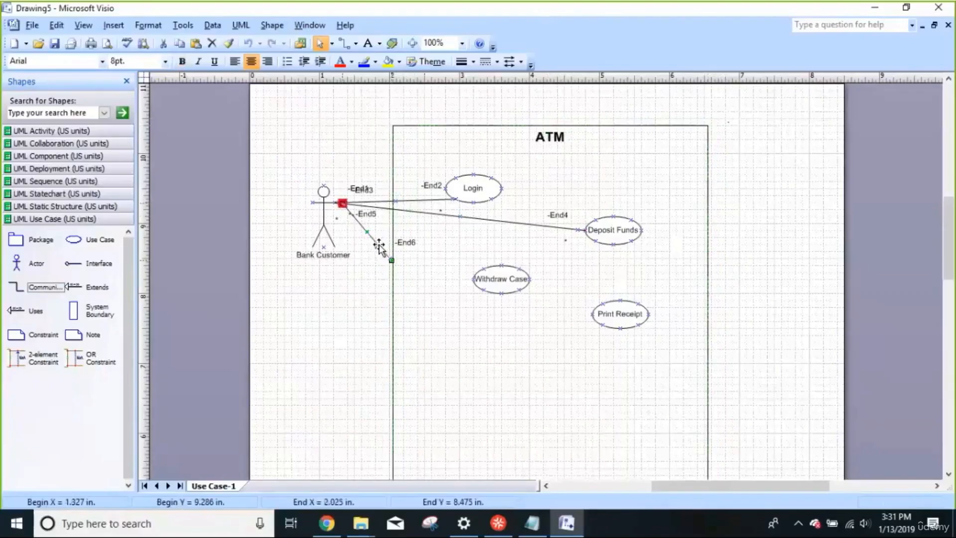
drag(392, 260, 473, 271)
click(54, 287)
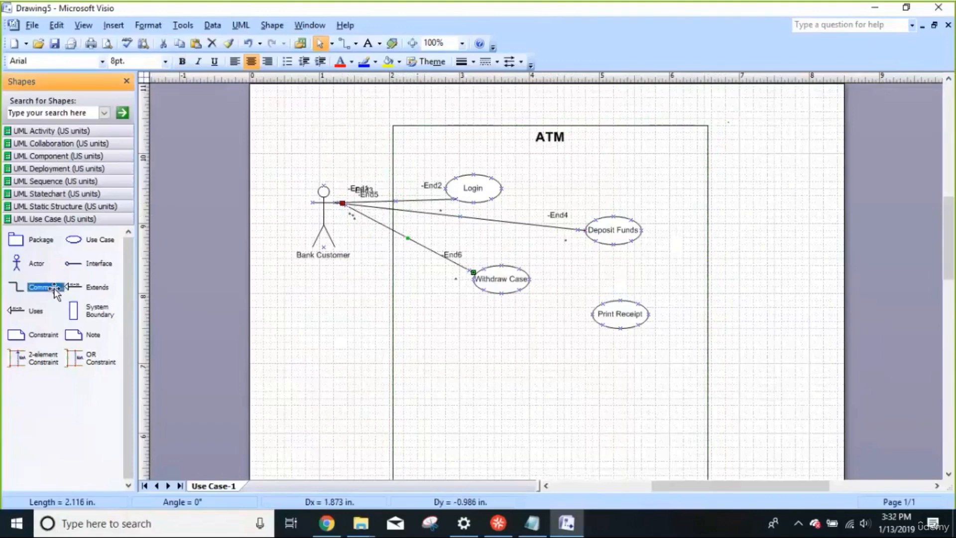
click(343, 222)
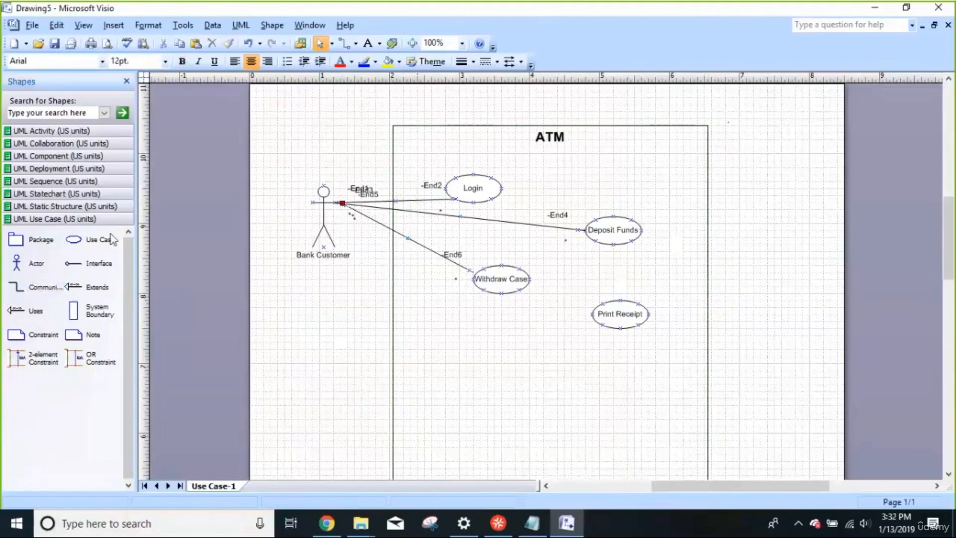
- Add a fourth communication line from Bank Customer to Print Receipt
click(35, 288)
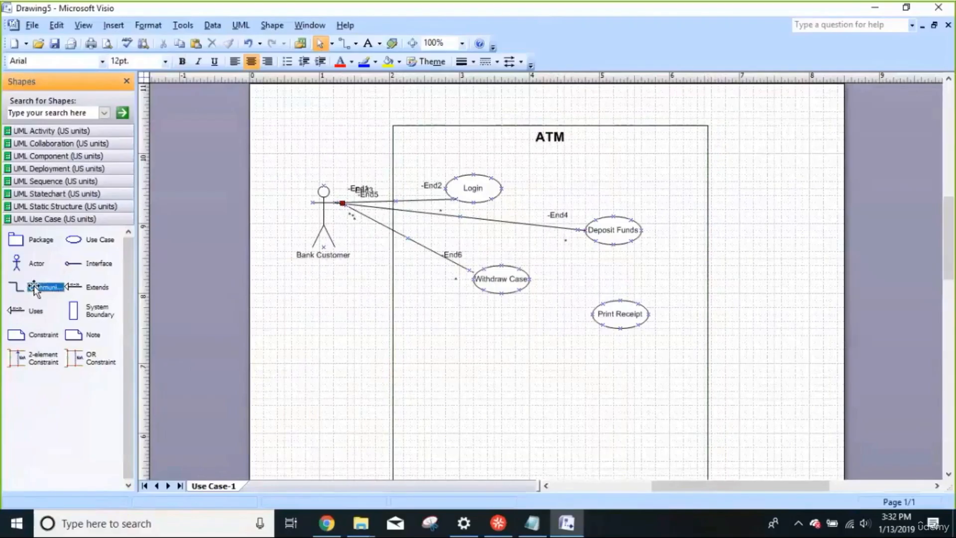
drag(35, 288, 380, 252)
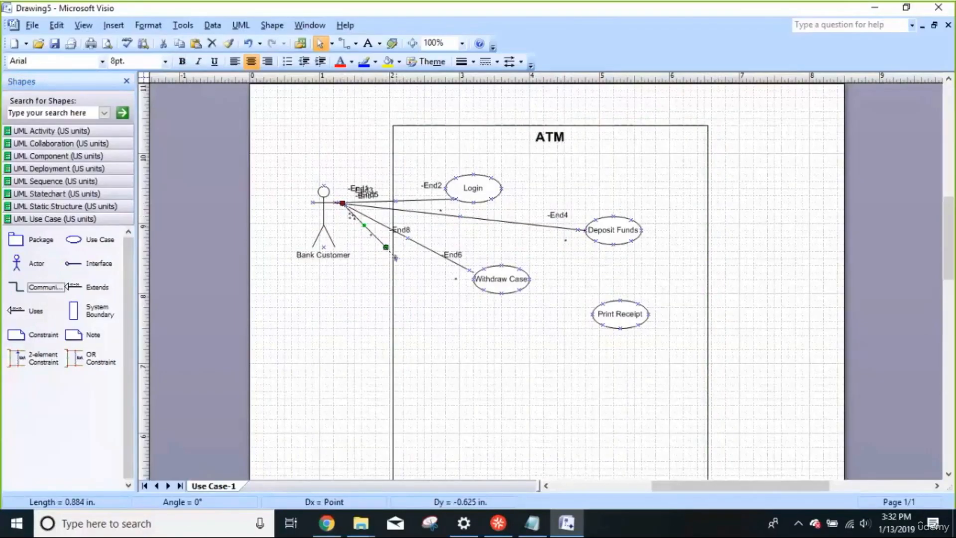
drag(393, 255, 620, 300)
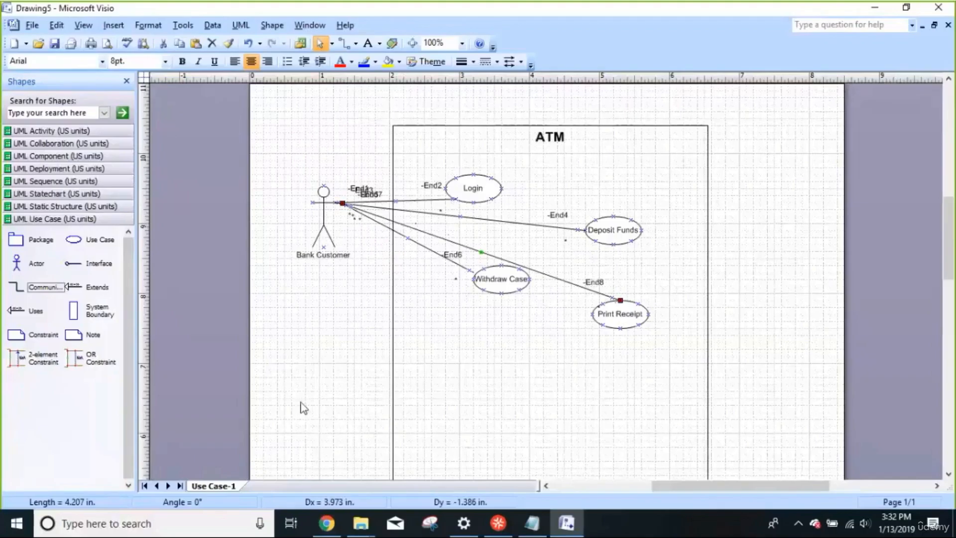
click(368, 182)
right_click(368, 184)
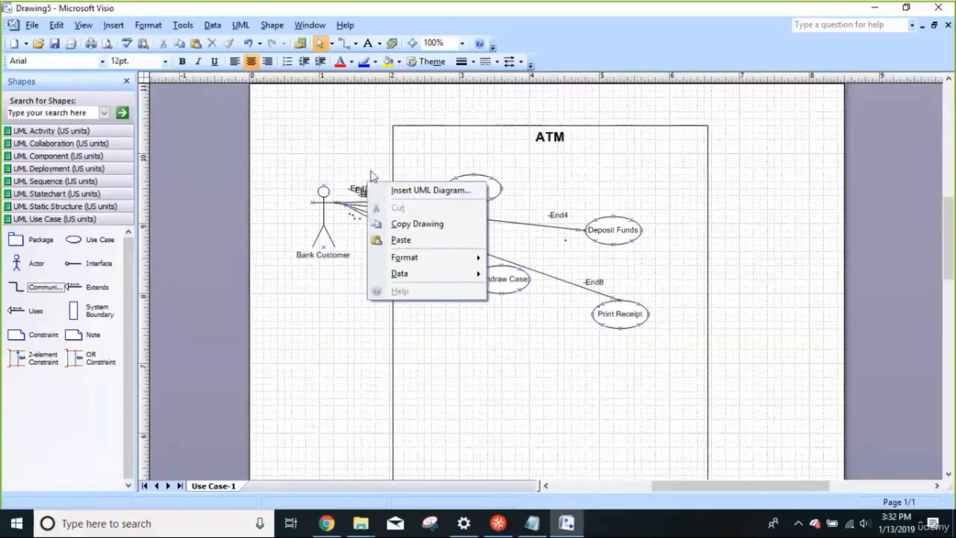
click(371, 170)
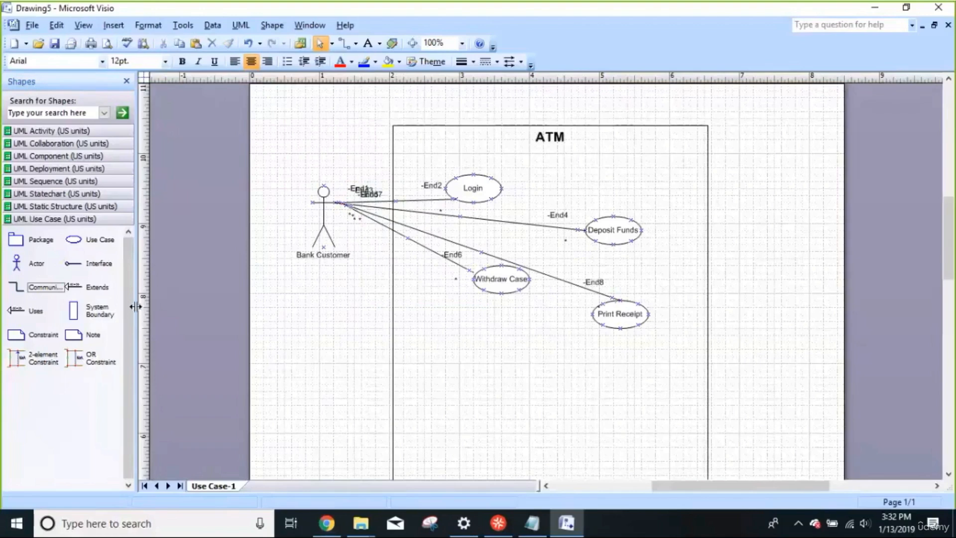
- Link Print Receipt to Deposit Funds with an «extends» relationship
drag(95, 292, 621, 242)
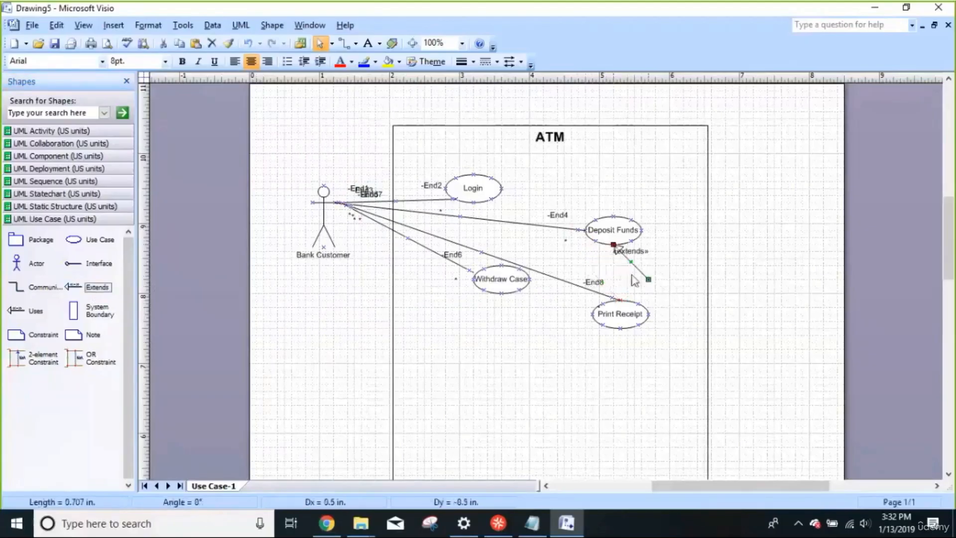
drag(646, 277, 647, 306)
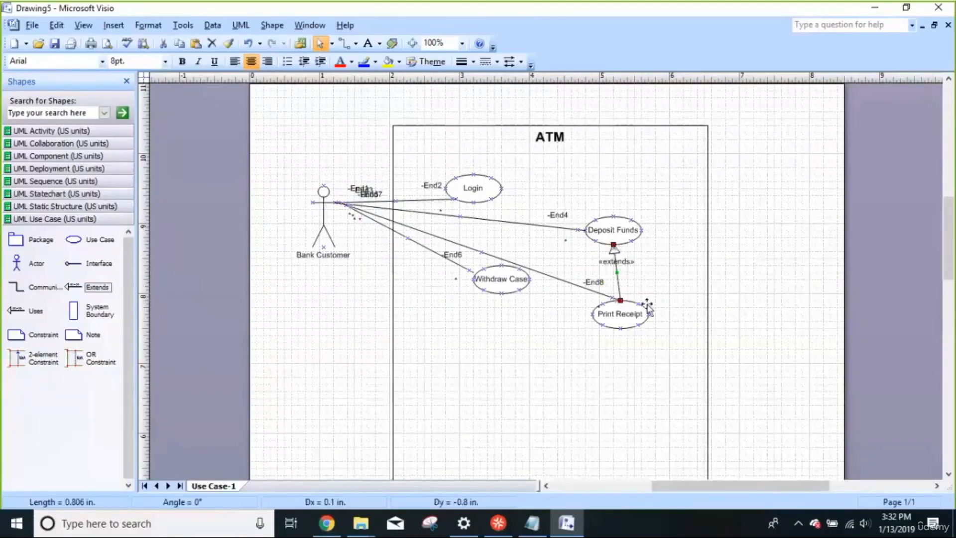
click(613, 243)
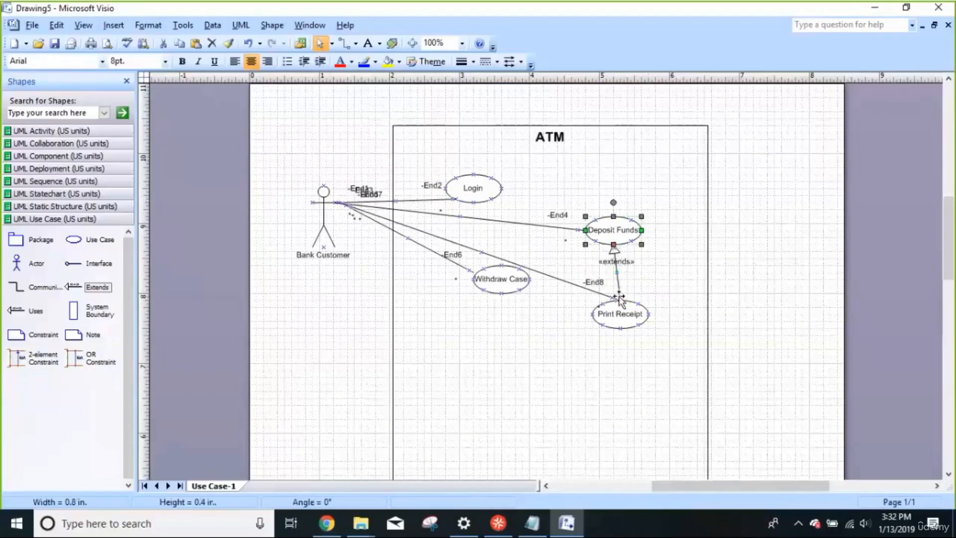
drag(620, 300, 620, 299)
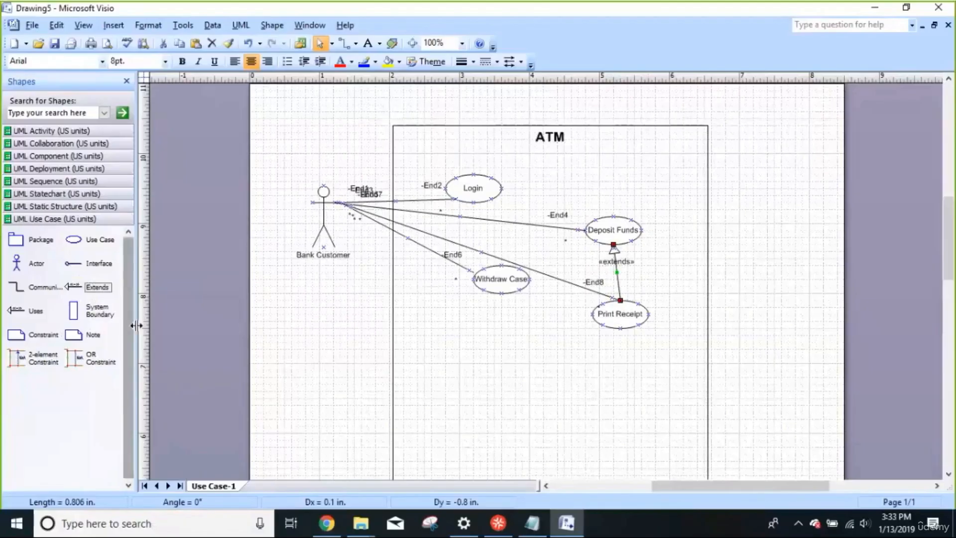
- Add a second «extends» relationship between Print Receipt and Withdraw Case
drag(97, 286, 530, 309)
drag(518, 316, 592, 314)
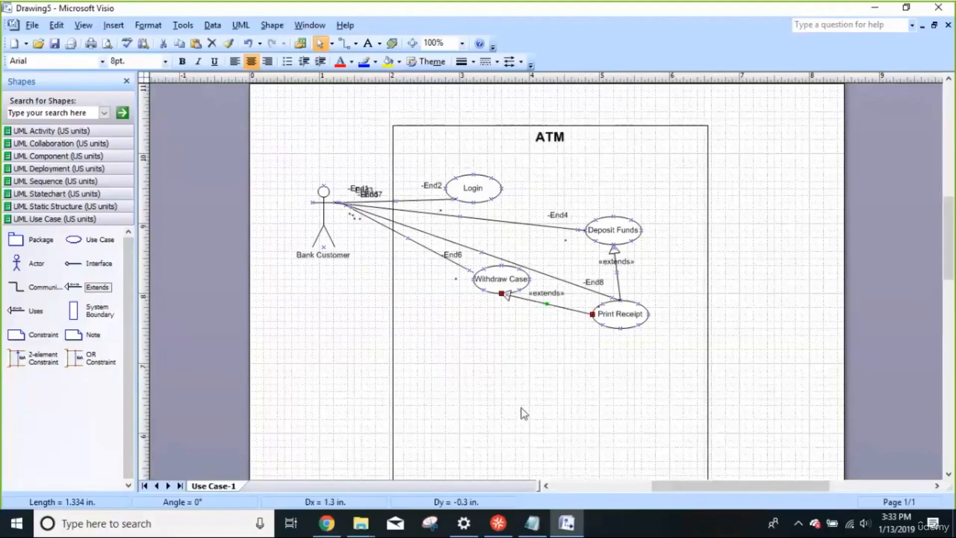
- Draw a «uses» connector from Deposit Funds pointing to Login
mouse_move(462, 521)
click(31, 309)
drag(158, 244, 502, 188)
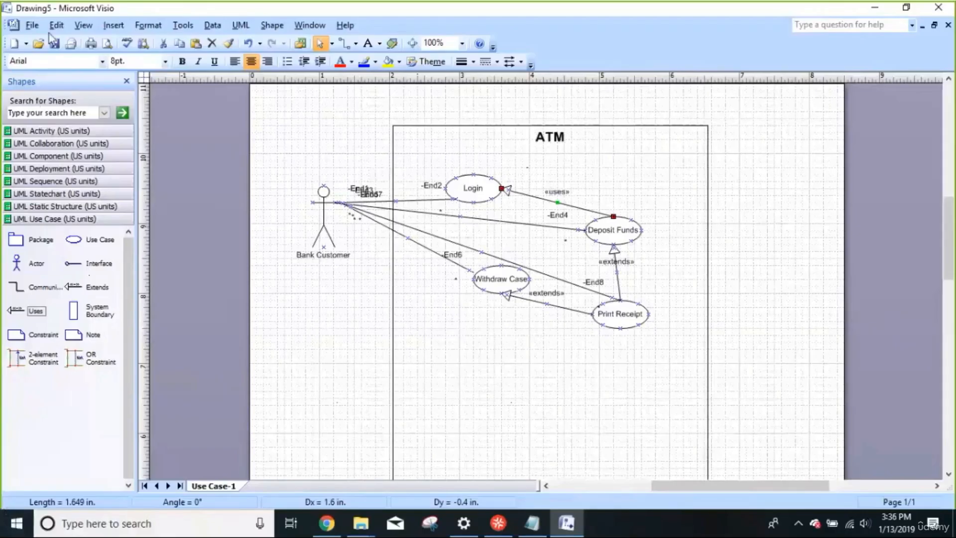
- Bring up the Save As dialog for the ATM use case drawing from the File menu
click(32, 27)
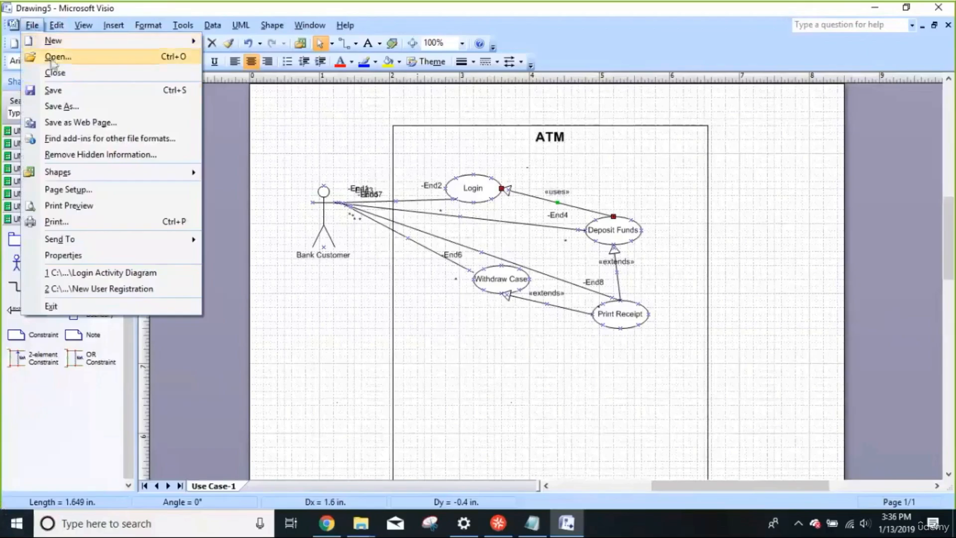
click(73, 109)
- Enter 'Used Case Diagram' as the file name in the Documents folder
key(BackSpace)
key(BackSpace)
key(BackSpace)
key(BackSpace)
key(BackSpace)
key(BackSpace)
key(BackSpace)
key(BackSpace)
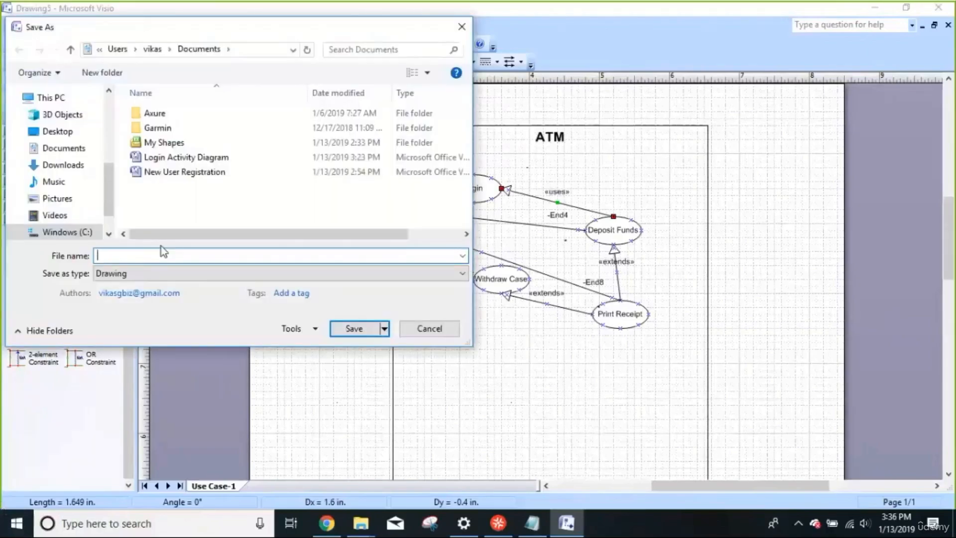
text(U)
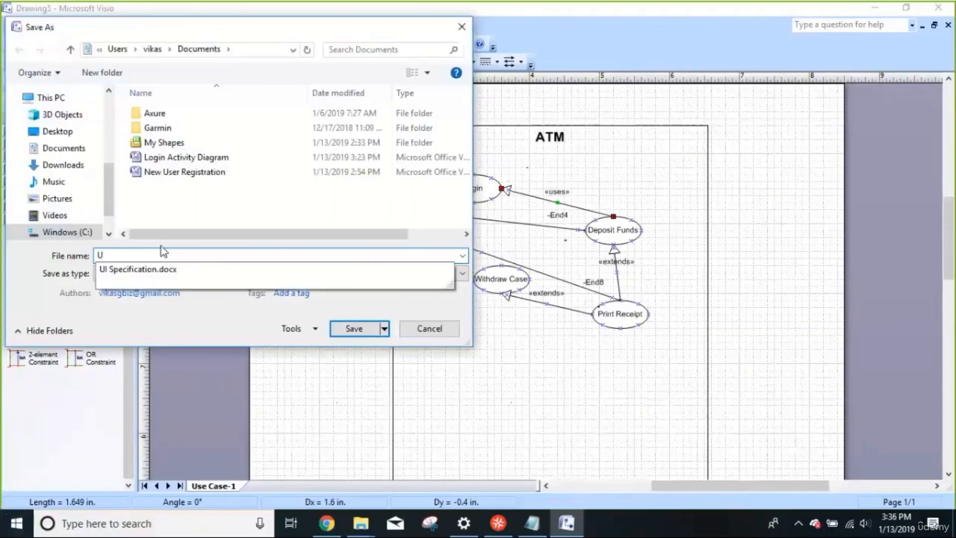
text(sed C)
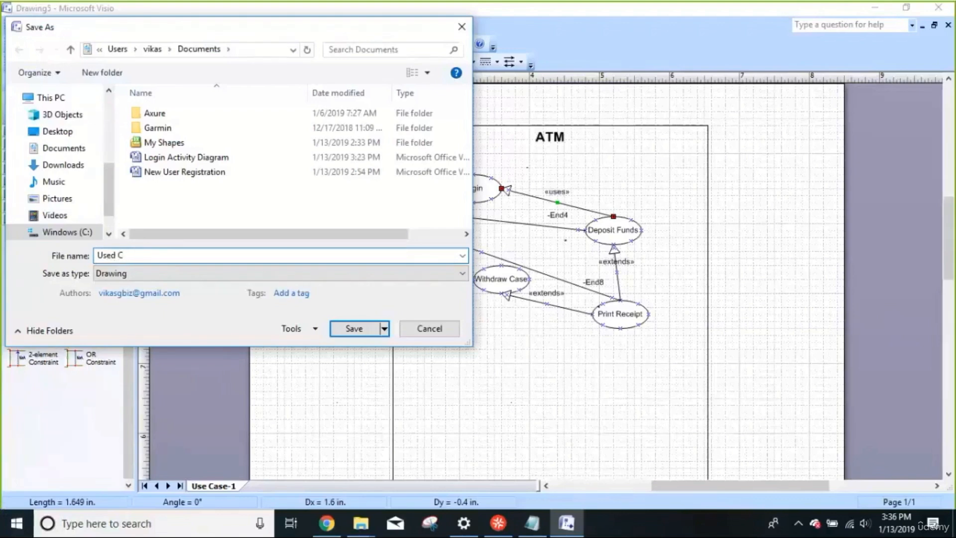
text(ase Diagram)
- Keep the save type as Drawing and save the file as 'Used Case Diagram'
click(178, 275)
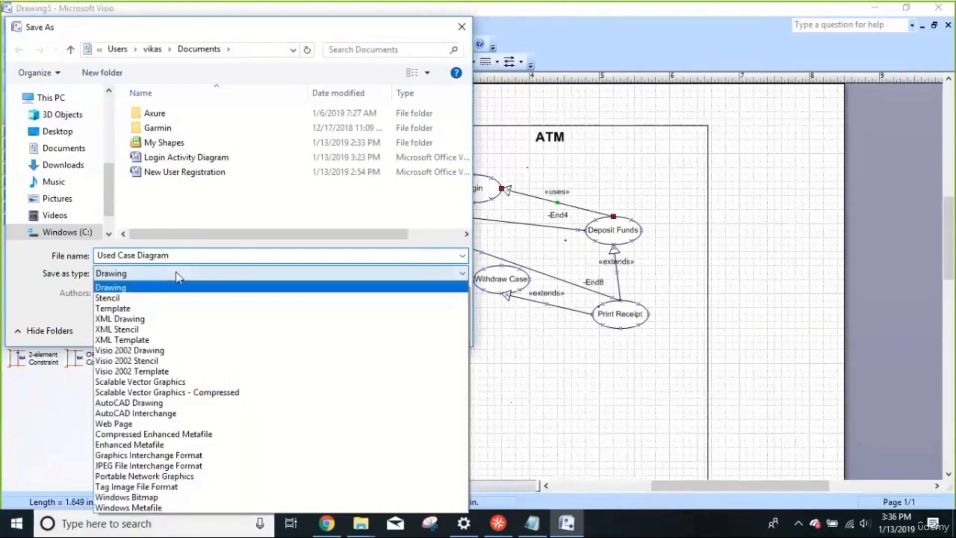
click(176, 266)
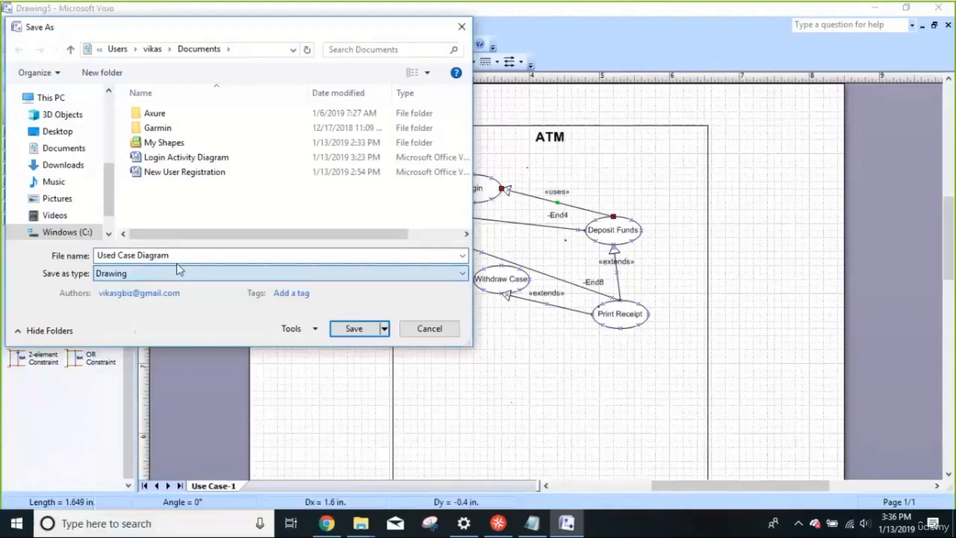
click(174, 271)
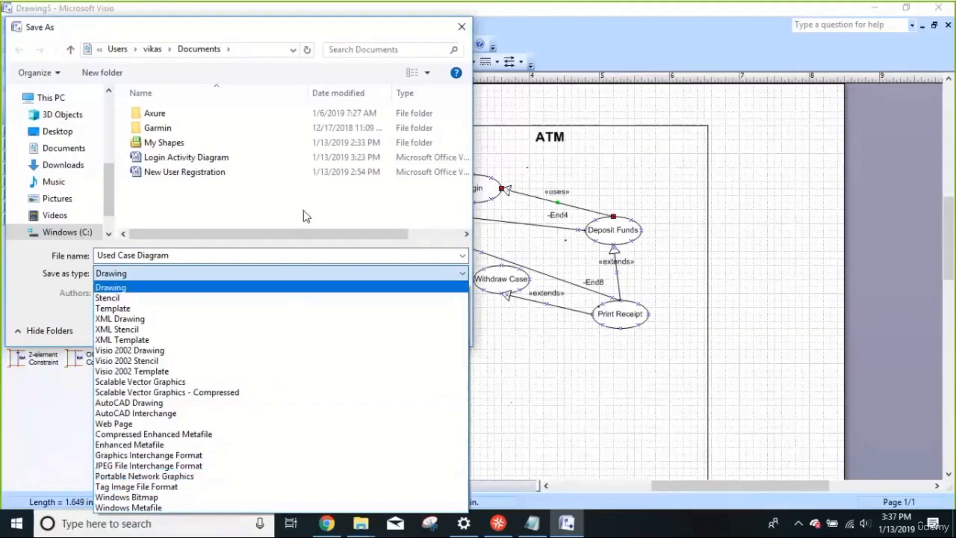
click(450, 253)
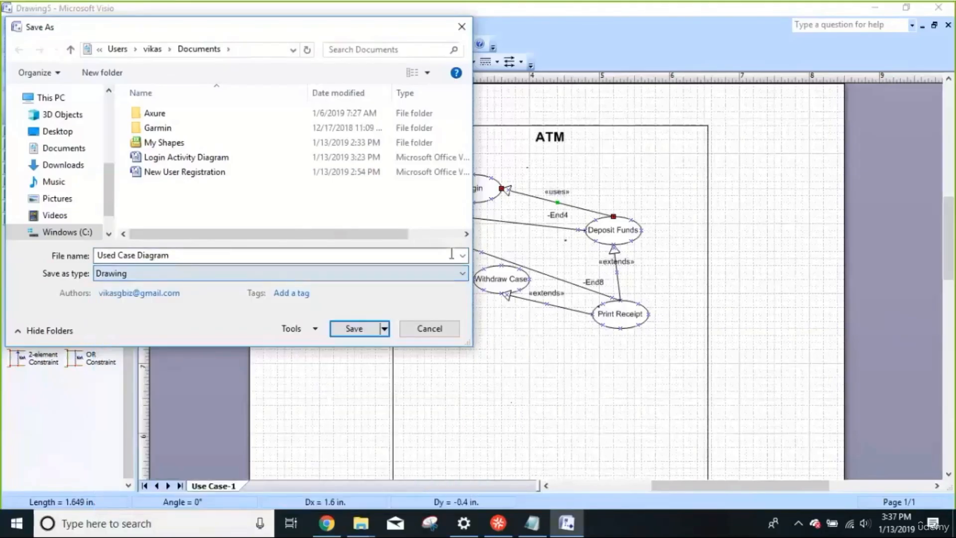
click(354, 328)
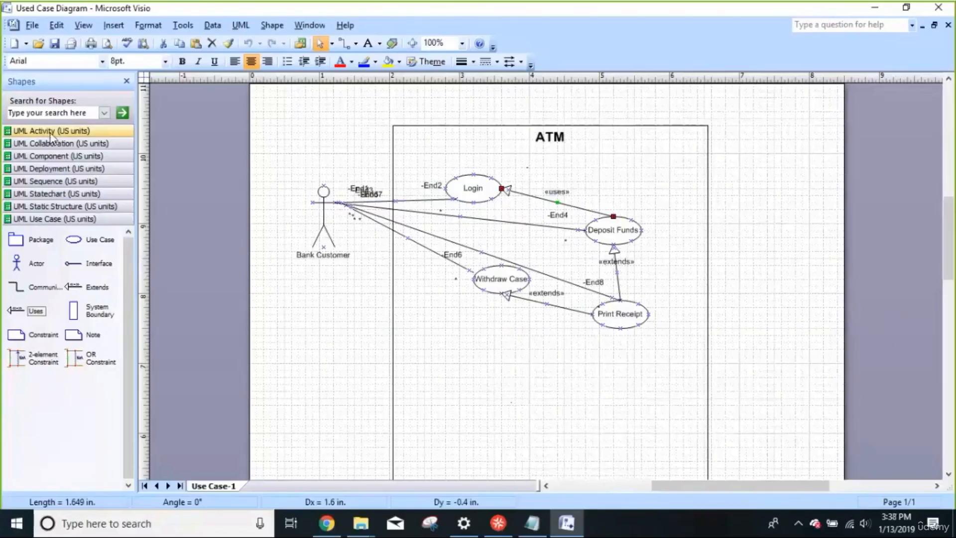
- Switch to the File Explorer window showing the OneDrive BSA folder
click(361, 525)
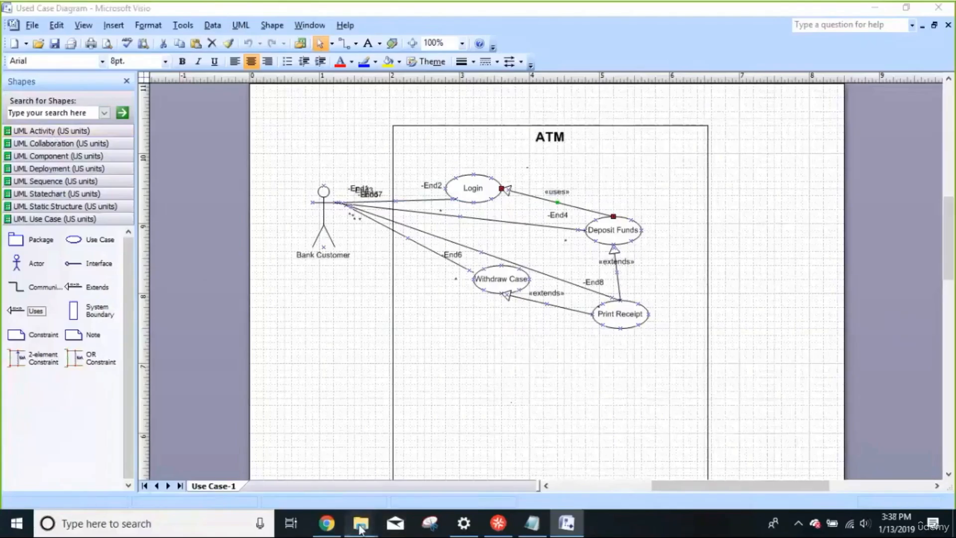
click(205, 426)
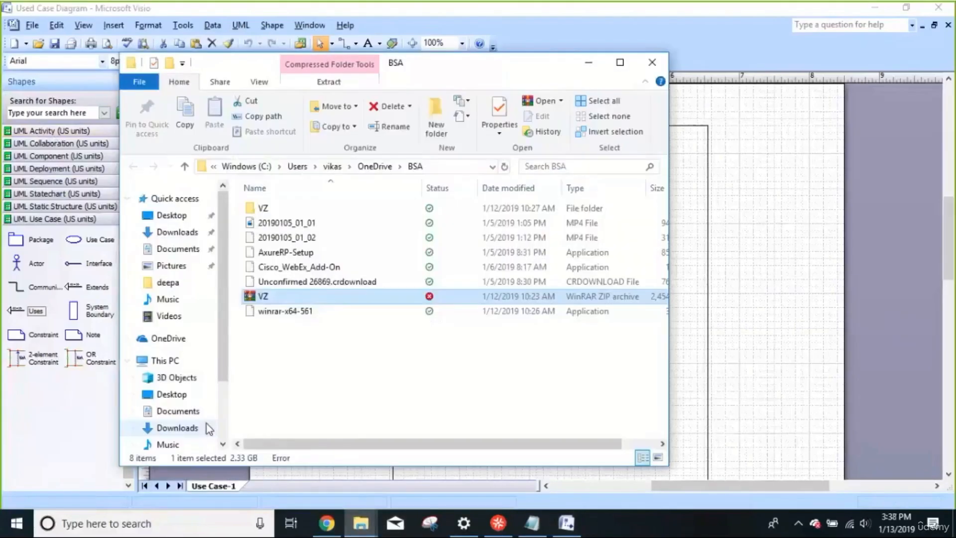